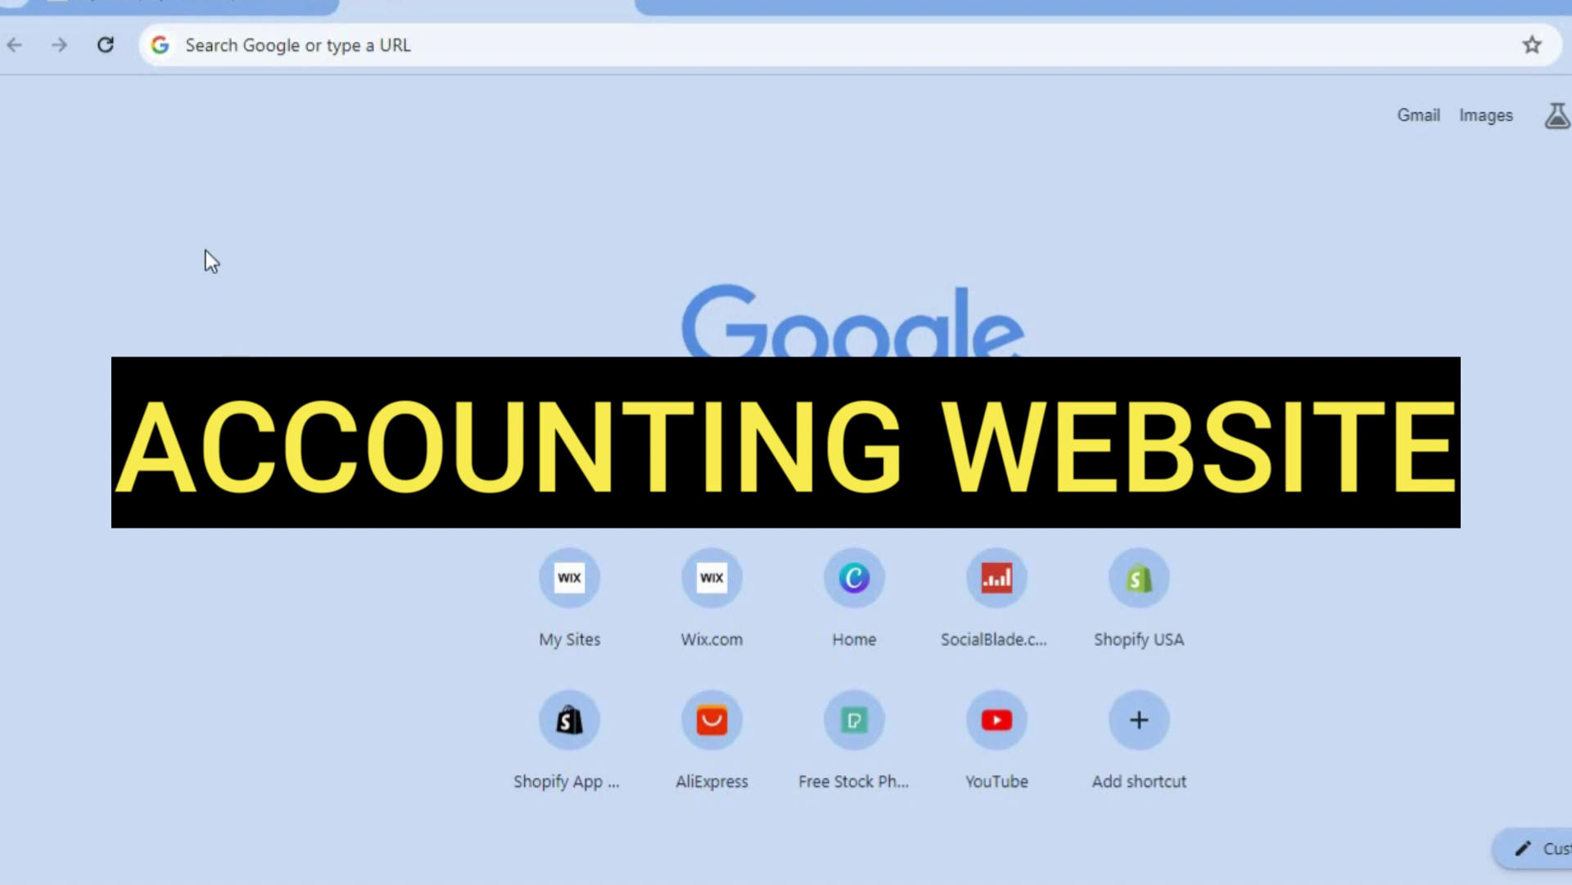
Start a new site from the Wix Sites page, choosing the Wix Editor and setup without AI
{"action": "left_click", "coordinate": [139, 2]}
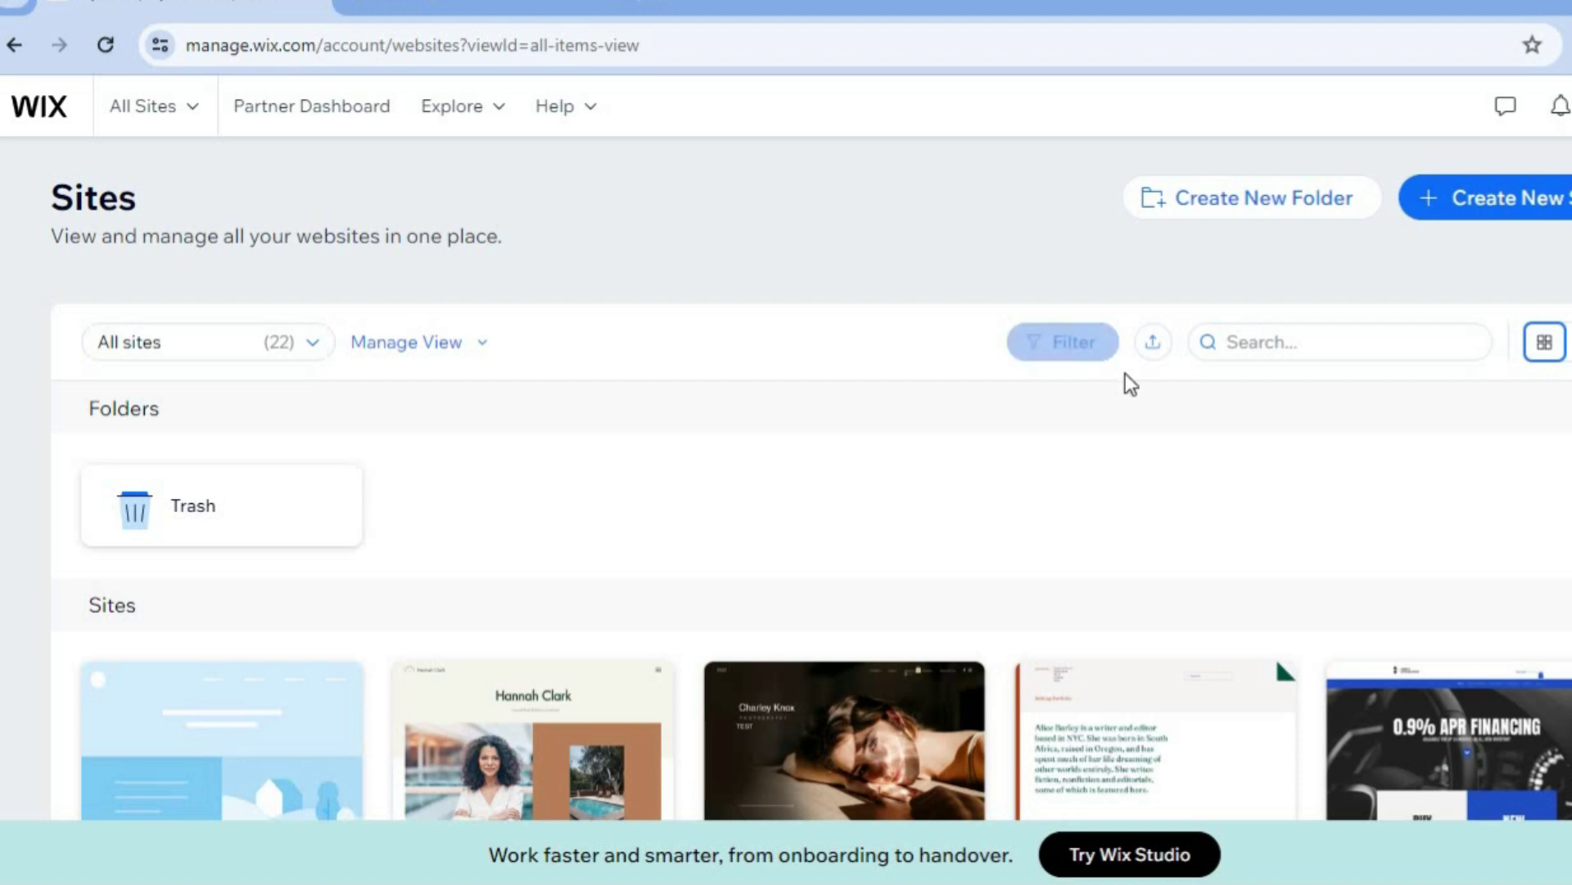
{"action": "left_click", "coordinate": [1497, 205]}
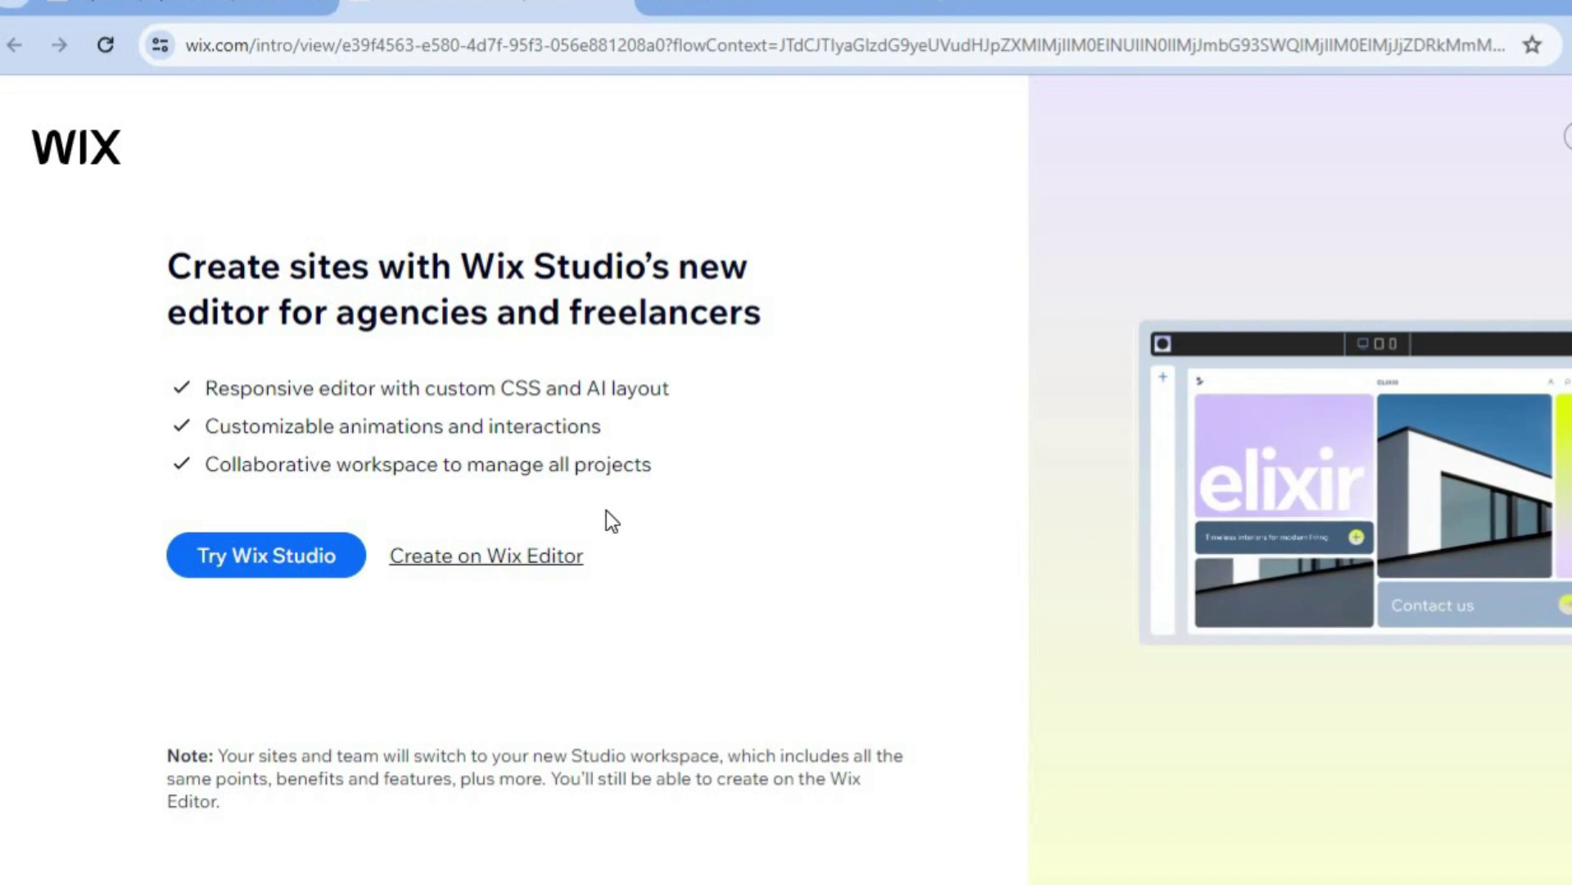
{"action": "left_click", "coordinate": [534, 563]}
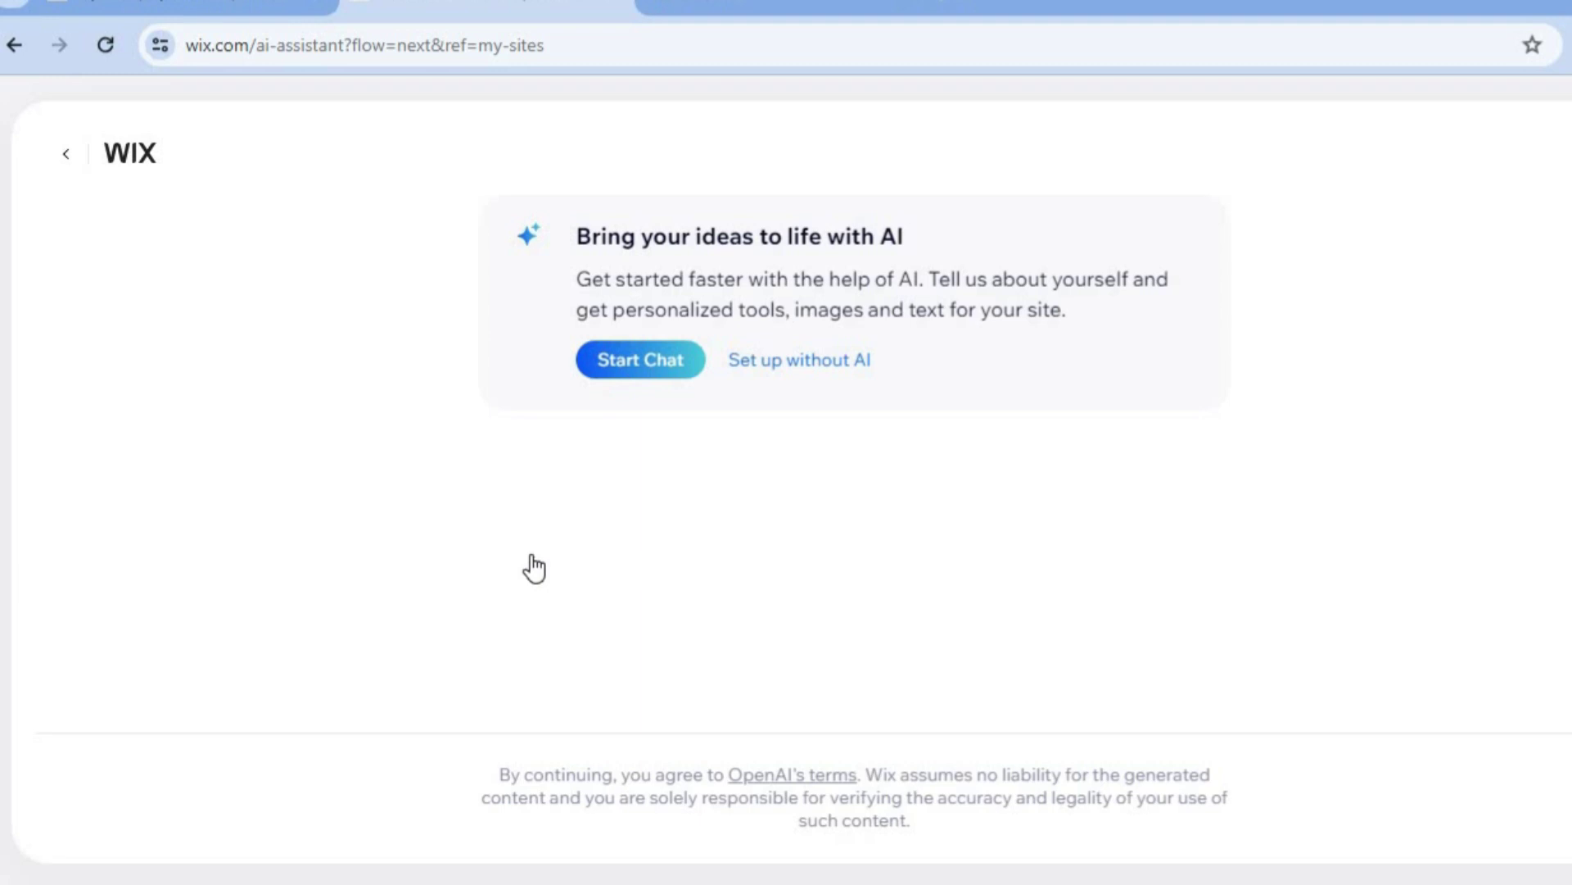
{"action": "left_click", "coordinate": [797, 362]}
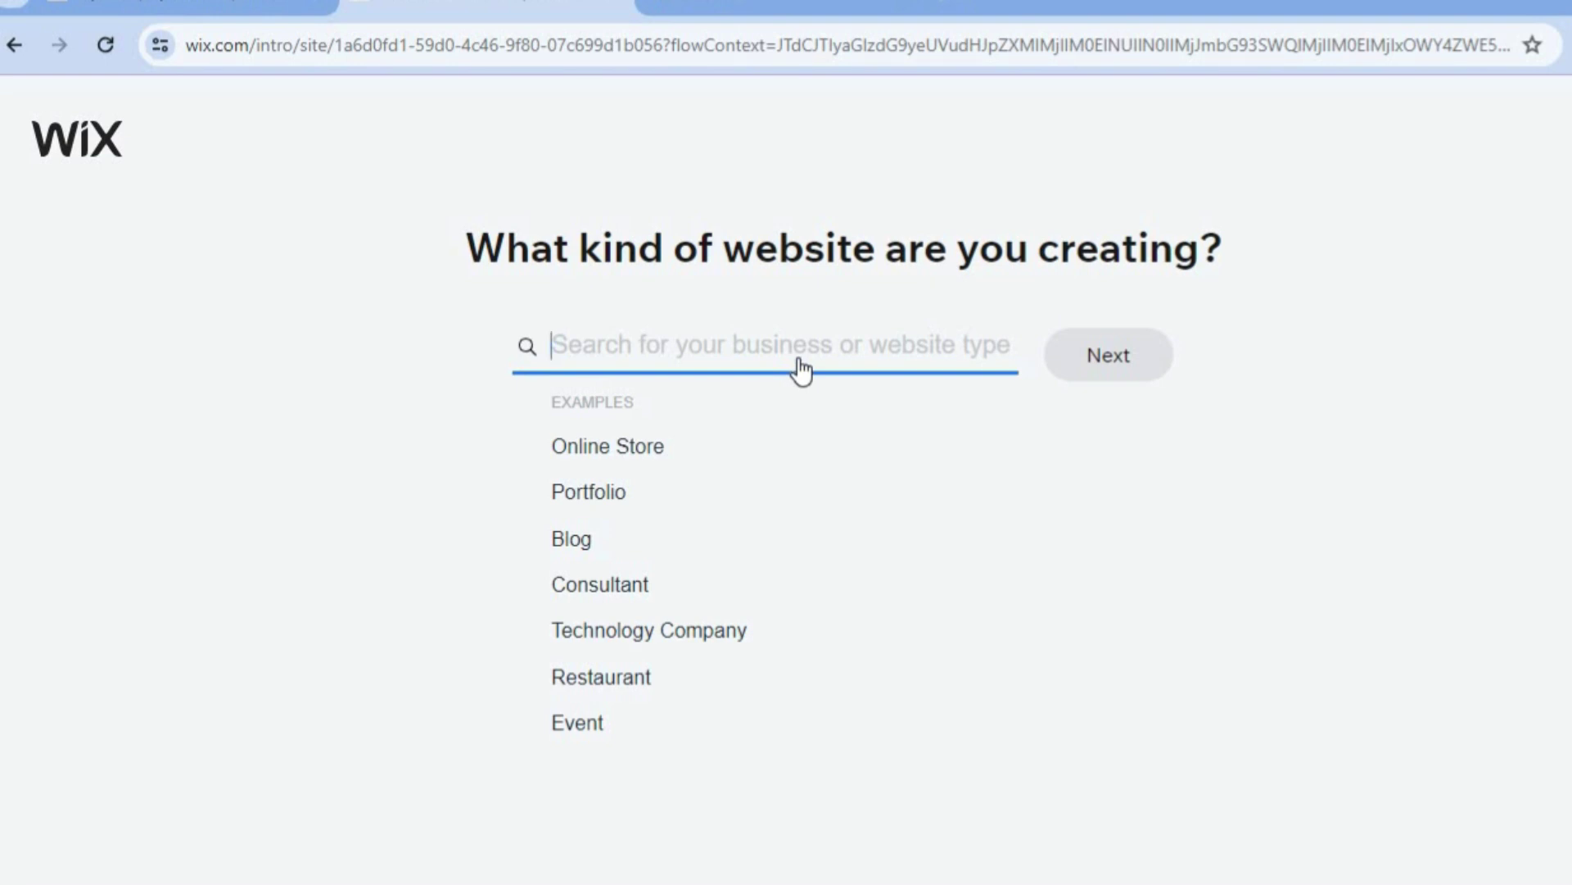
Search website types for "account", choose Accountant as the kind of website and continue
{"action": "type", "text": "ac"}
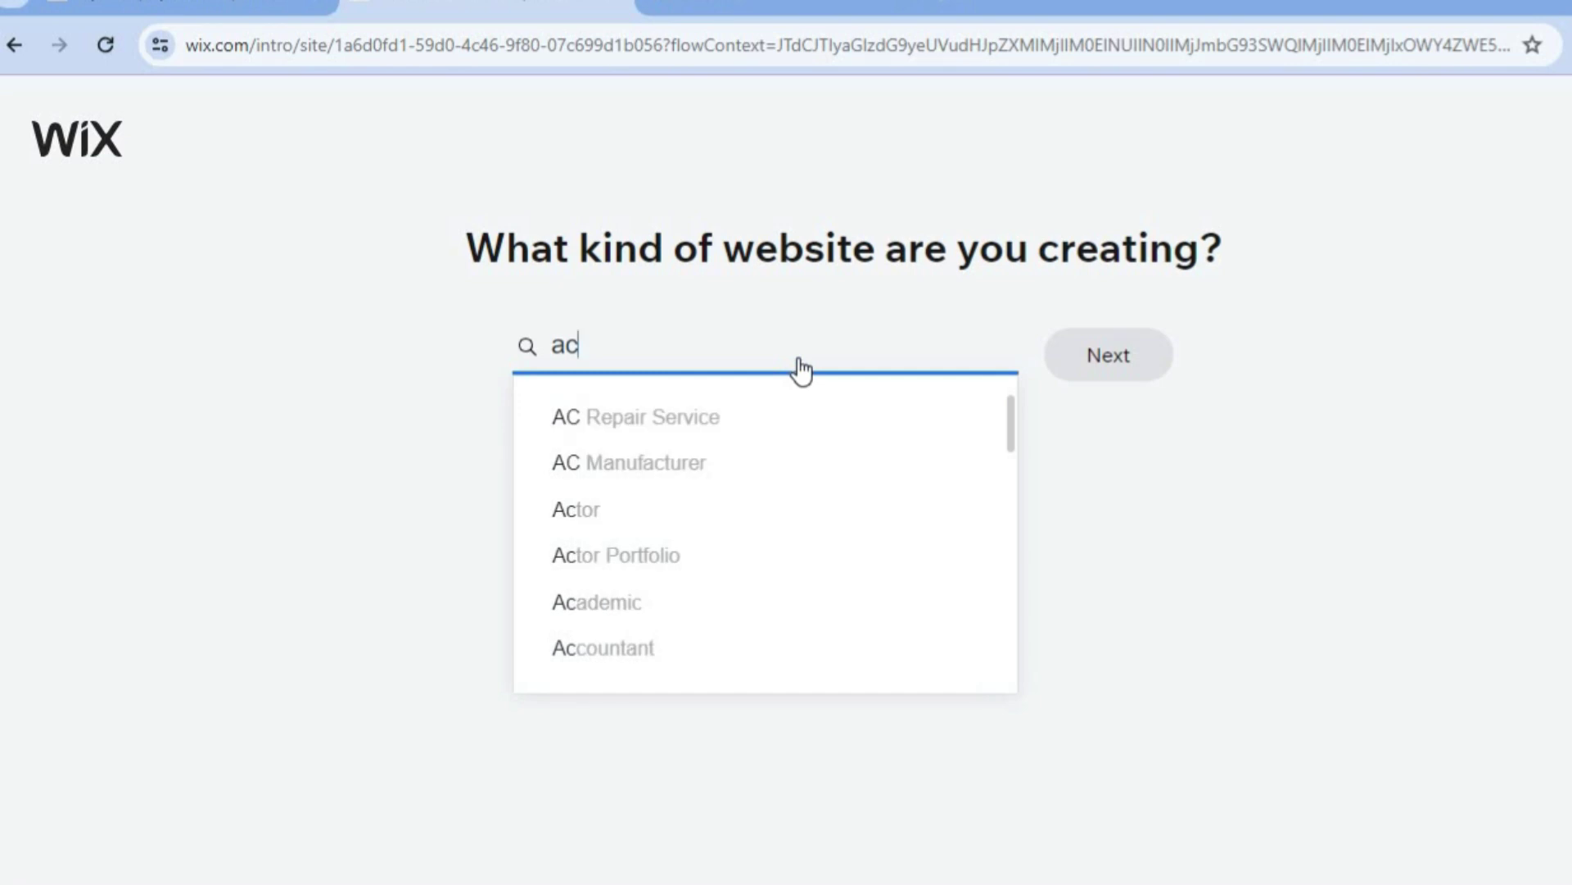
{"action": "type", "text": "count"}
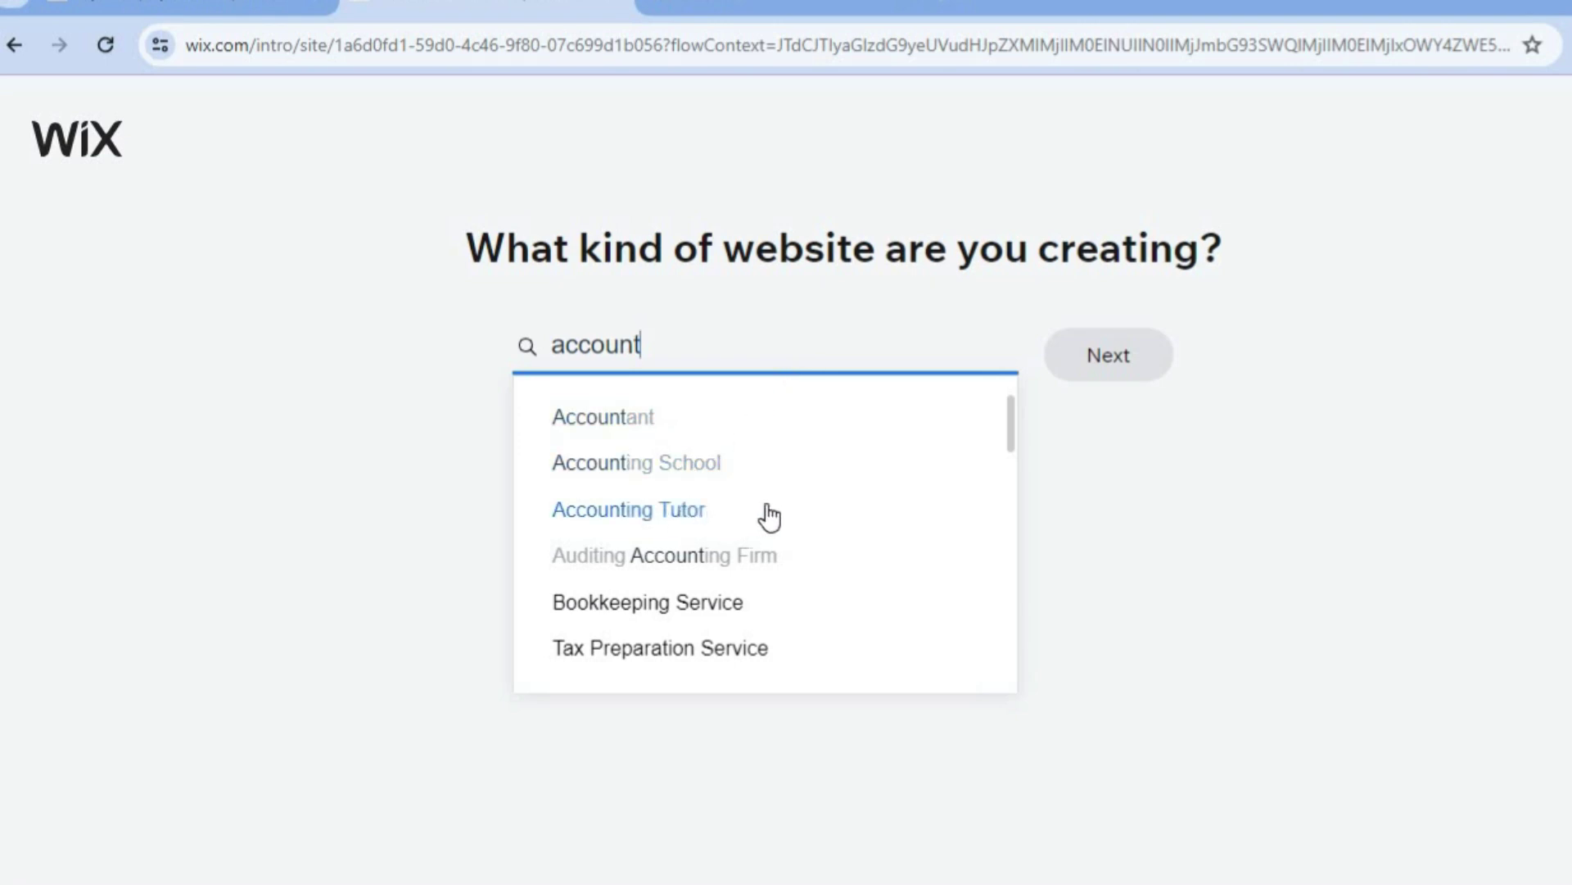
{"action": "scroll", "coordinate": [1010, 434], "scroll_direction": "down", "scroll_amount": 5}
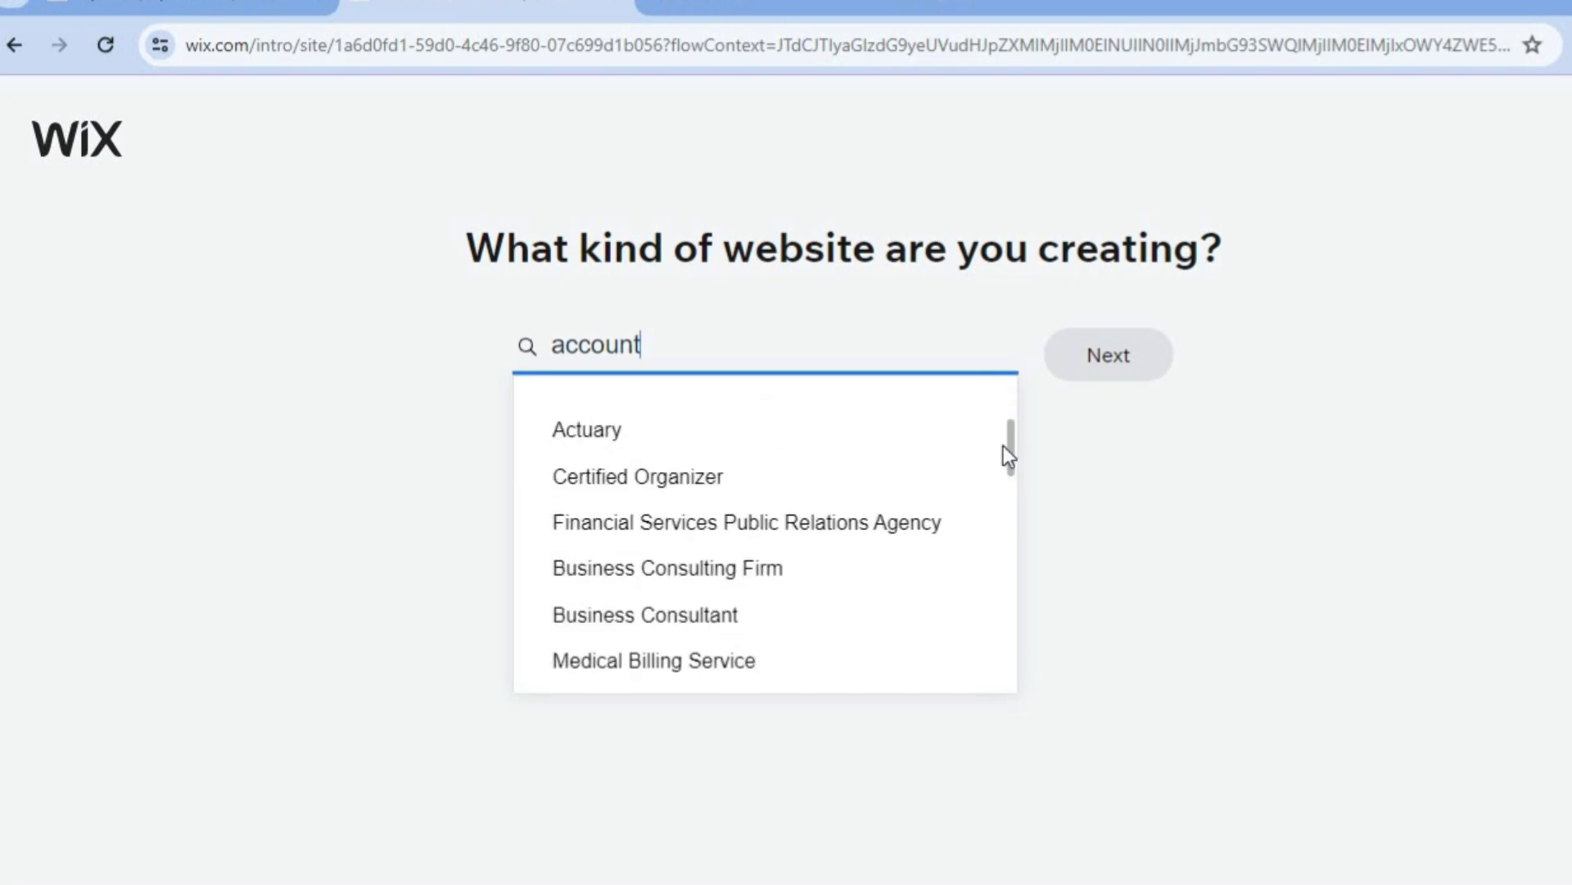
{"action": "scroll", "coordinate": [1005, 446], "scroll_direction": "up", "scroll_amount": 5}
{"action": "left_click", "coordinate": [704, 426]}
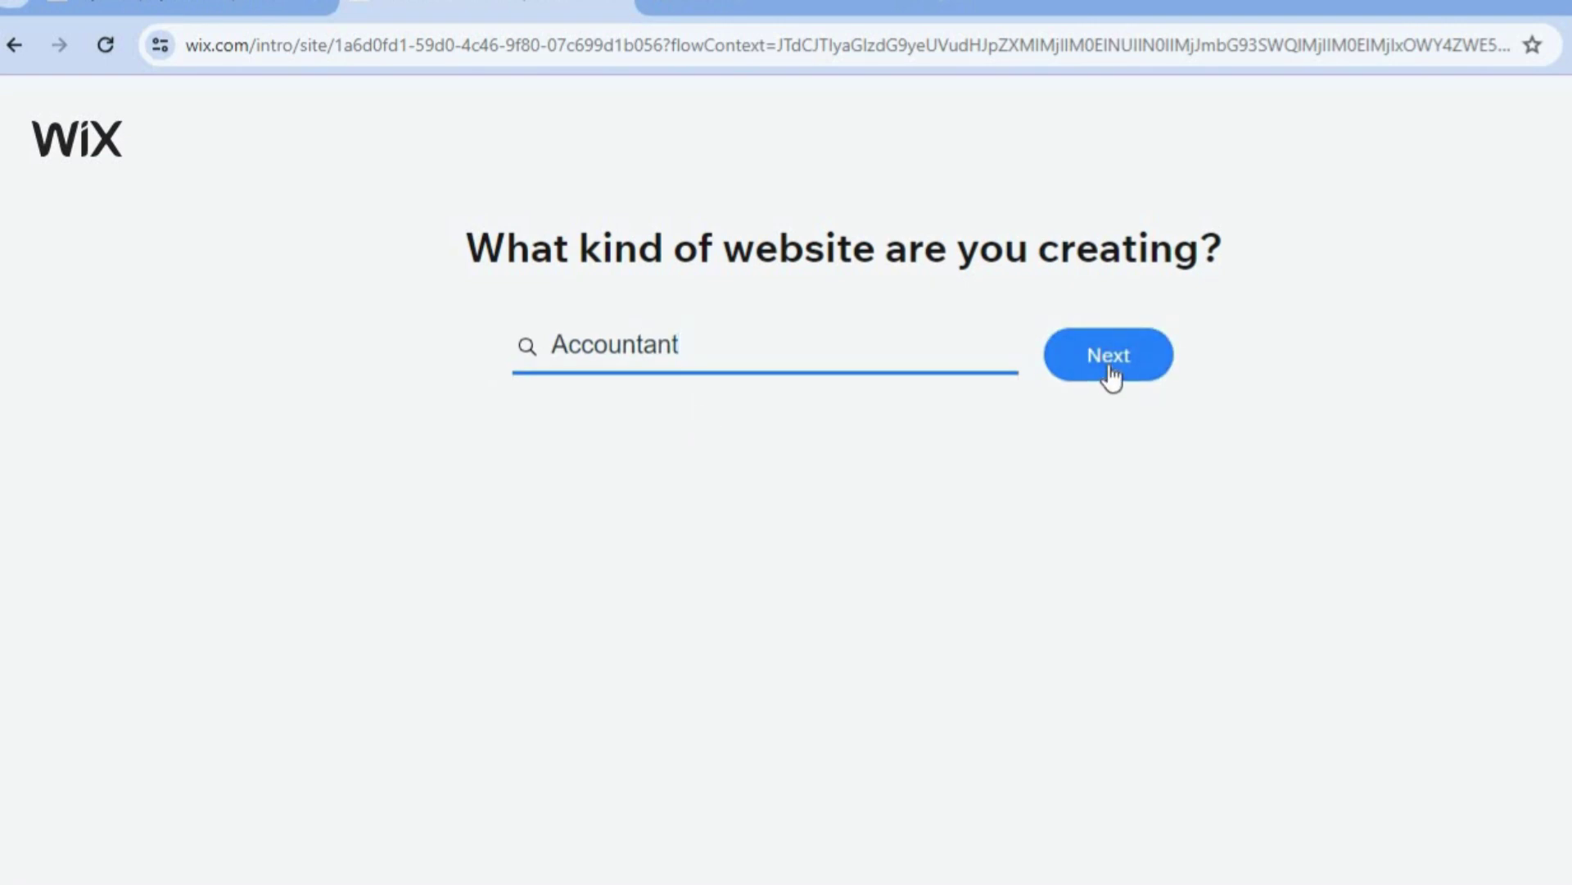
{"action": "left_click", "coordinate": [1111, 366]}
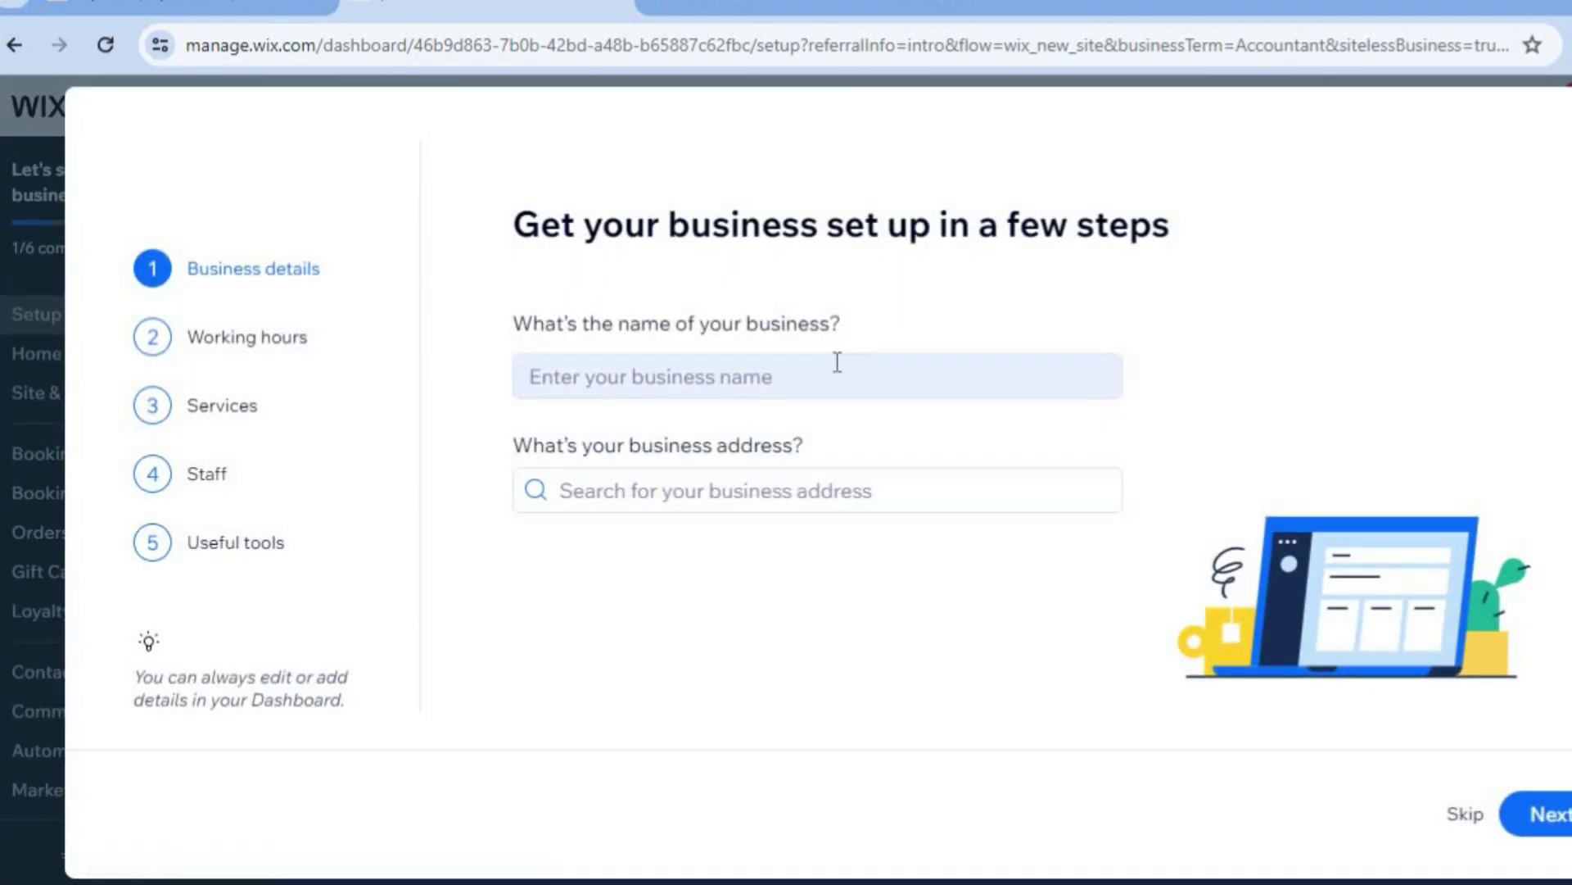
Name the business "test", leave its address blank and continue to the working hours
{"action": "left_click", "coordinate": [837, 362]}
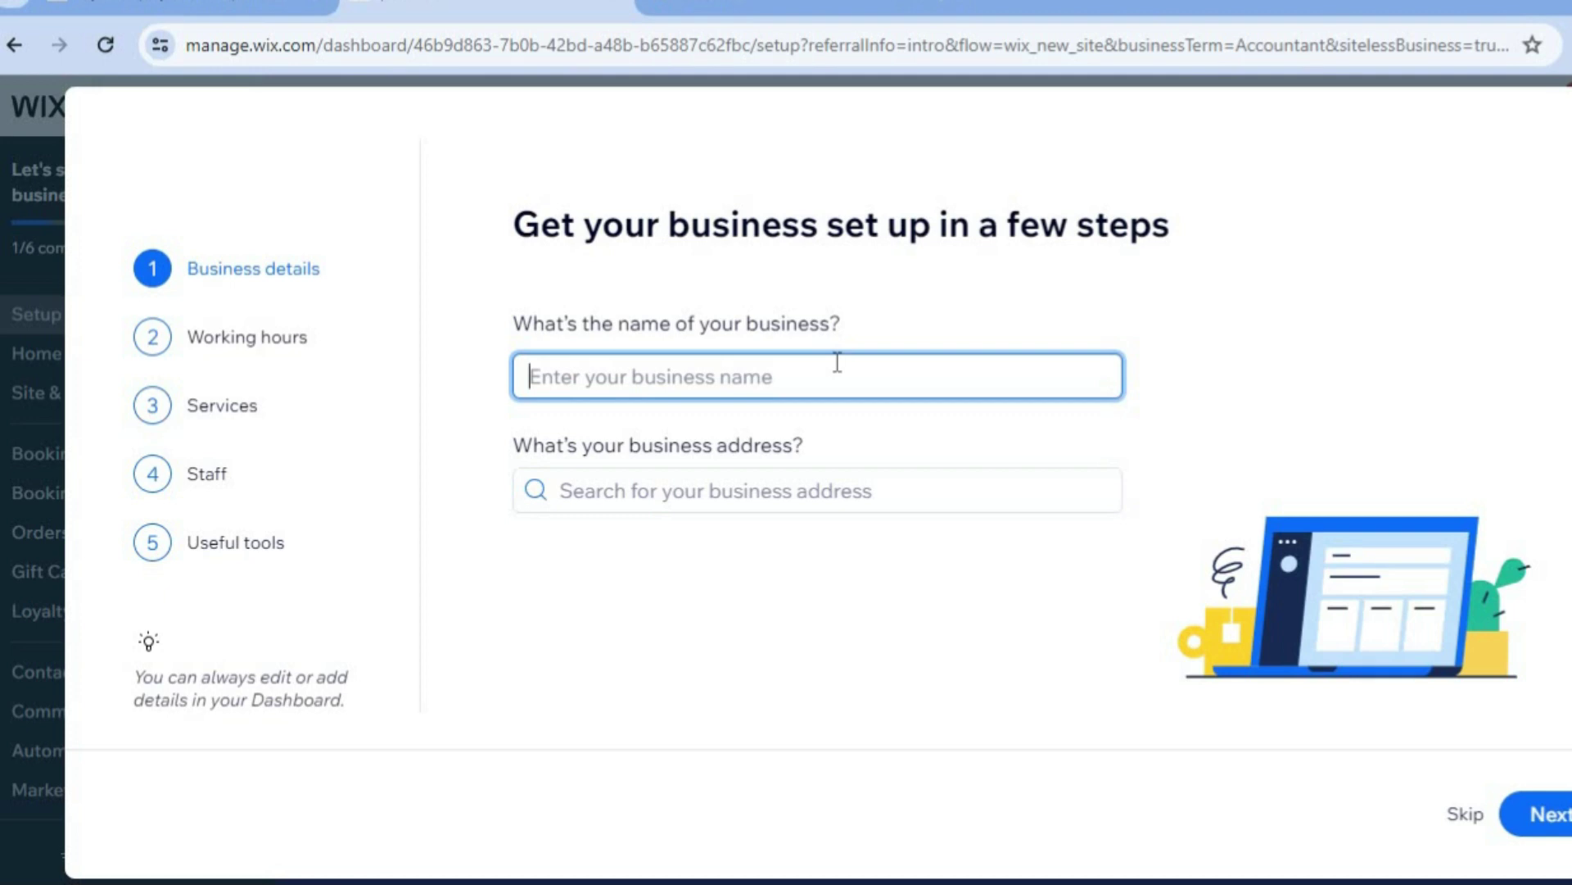
{"action": "type", "text": "test"}
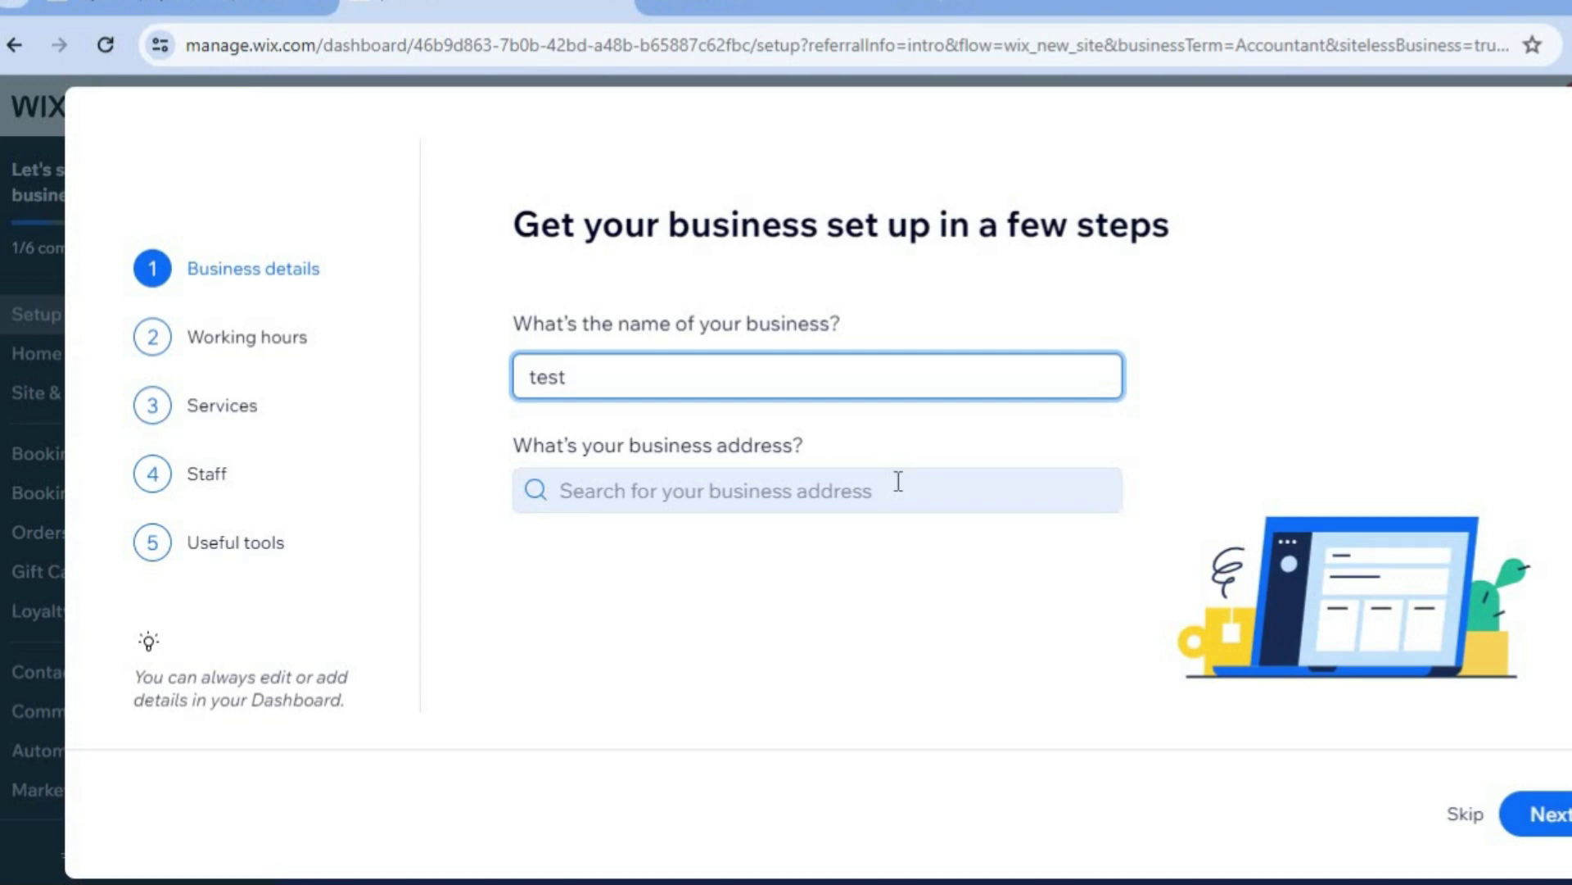
{"action": "left_click", "coordinate": [1553, 814]}
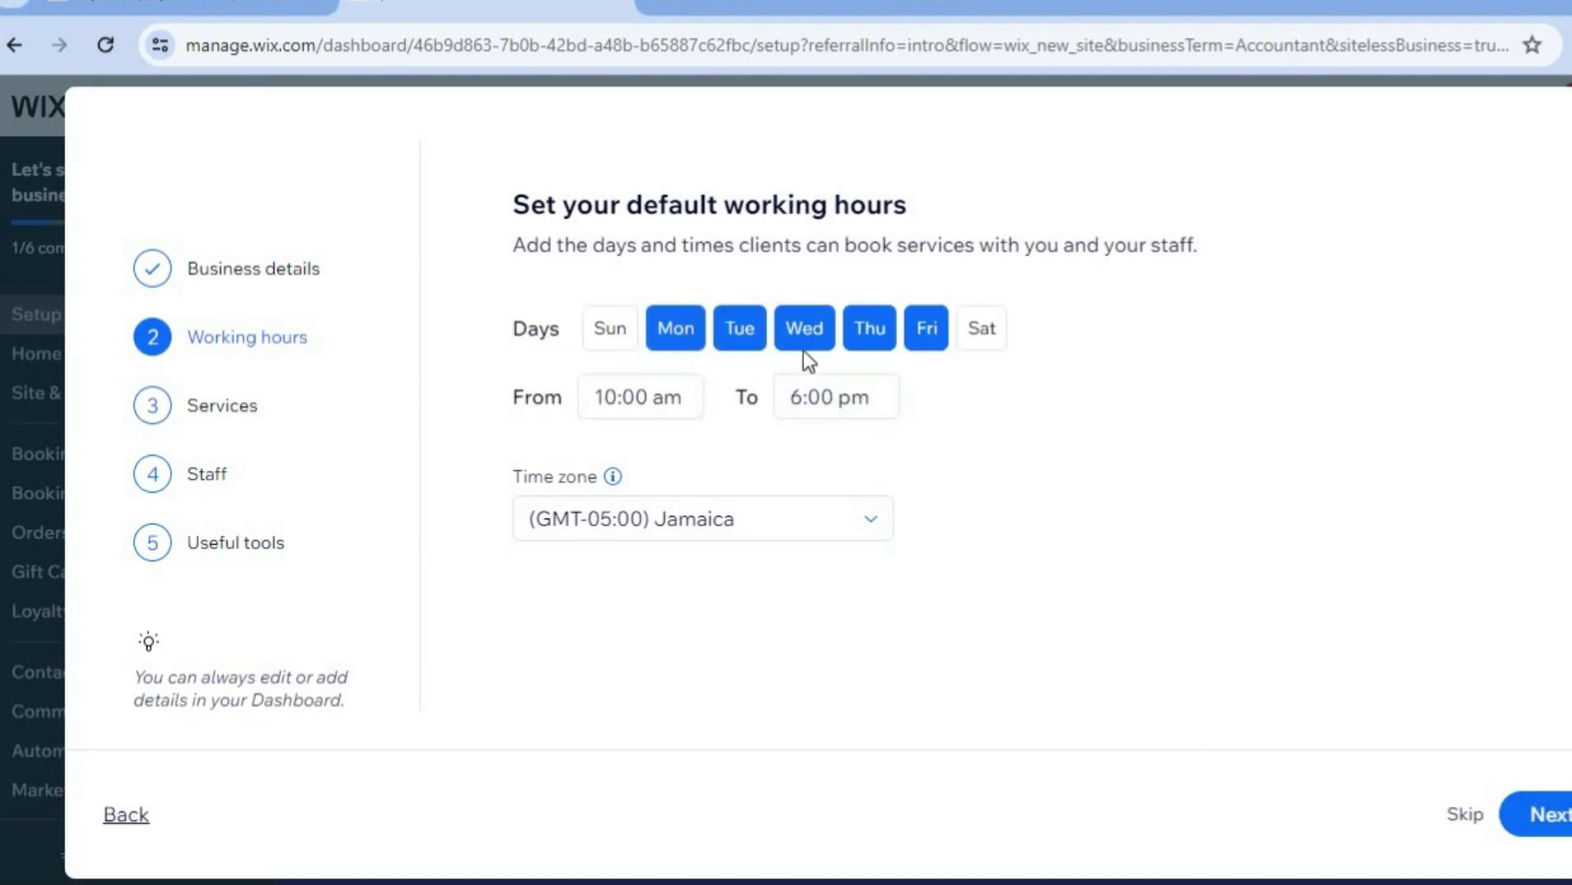
Remove Friday from the working days, set the default hours from 8:00 am to 5:00 pm and continue
{"action": "left_click", "coordinate": [923, 334]}
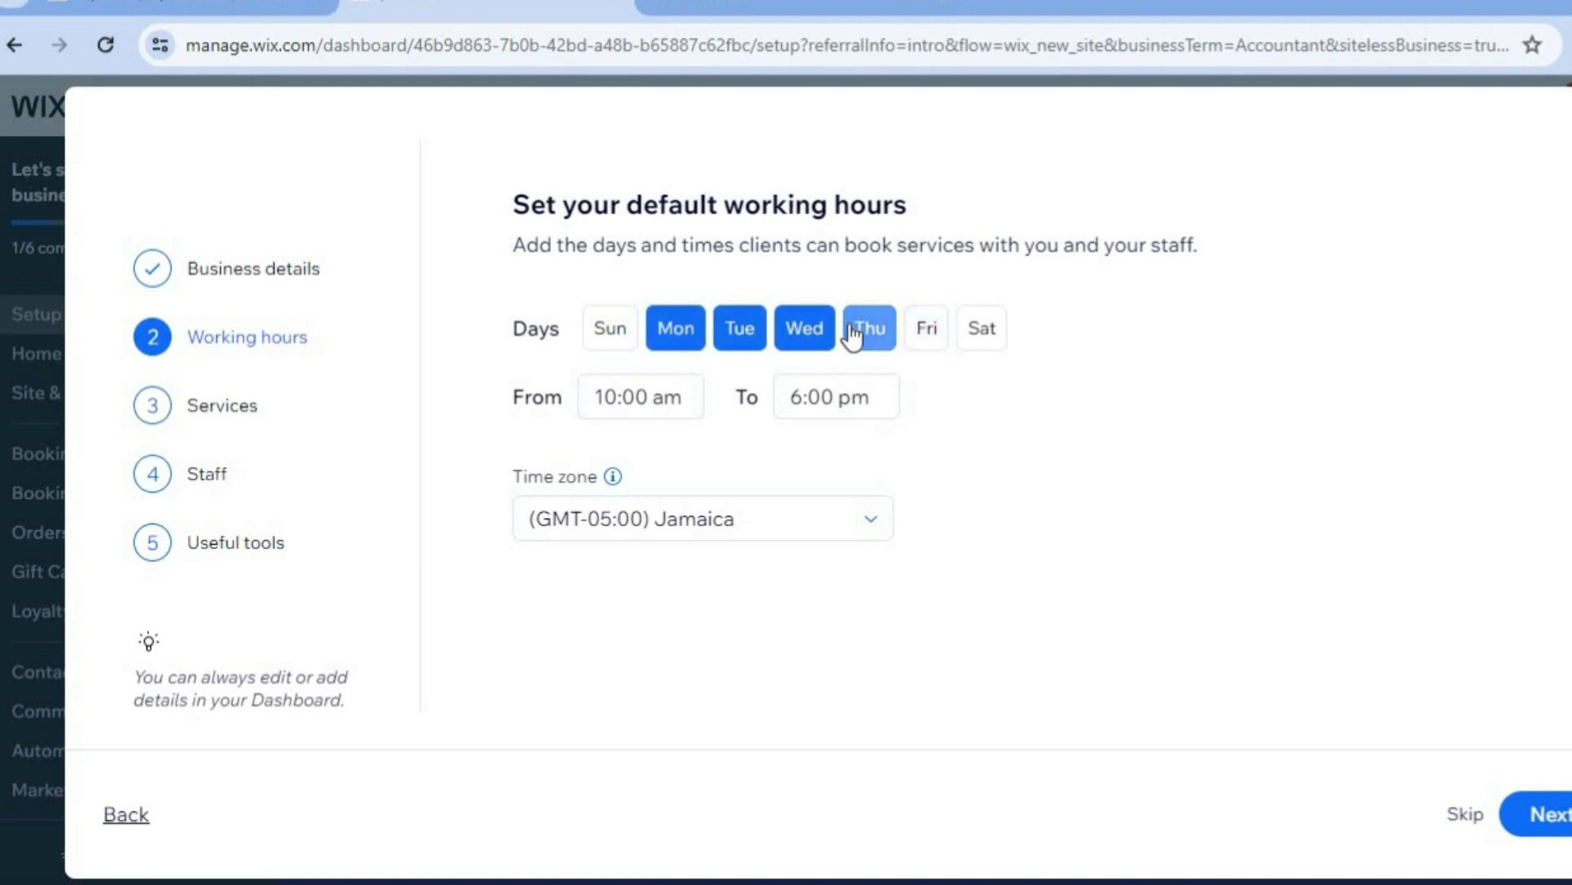
{"action": "left_click", "coordinate": [670, 389]}
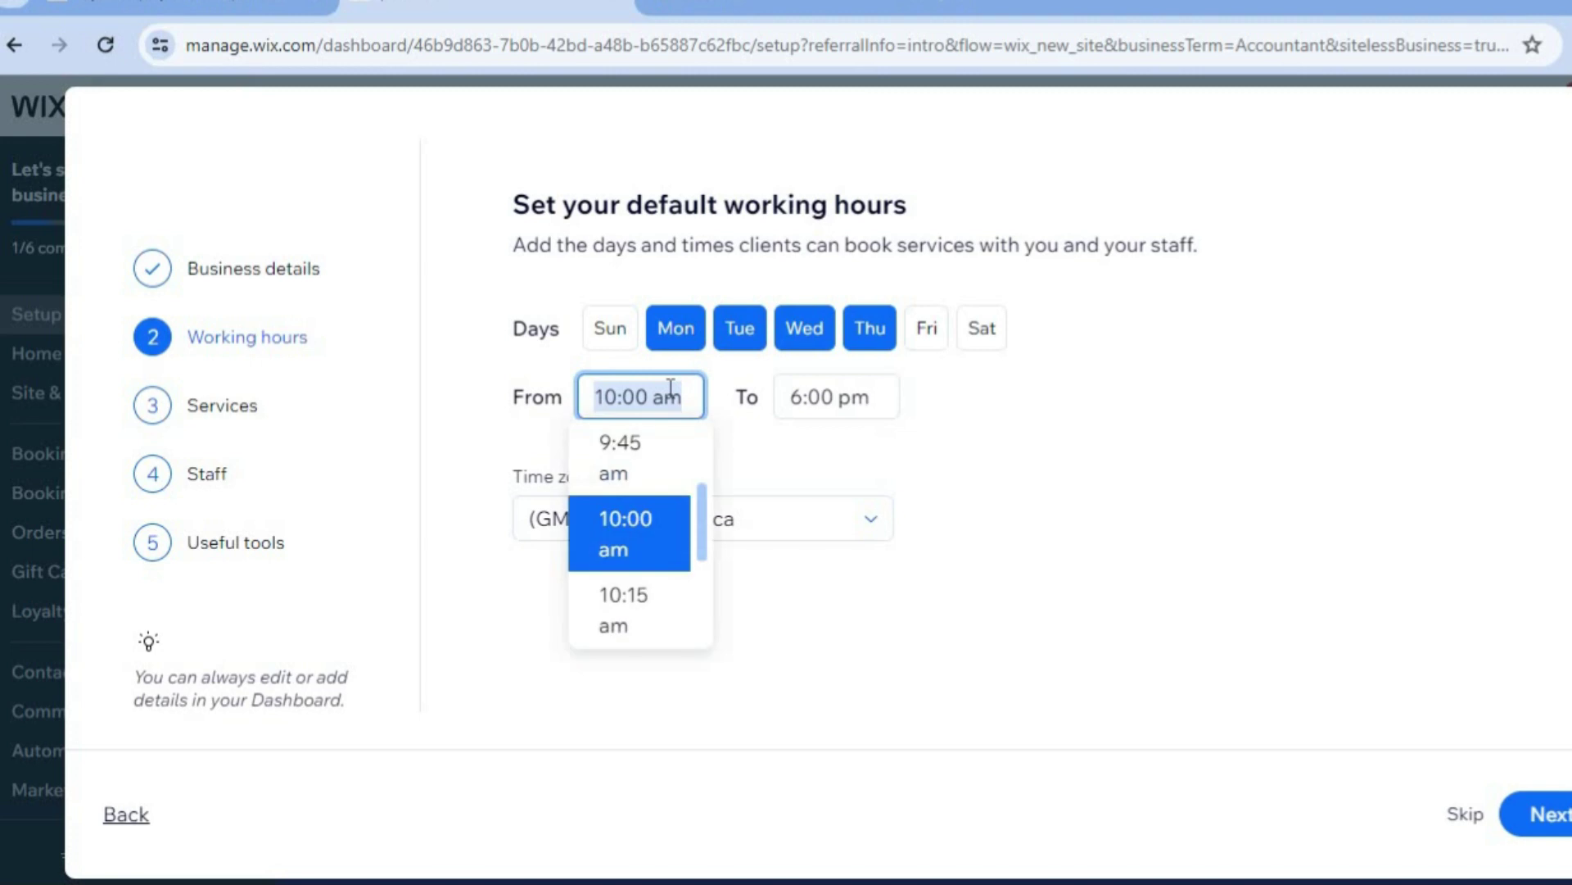
{"action": "scroll", "coordinate": [709, 524], "scroll_direction": "up", "scroll_amount": 8}
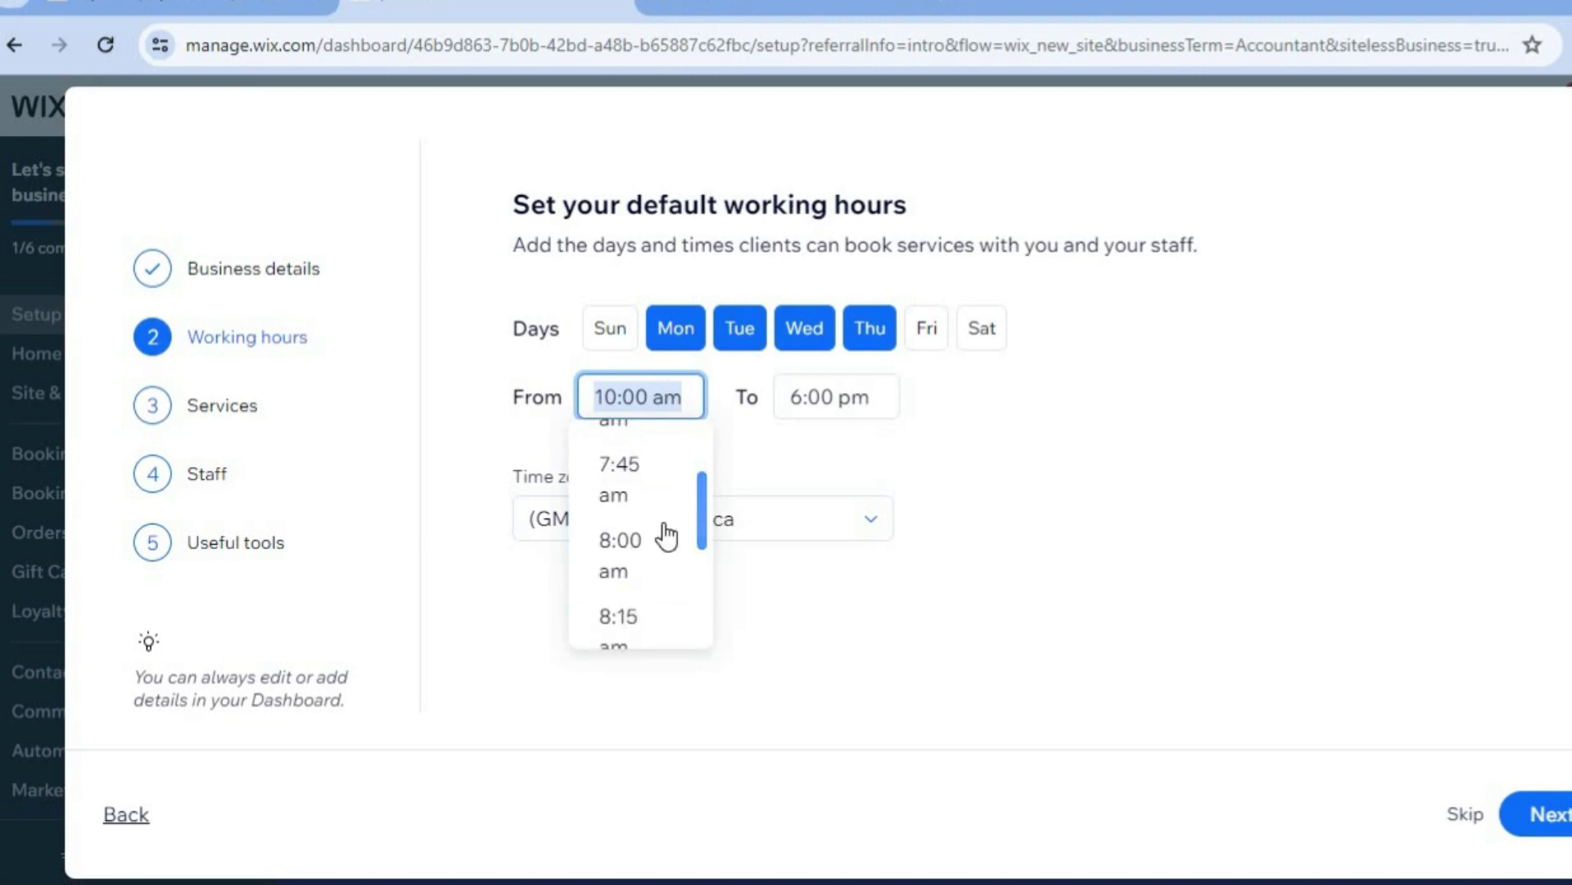
{"action": "left_click", "coordinate": [636, 547]}
{"action": "left_click", "coordinate": [871, 397]}
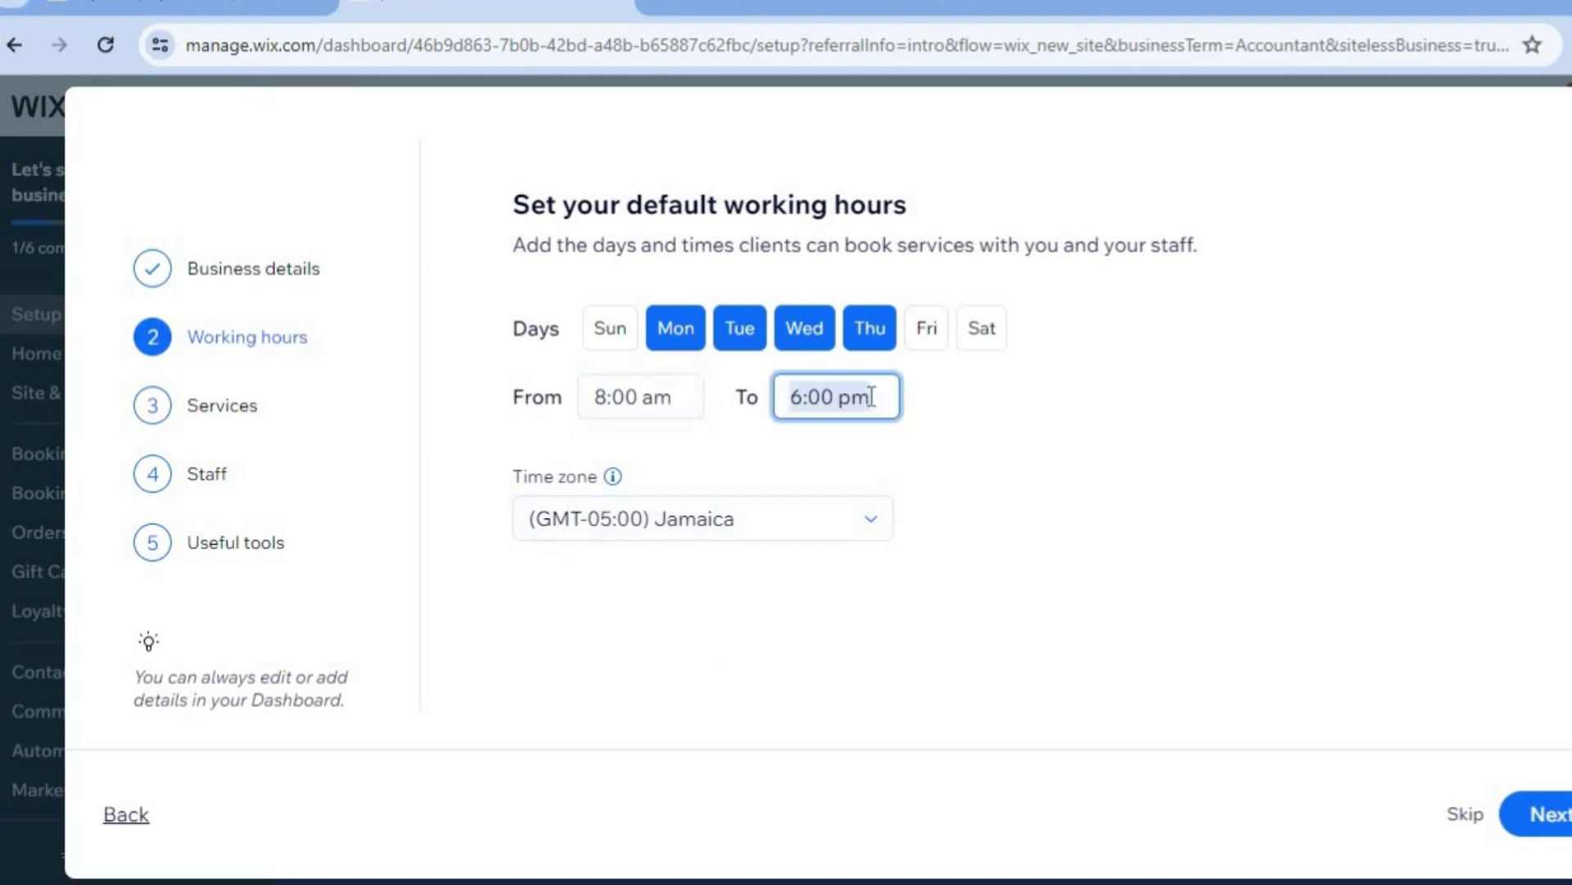
{"action": "left_click_drag", "start_coordinate": [901, 570], "coordinate": [901, 567]}
{"action": "scroll", "coordinate": [901, 567], "scroll_direction": "down", "scroll_amount": 1}
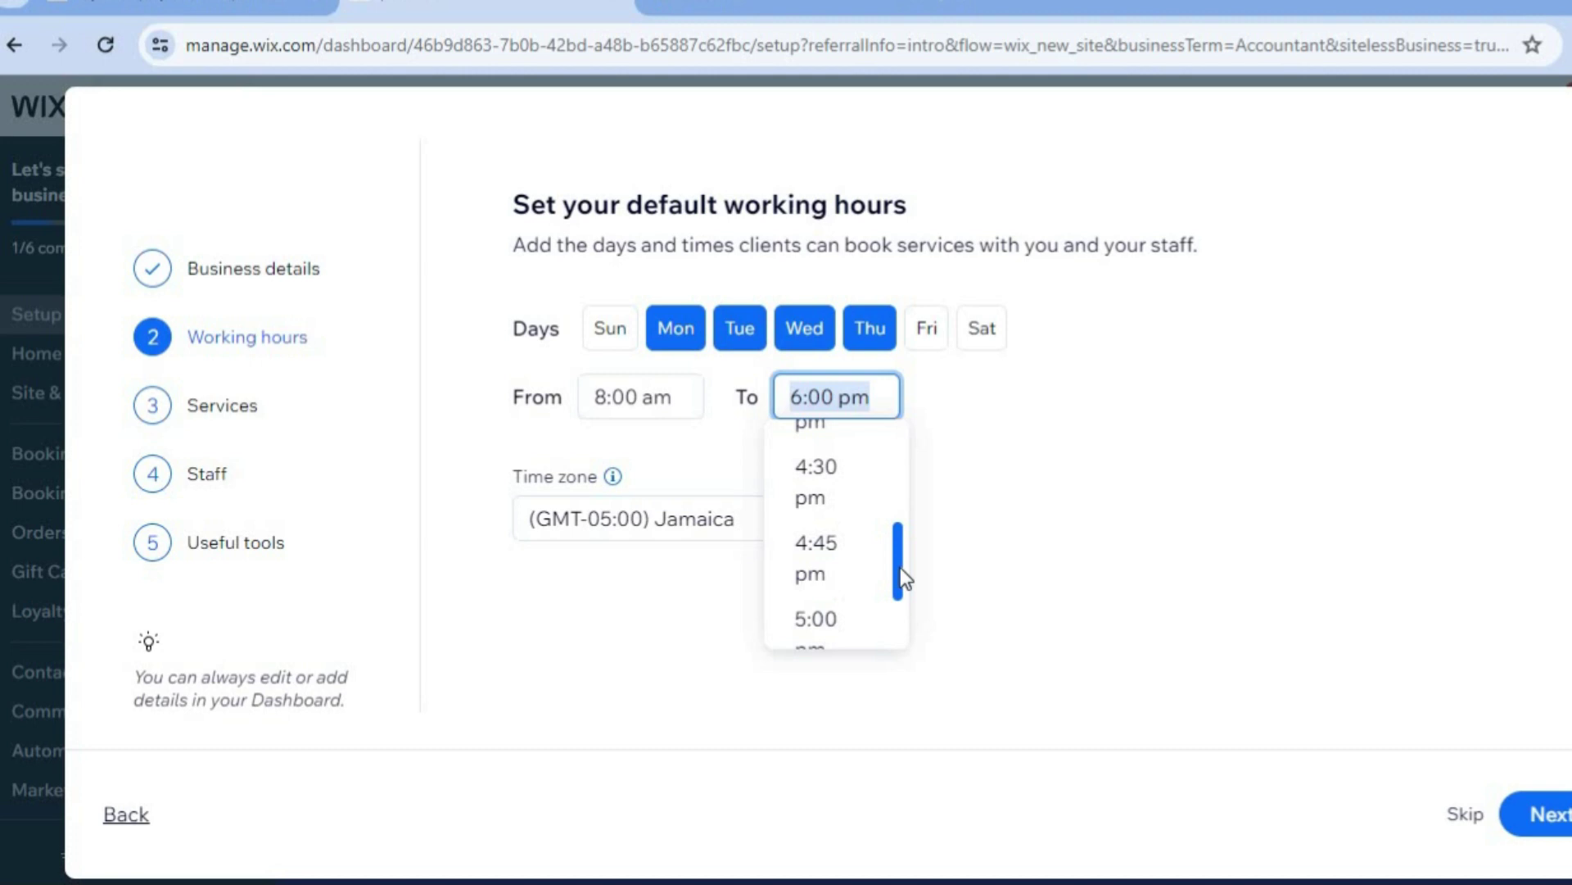
{"action": "left_click", "coordinate": [846, 635]}
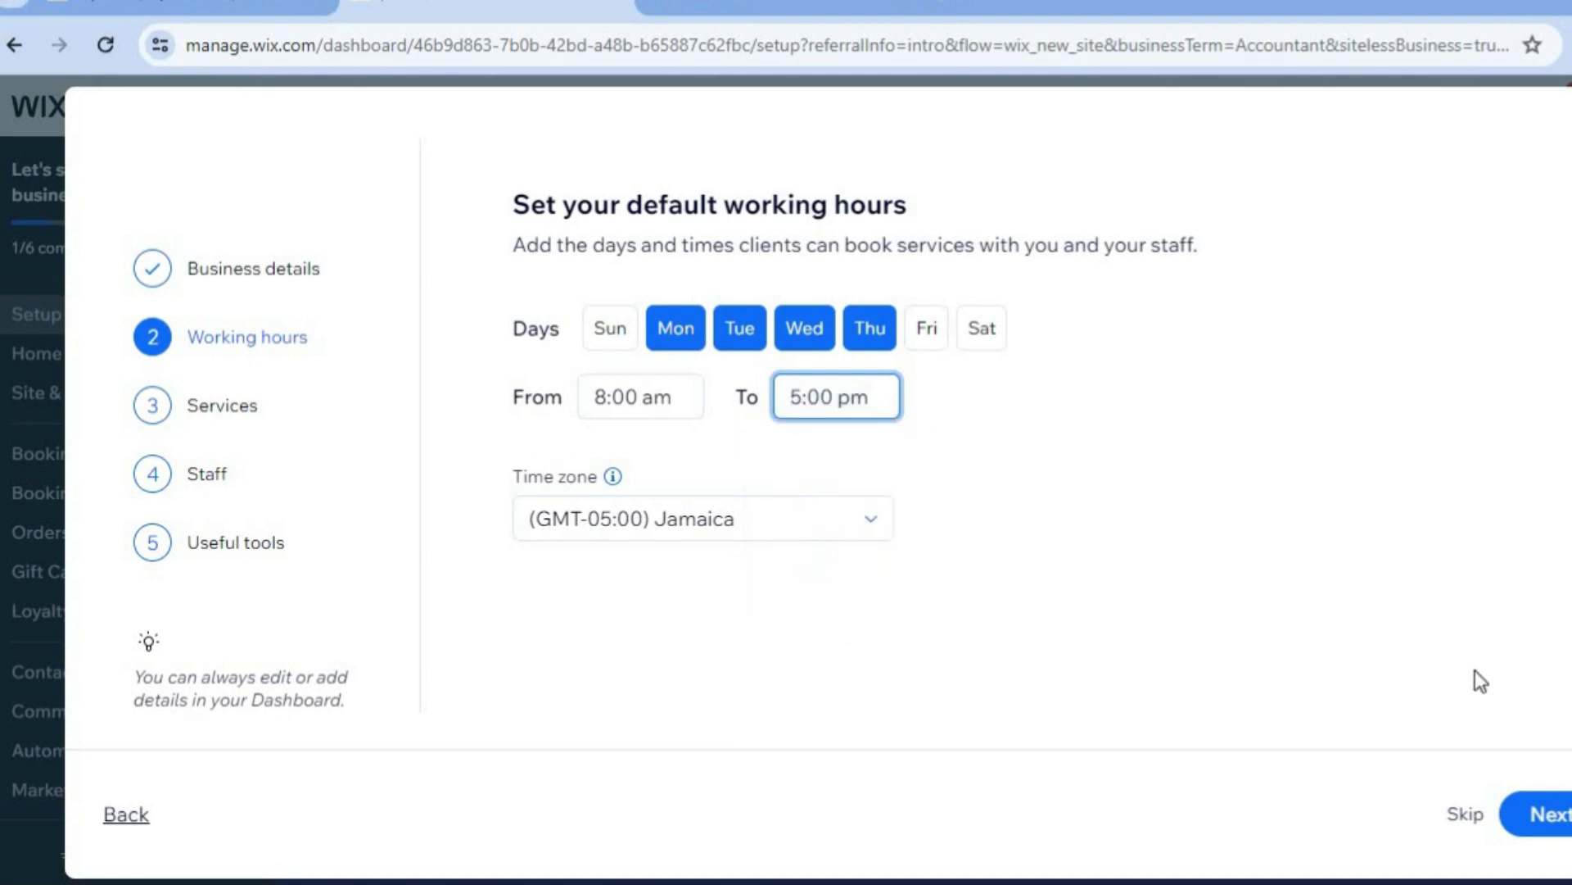
{"action": "left_click", "coordinate": [1556, 815]}
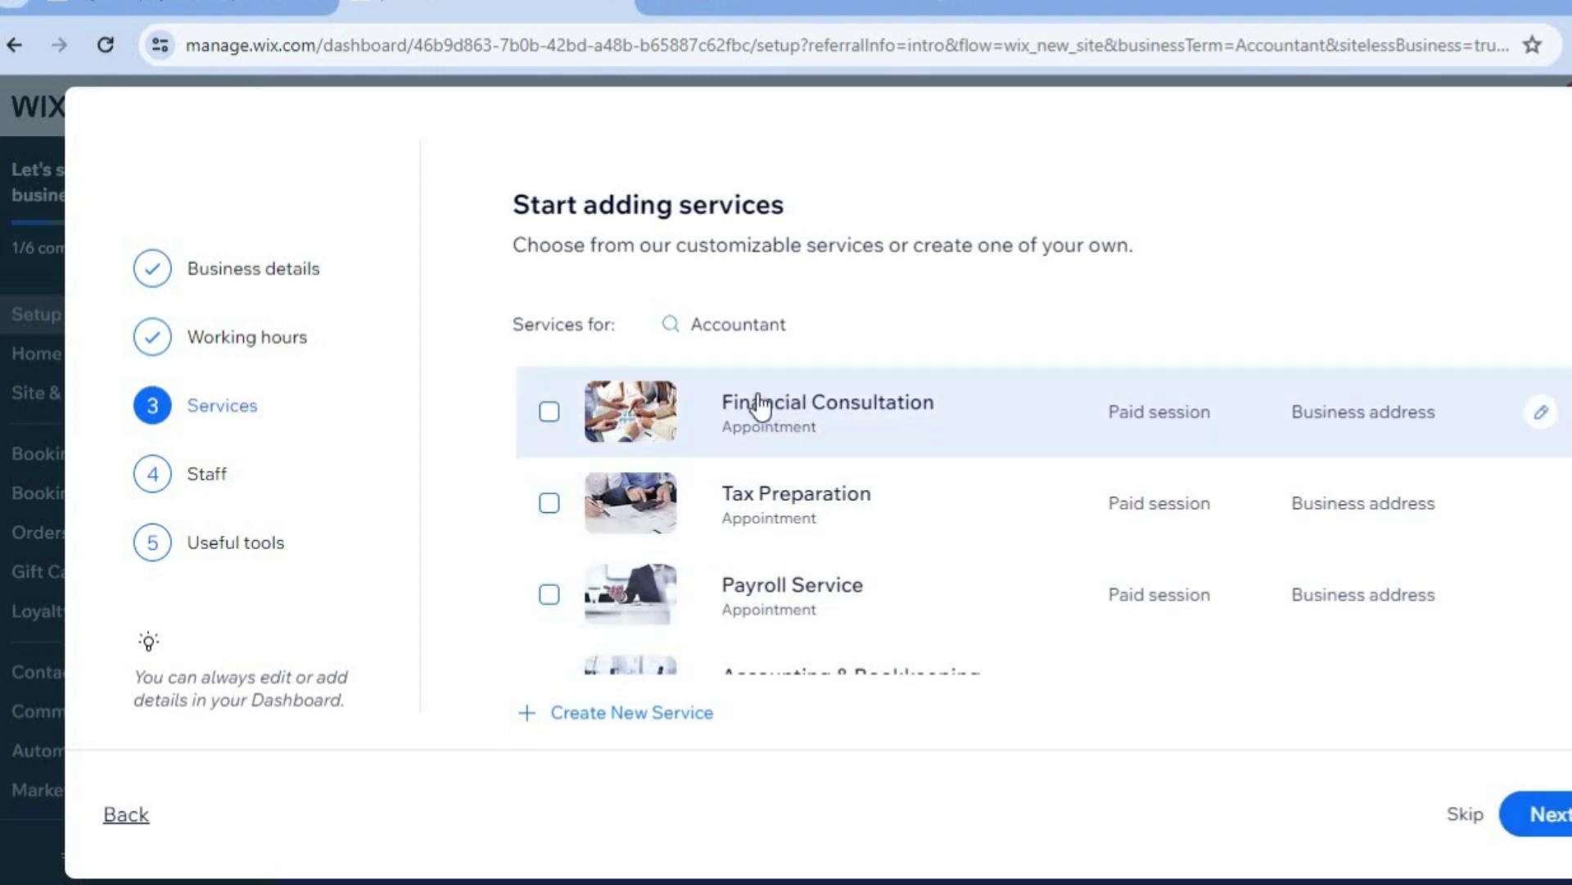
Add the paid Financial Consultation, Tax Preparation, Payroll Service and free Financial Consultation services, without creating a custom one, and continue
{"action": "left_click", "coordinate": [549, 416]}
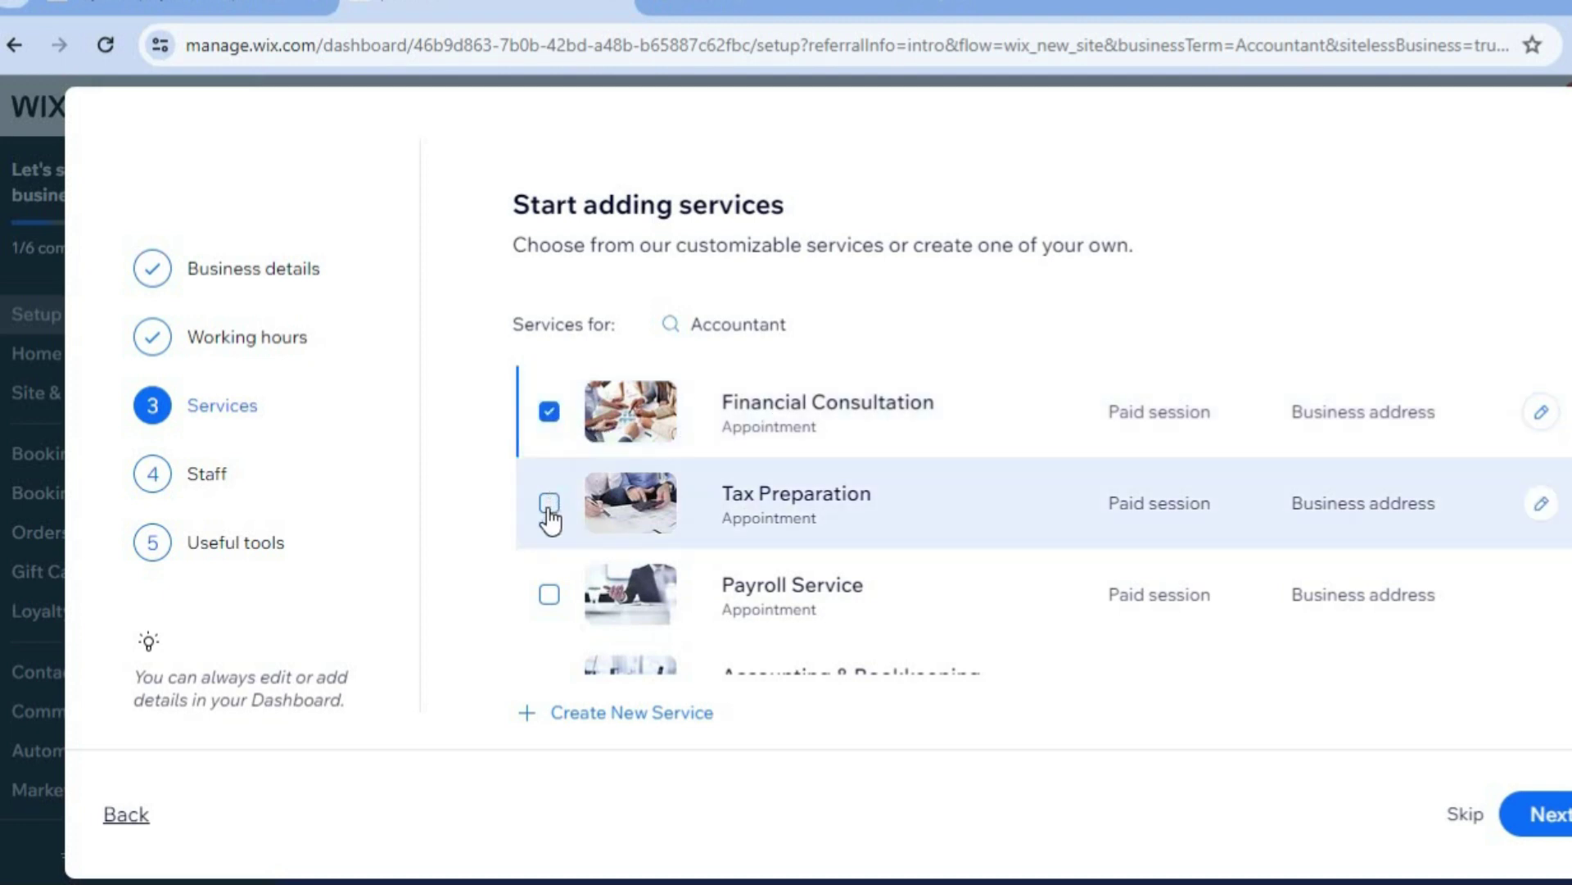
{"action": "left_click", "coordinate": [548, 506]}
{"action": "left_click", "coordinate": [547, 594]}
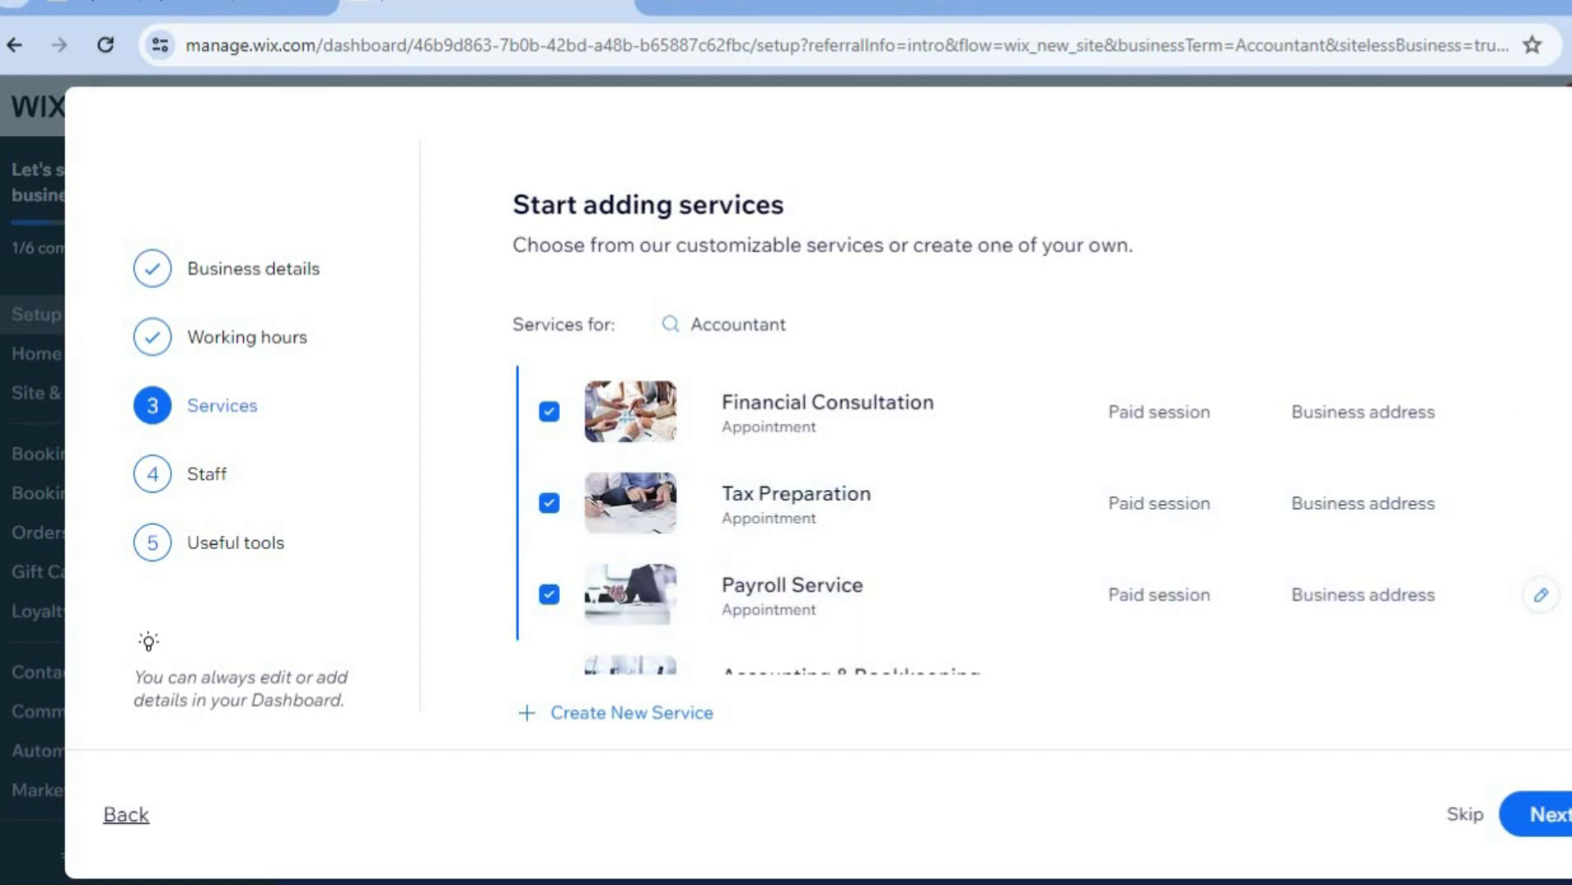
{"action": "scroll", "coordinate": [976, 519], "scroll_direction": "down", "scroll_amount": 3}
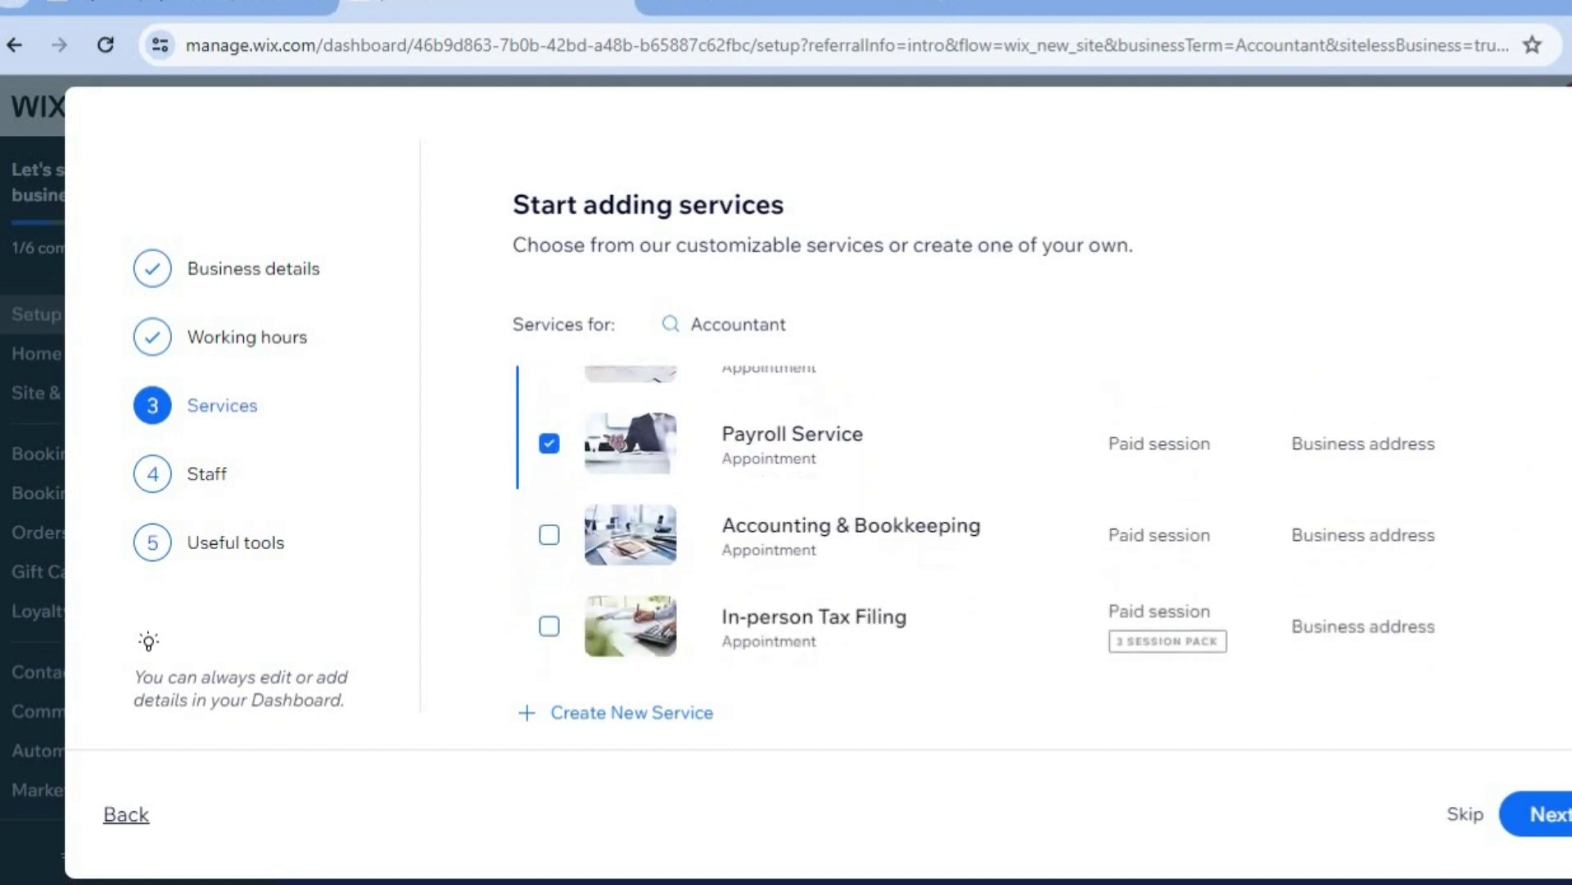
{"action": "scroll", "coordinate": [976, 520], "scroll_direction": "down", "scroll_amount": 2}
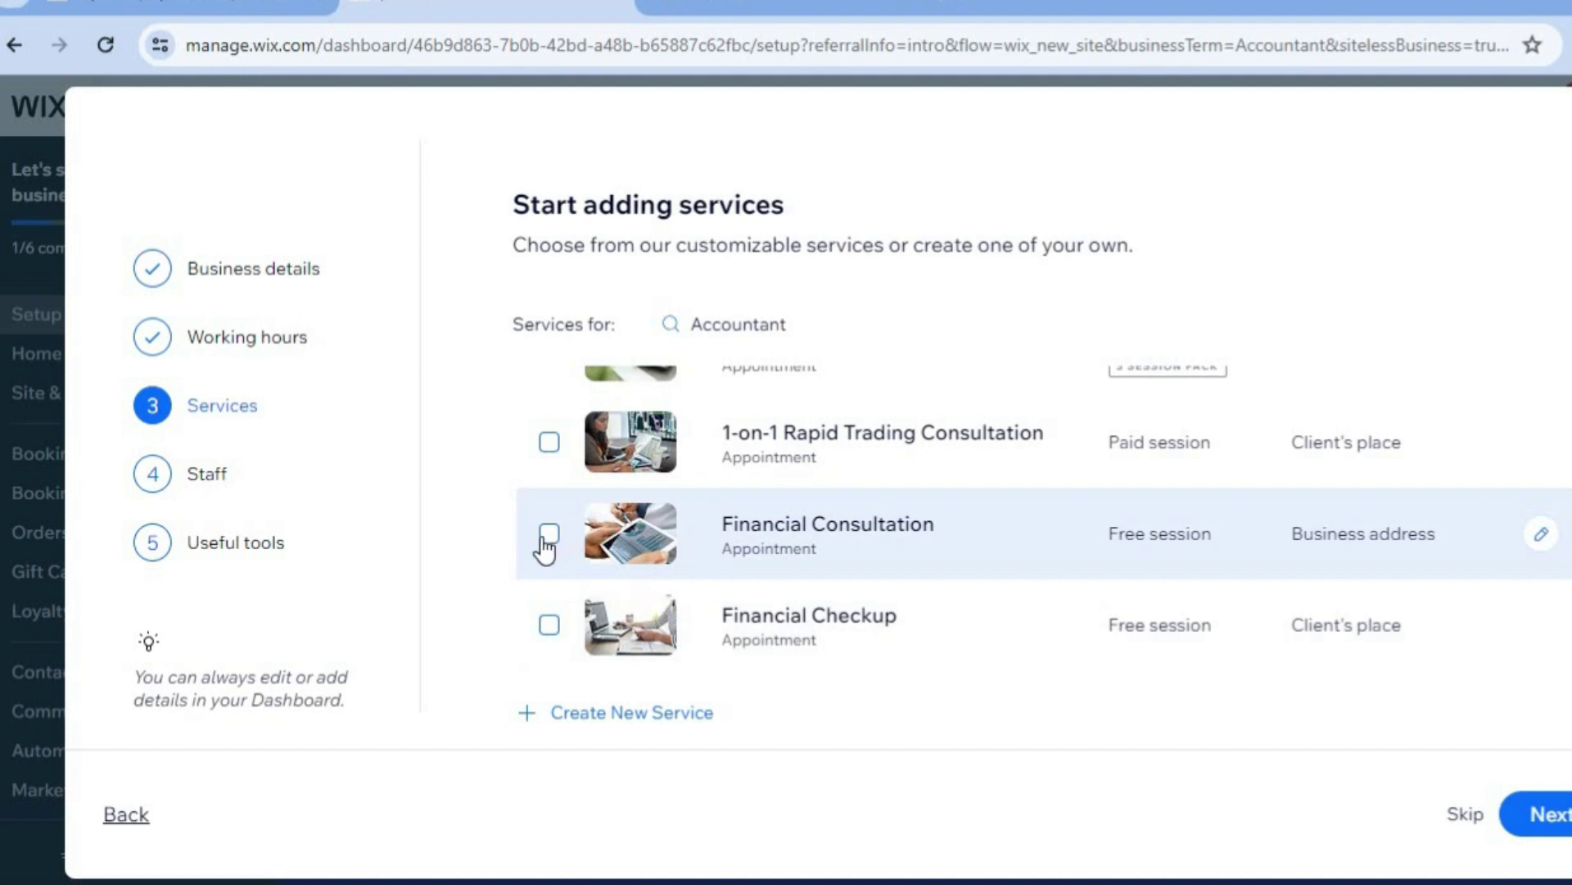
{"action": "left_click", "coordinate": [549, 534]}
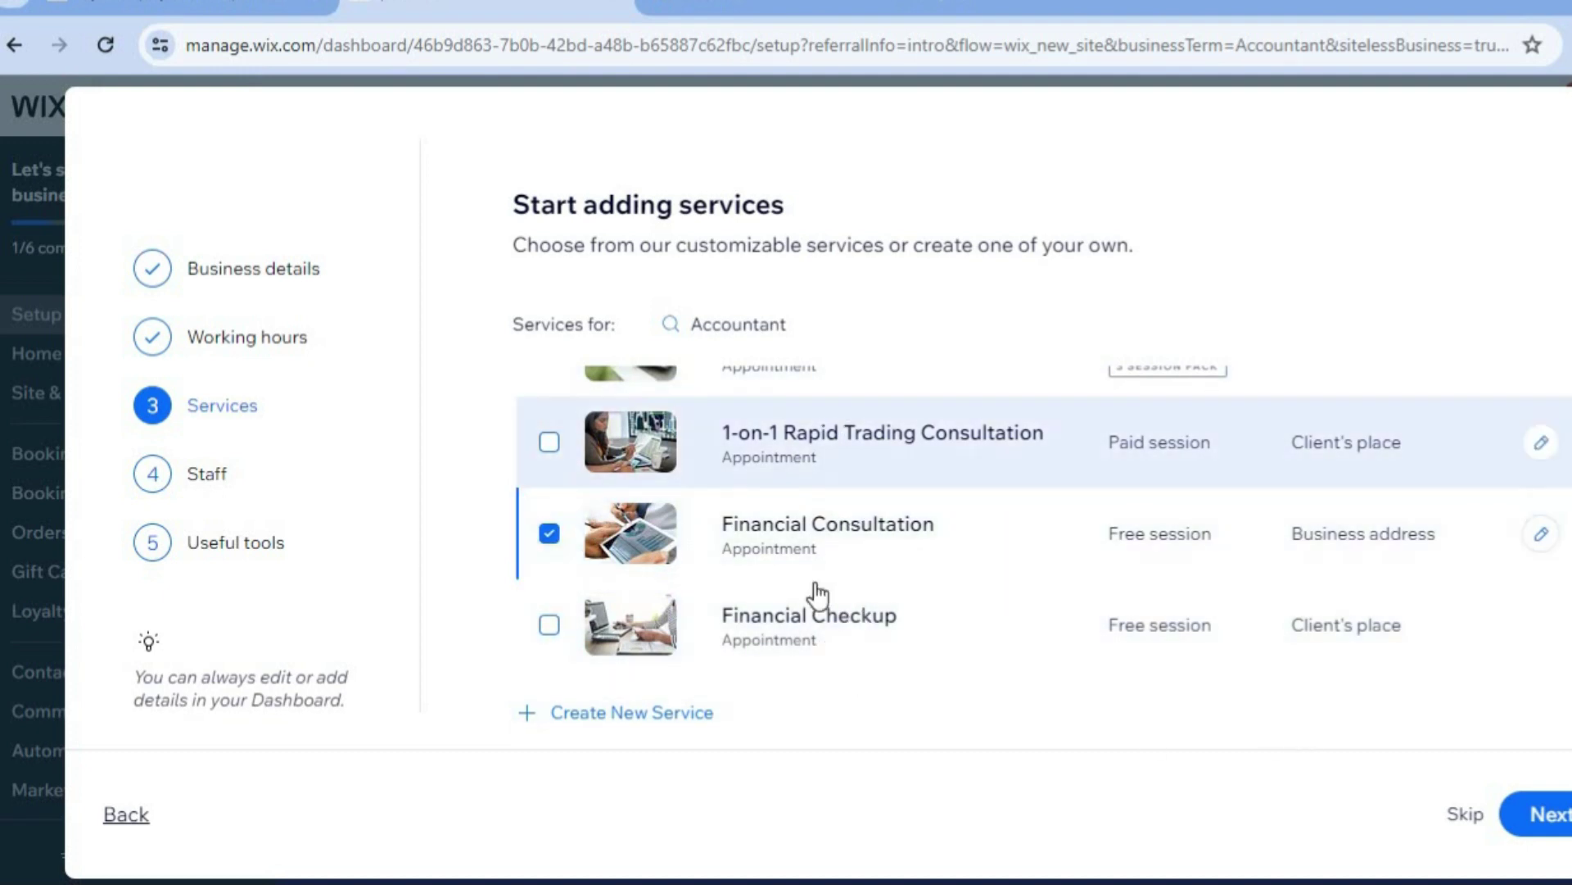
{"action": "left_click", "coordinate": [656, 711]}
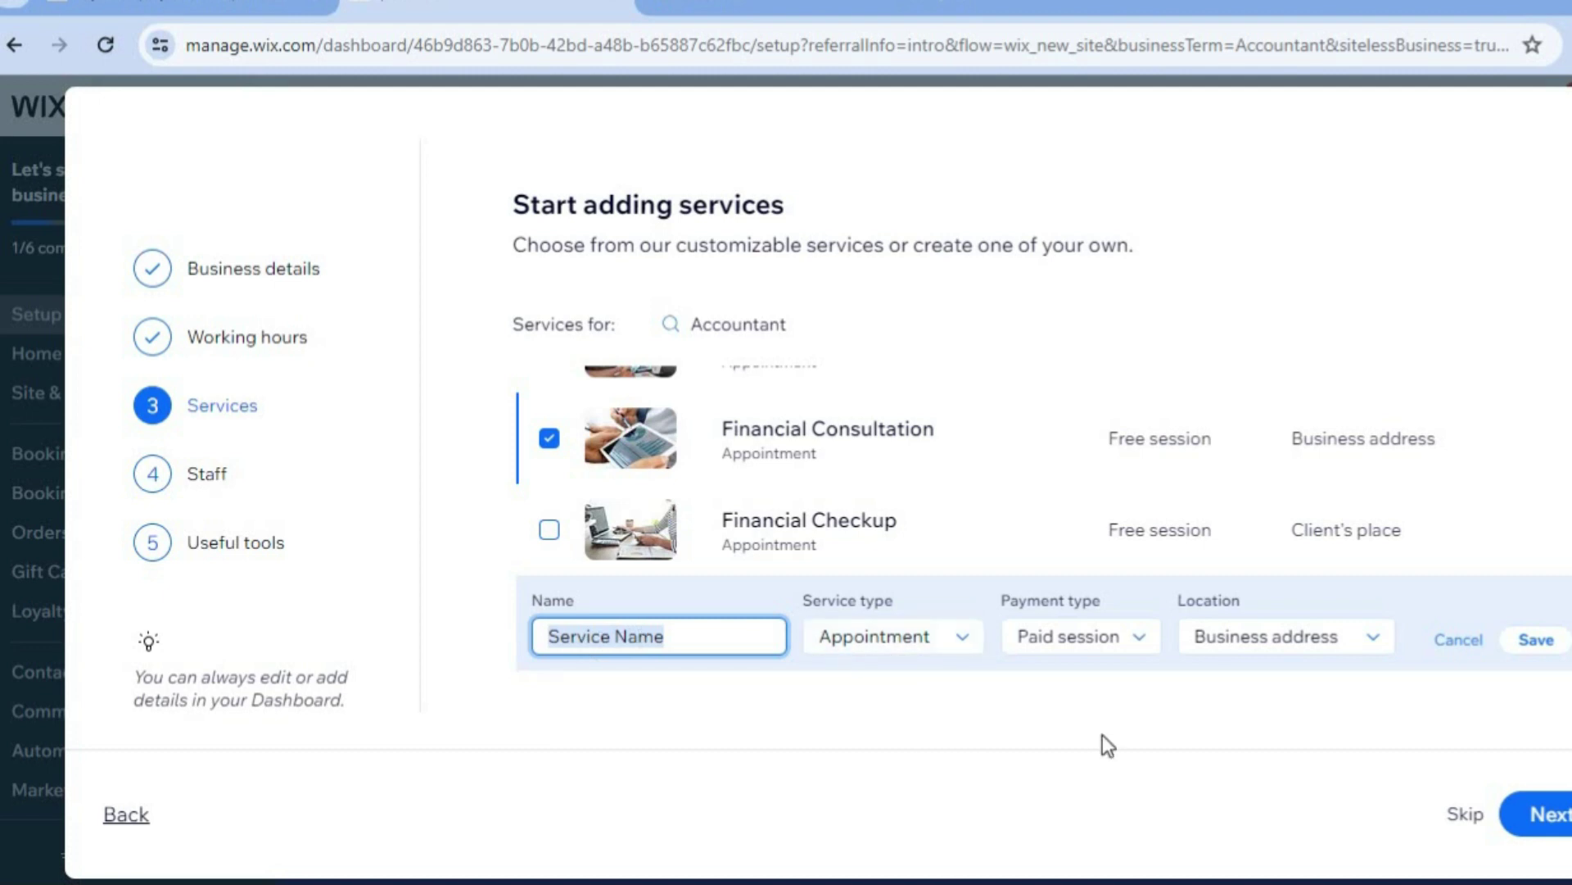
{"action": "left_click", "coordinate": [1454, 647]}
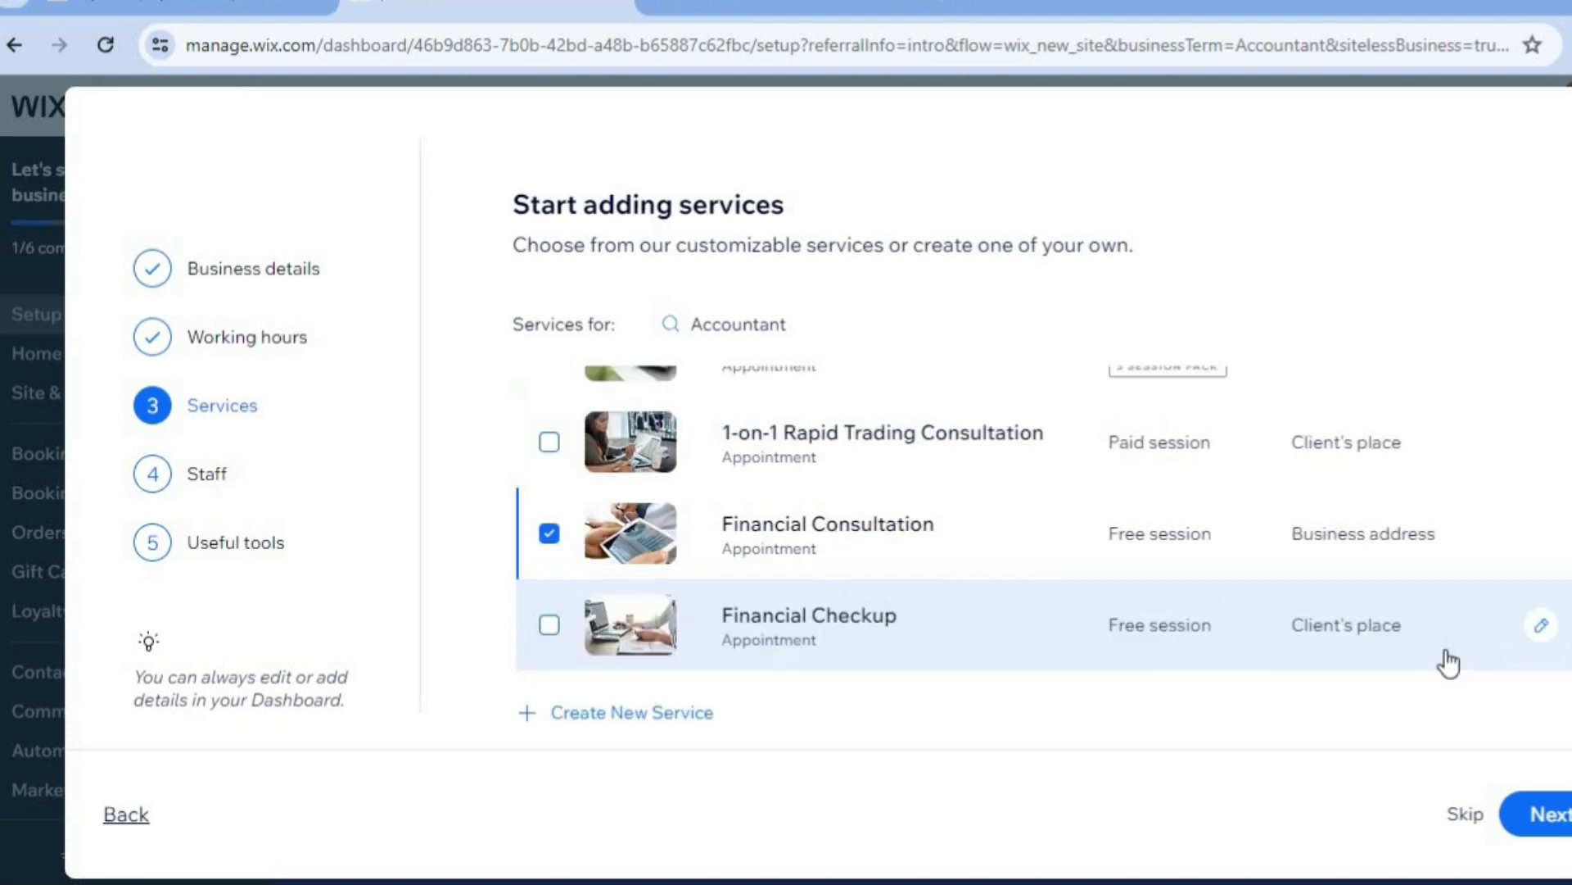
{"action": "left_click", "coordinate": [1564, 811]}
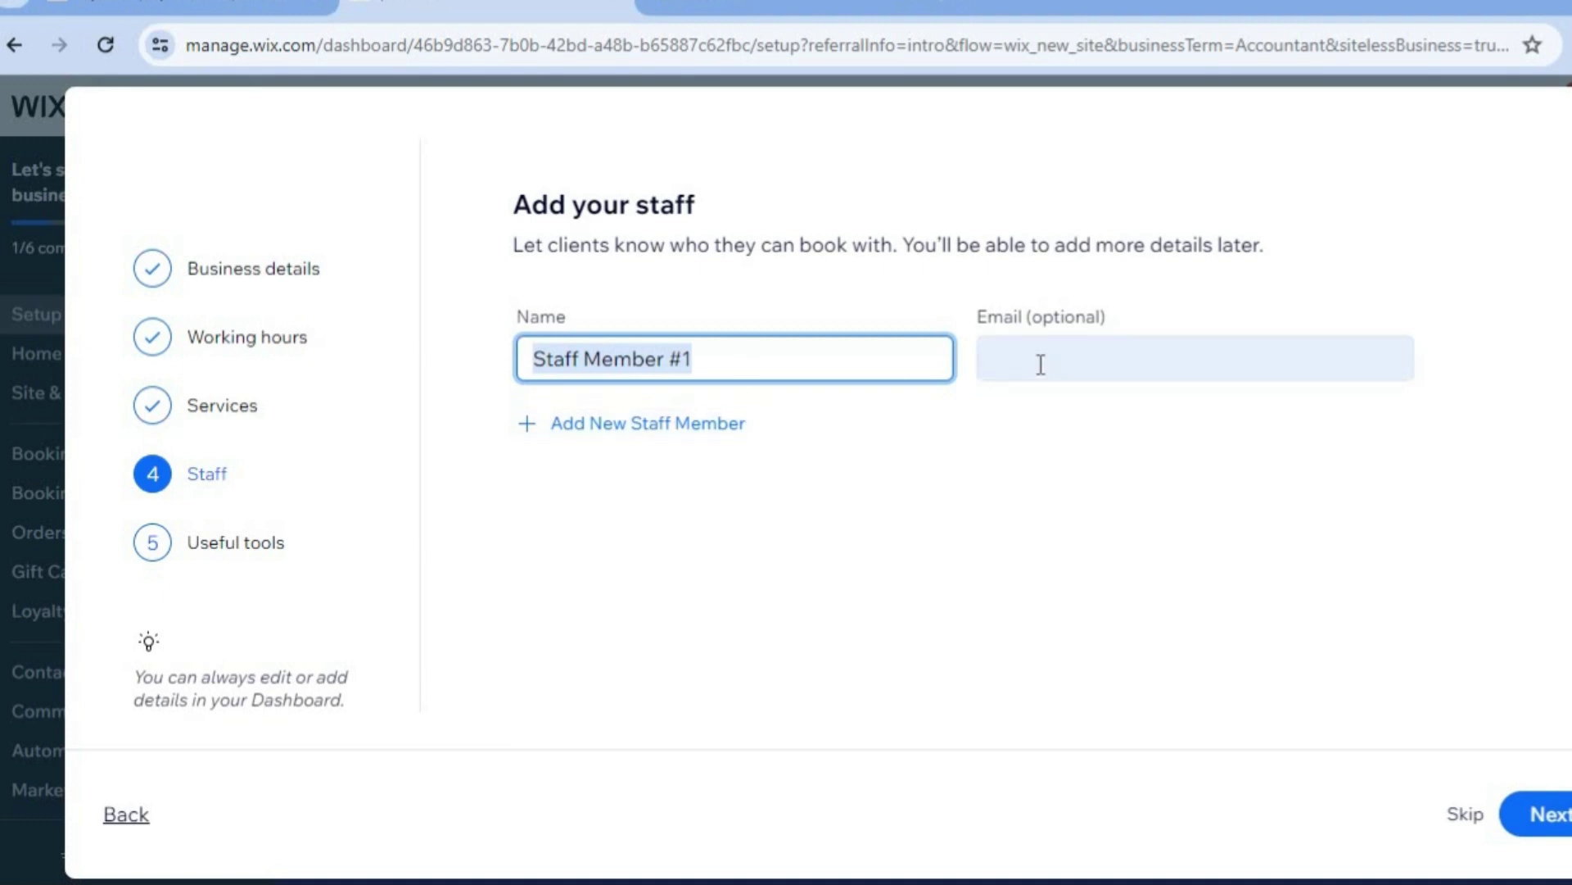
Keep the default staff member and finish the business setup with online payments and virtual sessions selected, continuing to the dashboard
{"action": "left_click", "coordinate": [1520, 811]}
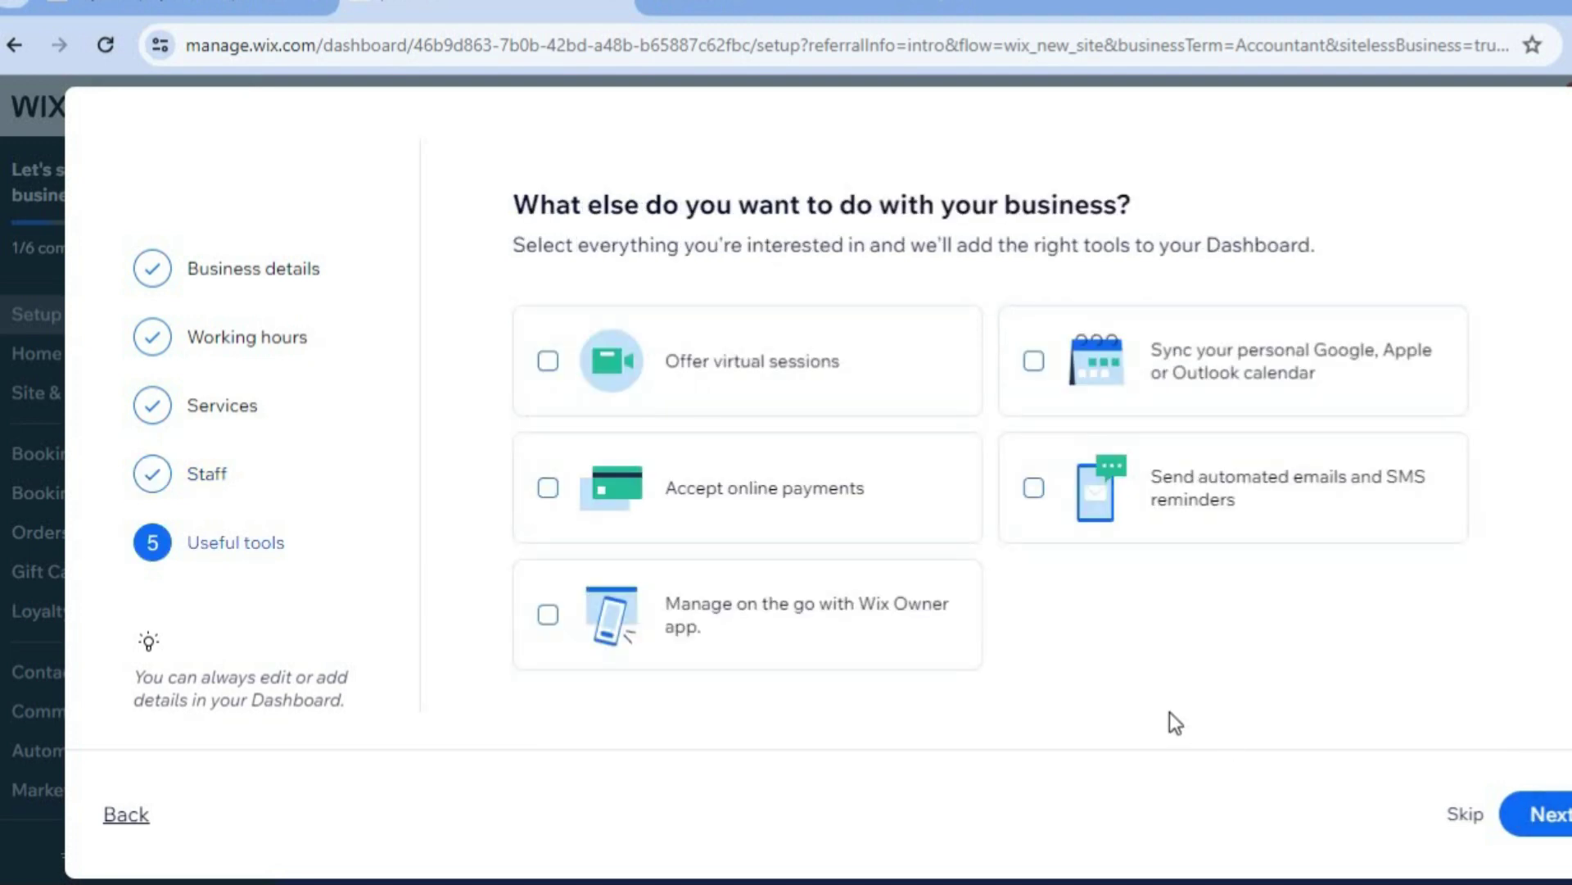
{"action": "left_click", "coordinate": [550, 491]}
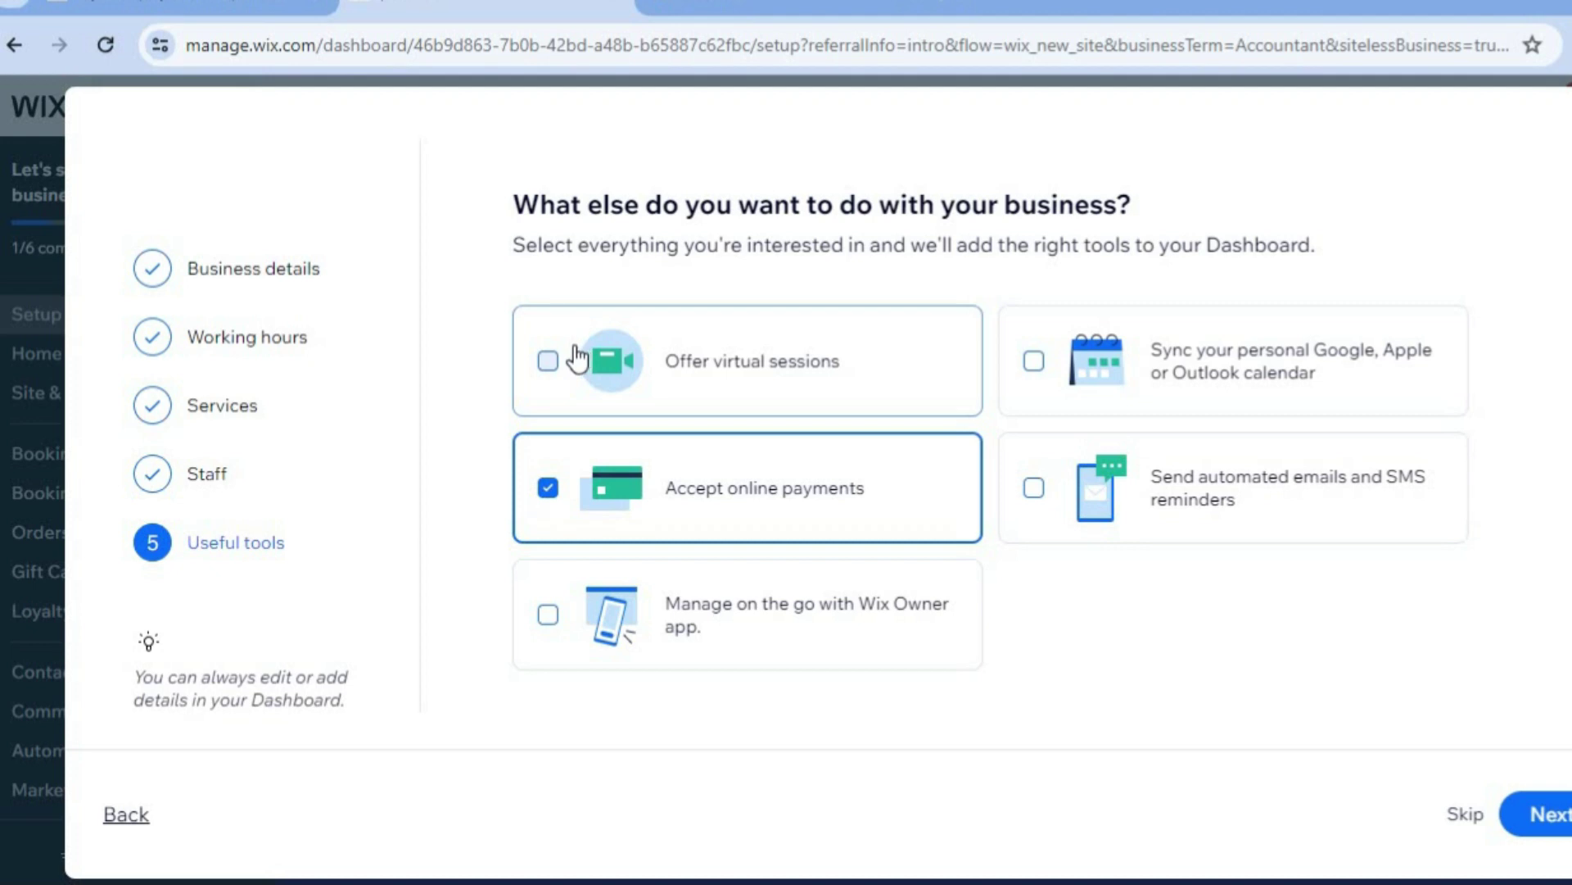
{"action": "left_click", "coordinate": [549, 366]}
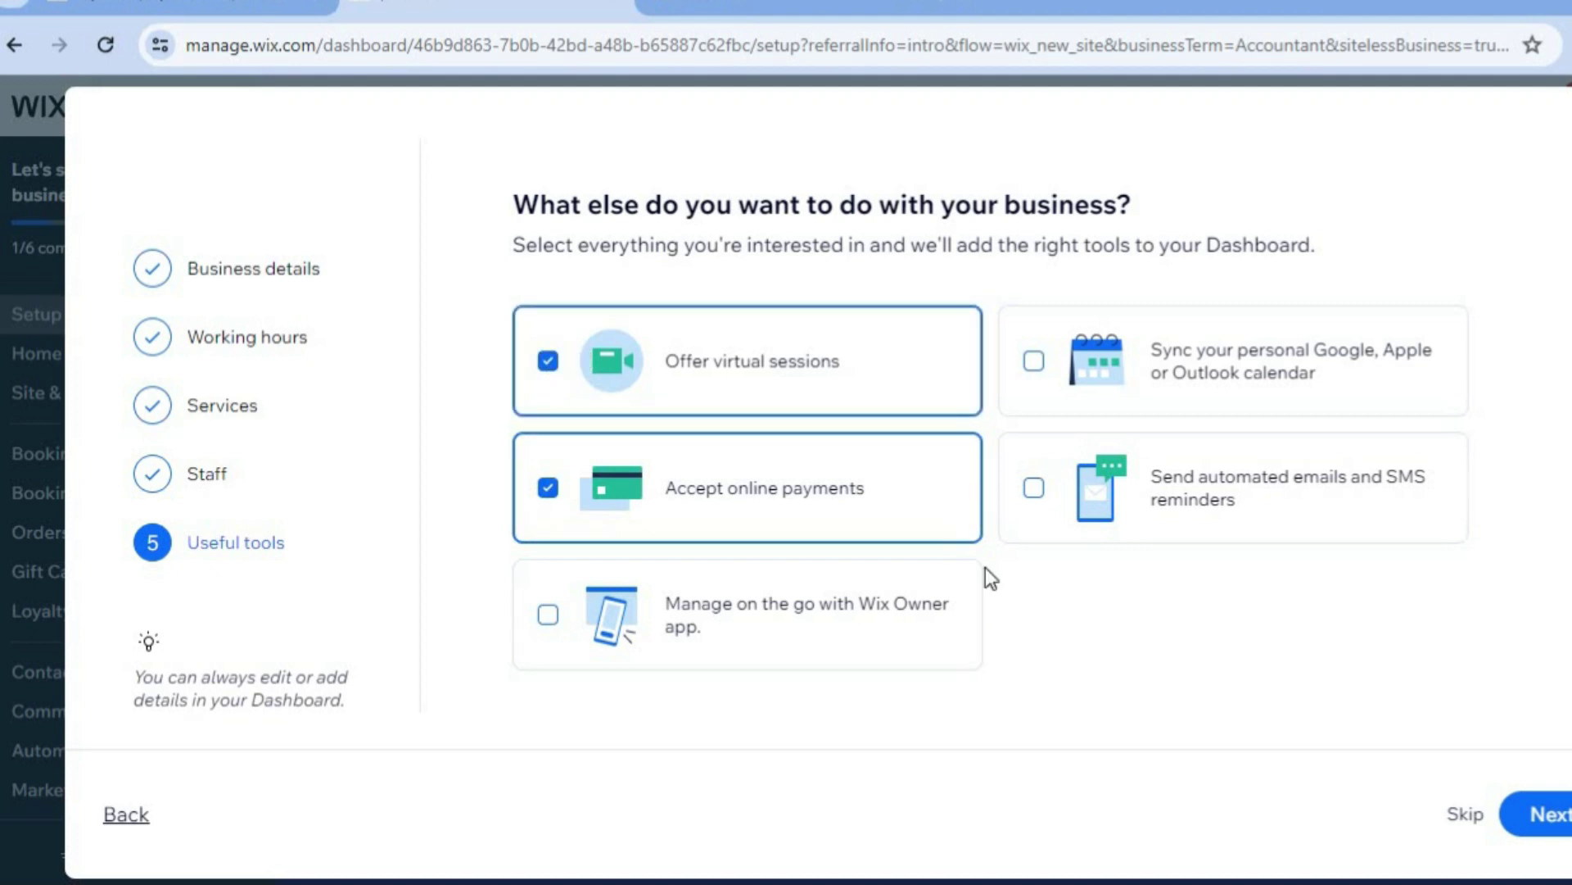
{"action": "left_click", "coordinate": [1537, 815]}
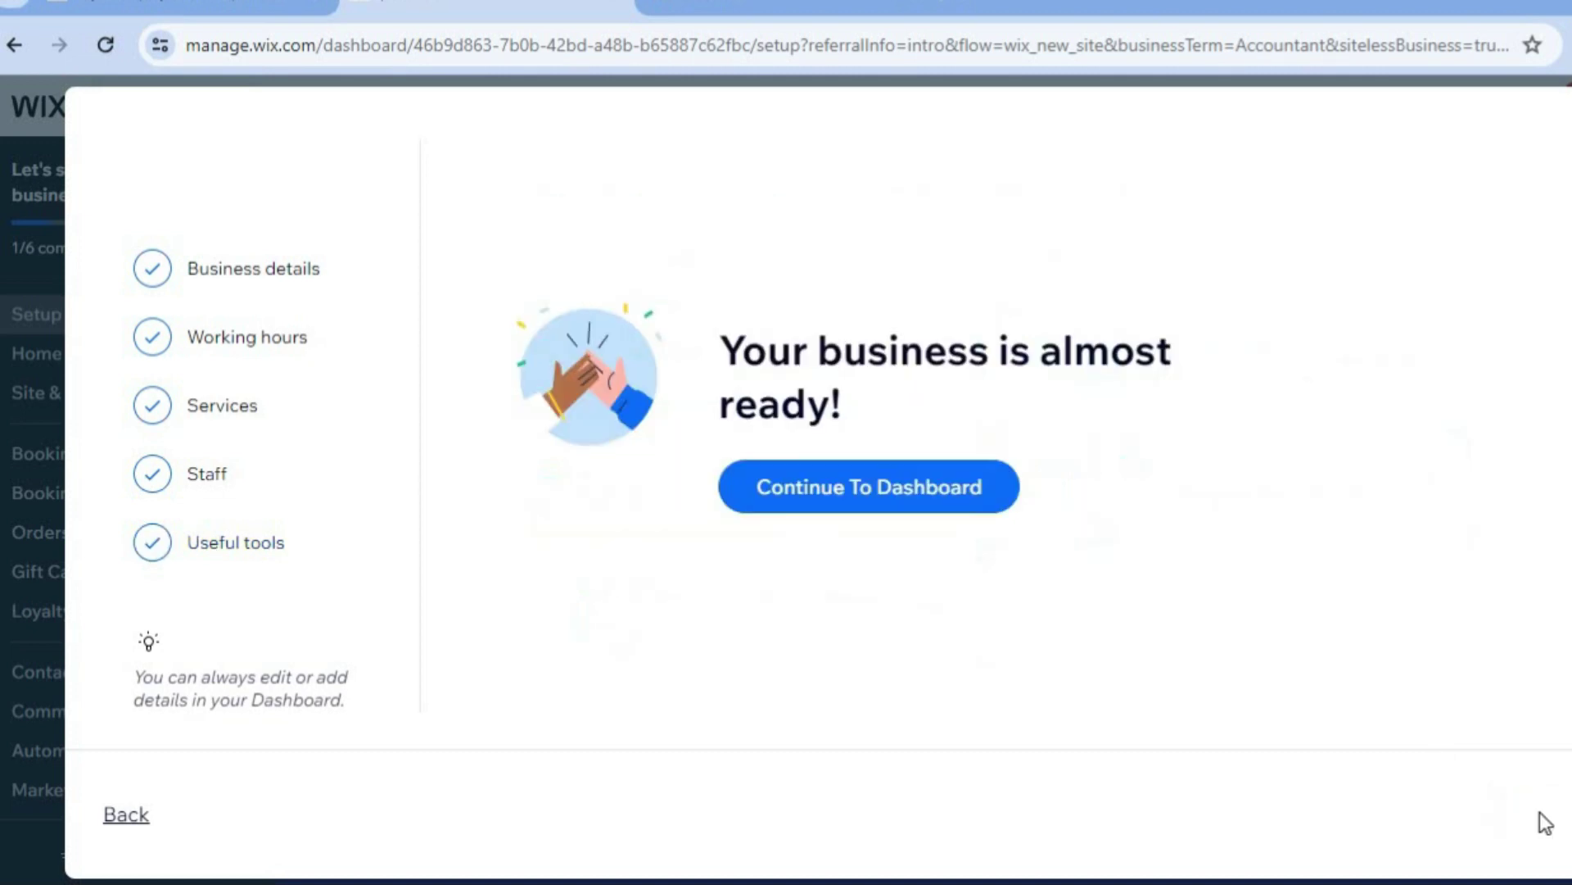
{"action": "left_click", "coordinate": [908, 493]}
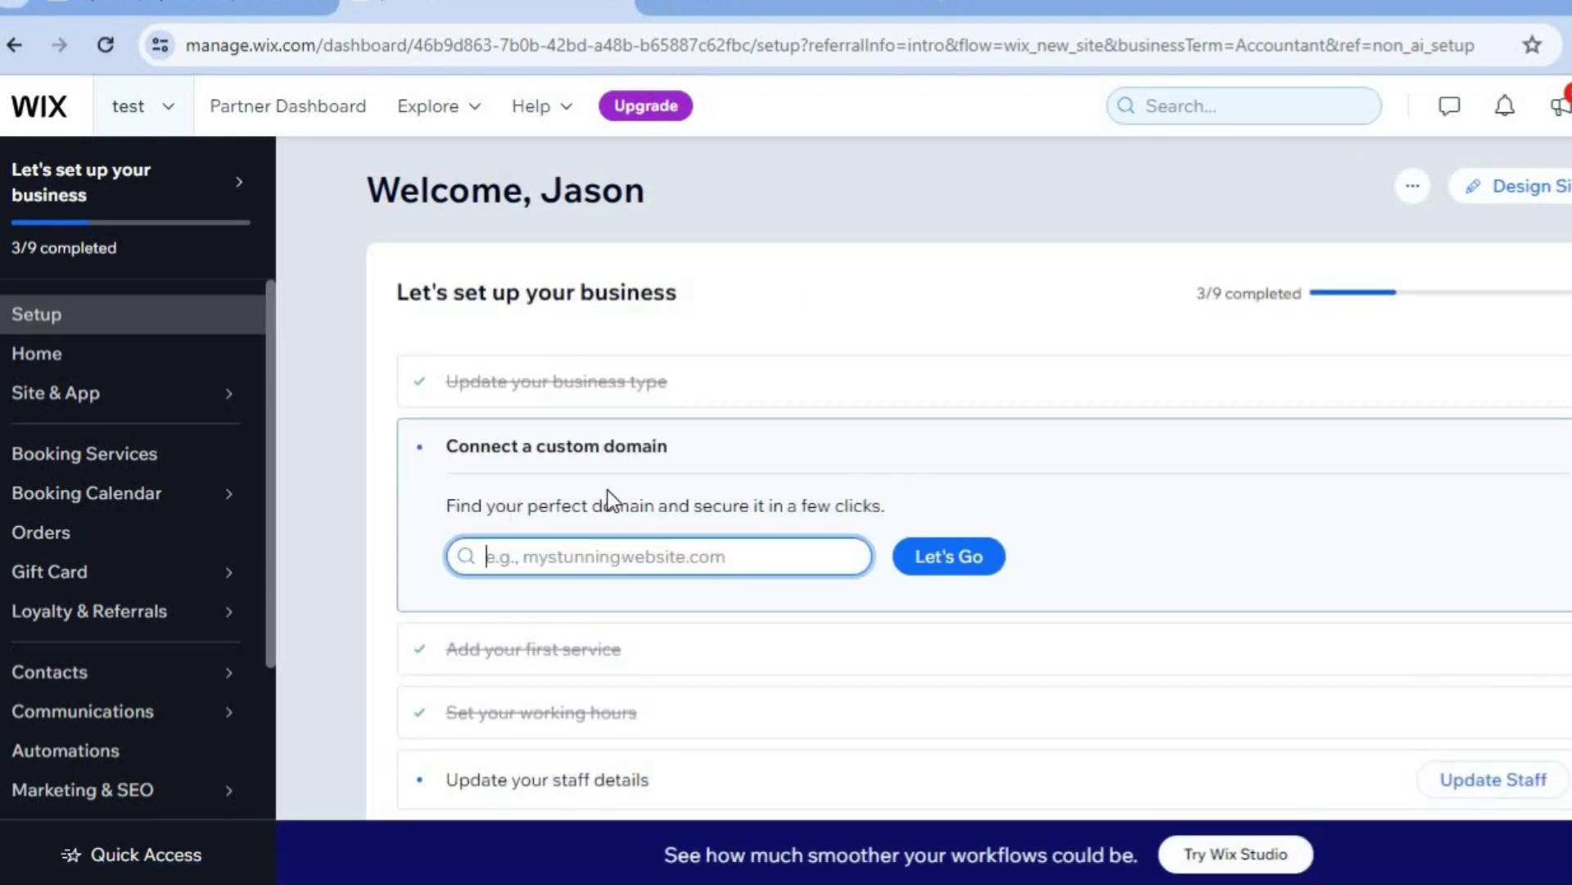
Open the Tax Preparation service from the booking services list for editing
{"action": "left_click", "coordinate": [187, 475]}
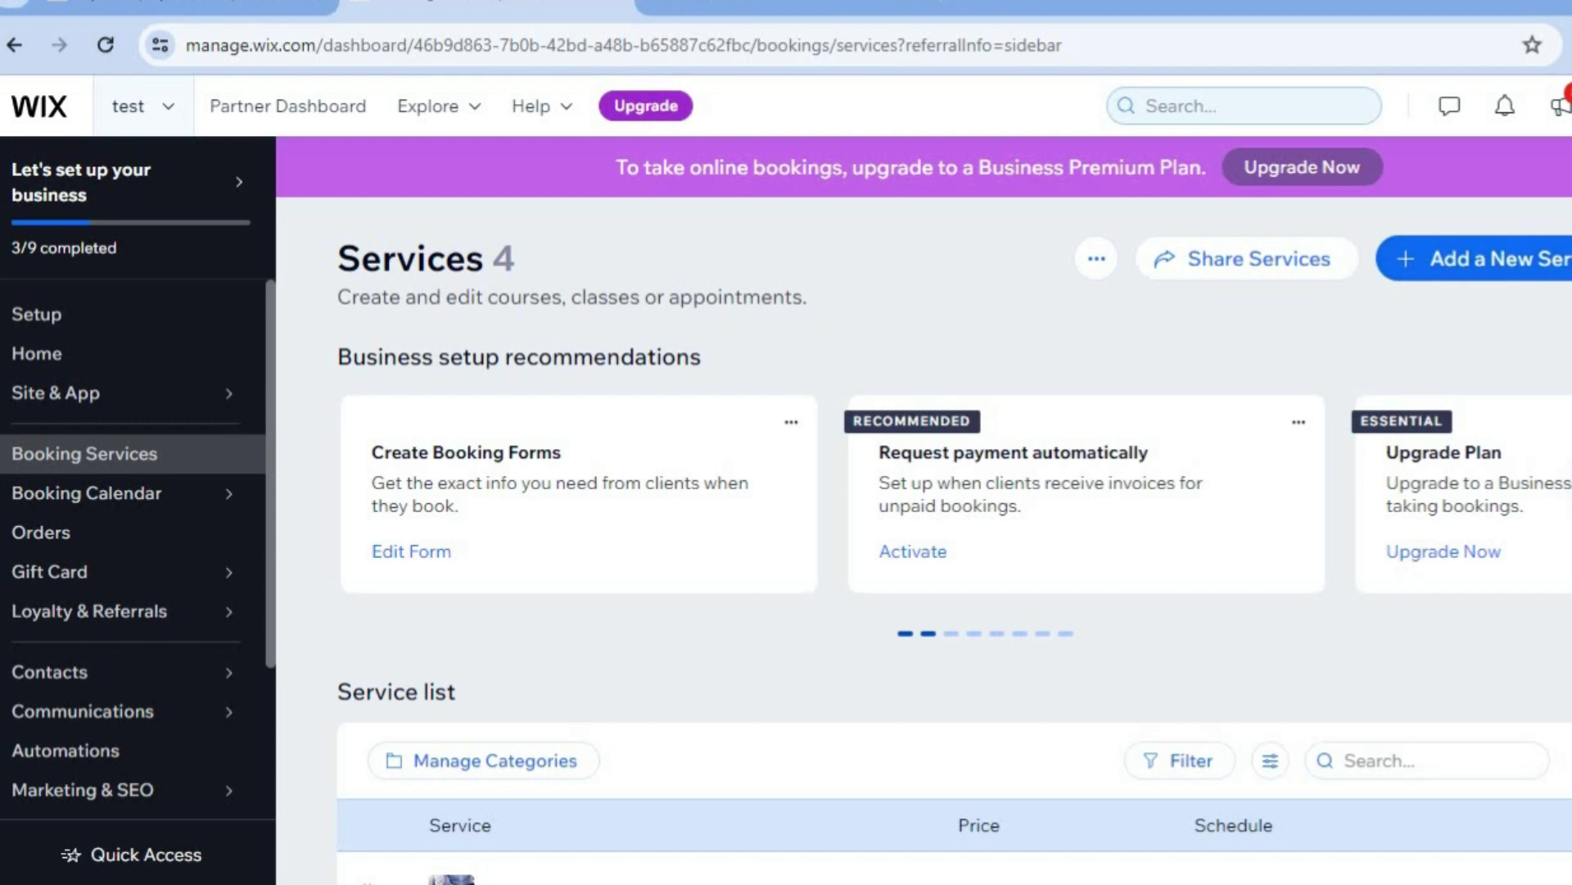
{"action": "scroll", "coordinate": [858, 490], "scroll_direction": "down", "scroll_amount": 5}
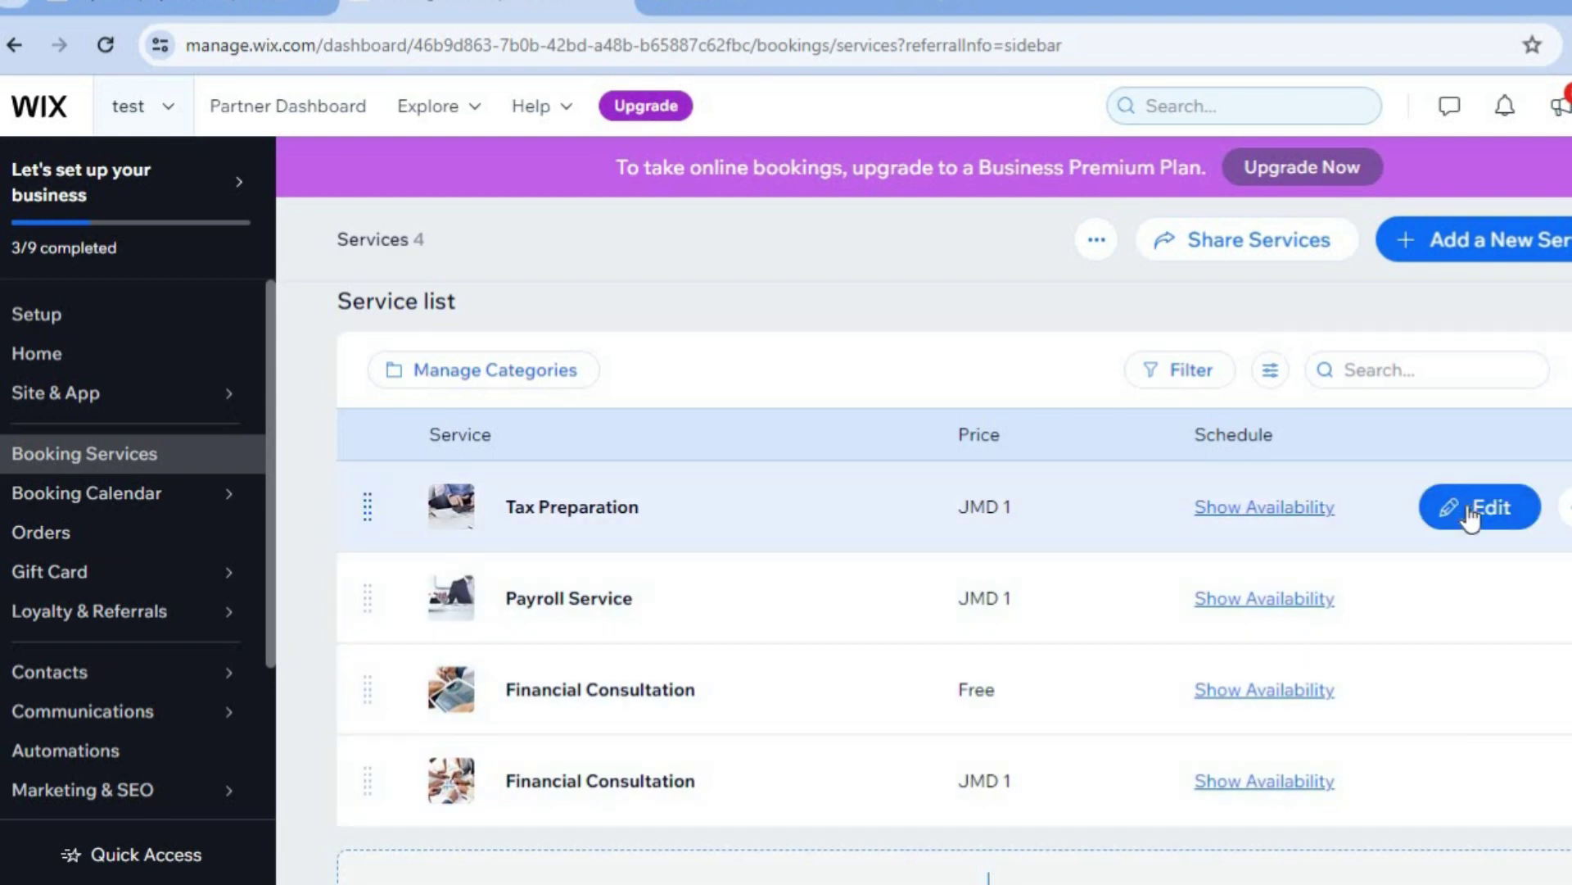
{"action": "left_click", "coordinate": [1469, 511]}
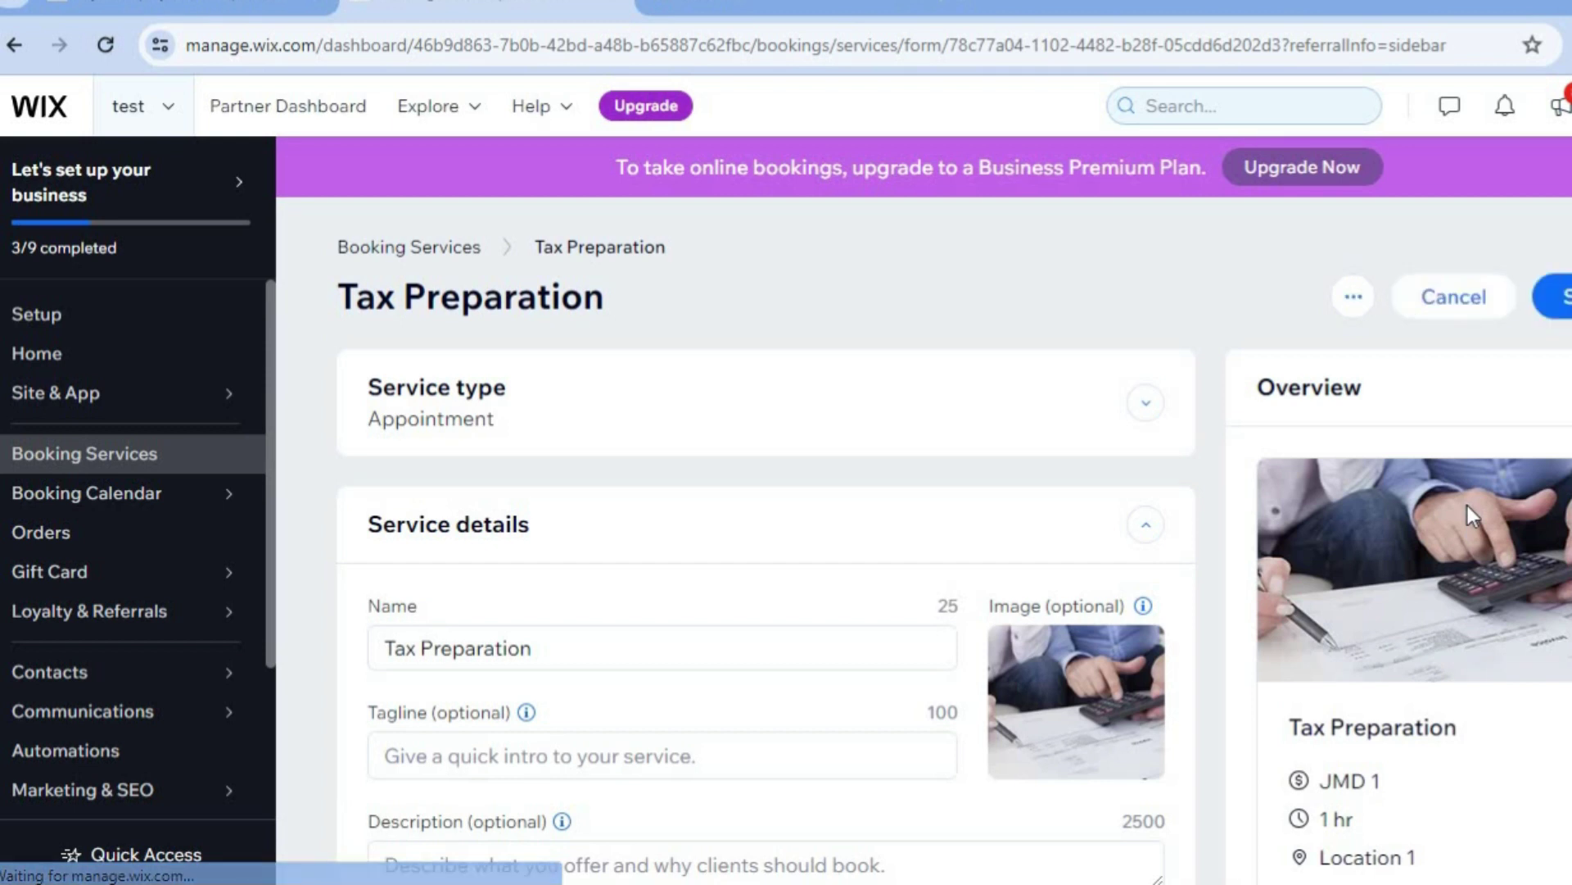
Set the Tax Preparation service's fixed price per session to J$200, save the service and dismiss the upgrade offer
{"action": "mouse_move", "coordinate": [1087, 665]}
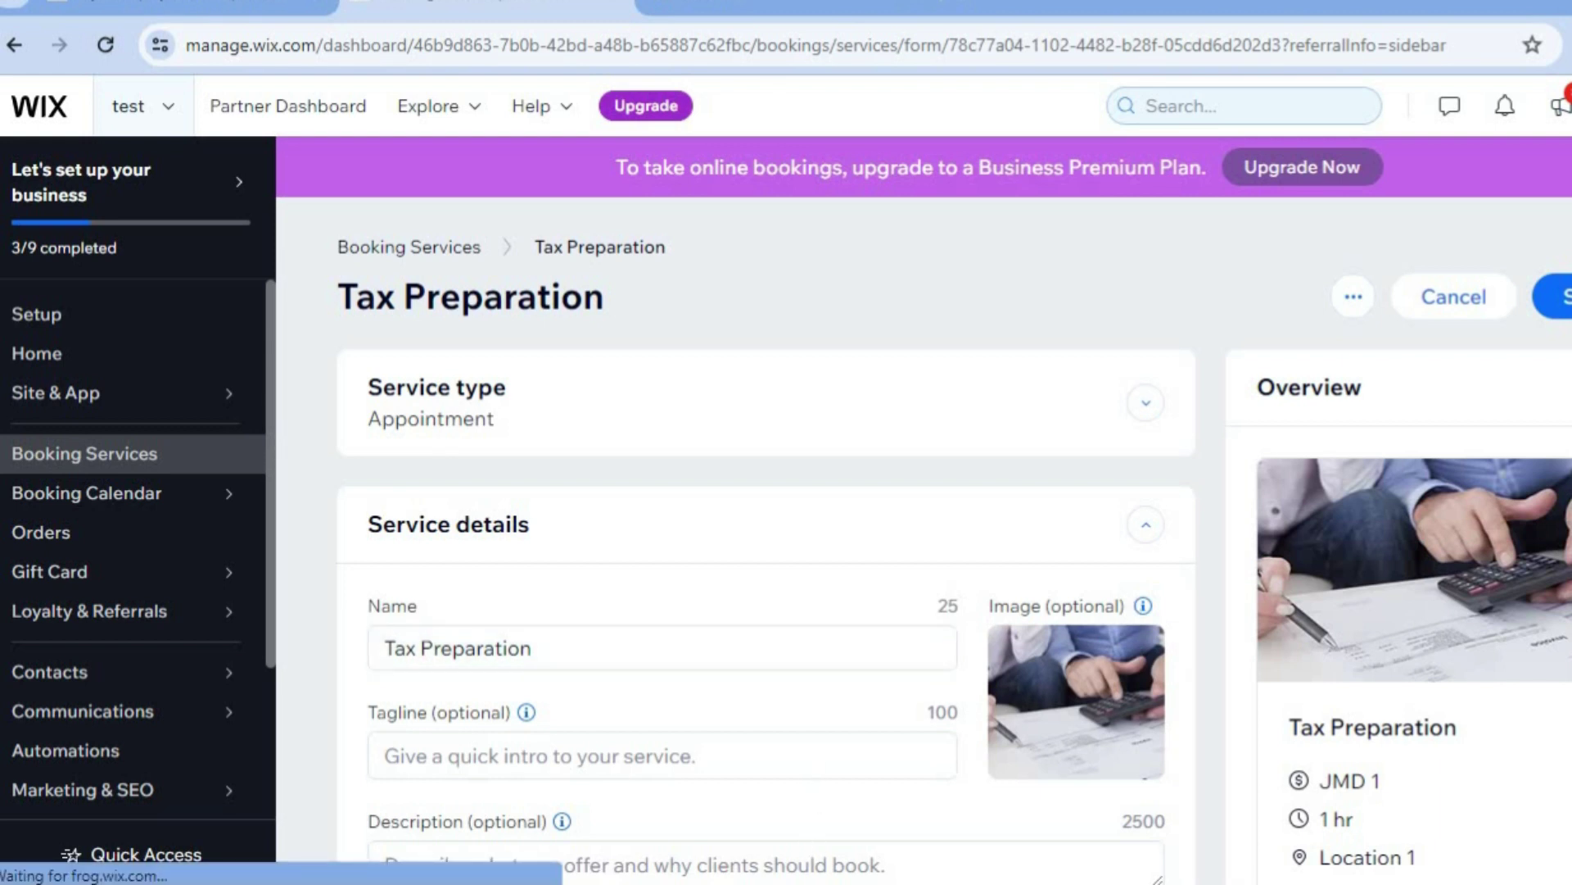
{"action": "scroll", "coordinate": [765, 533], "scroll_direction": "down", "scroll_amount": 4}
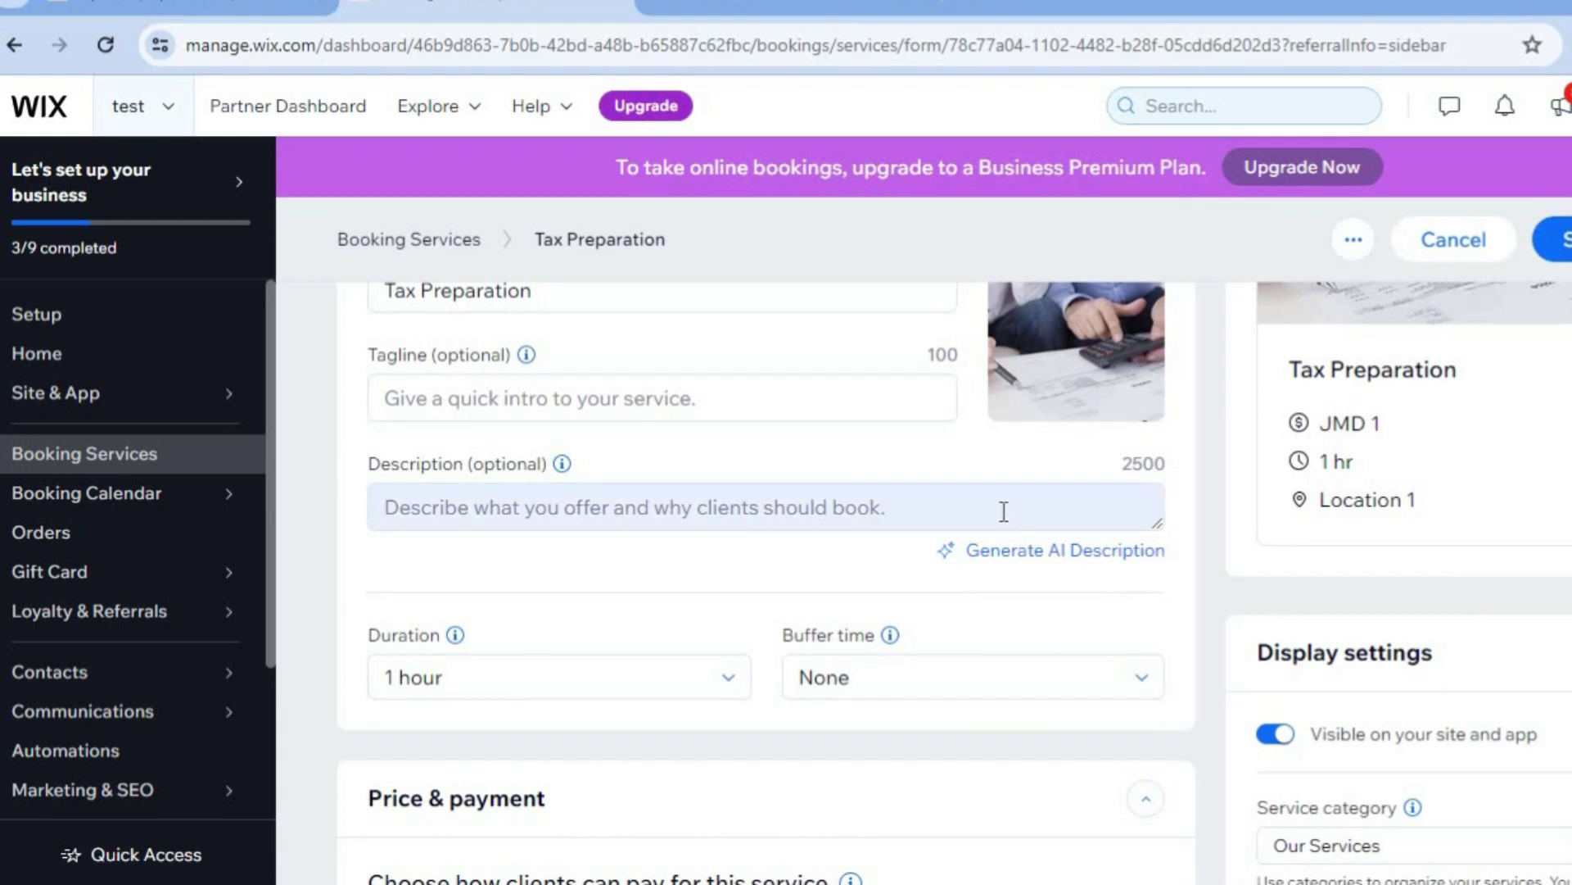
{"action": "left_click", "coordinate": [692, 702]}
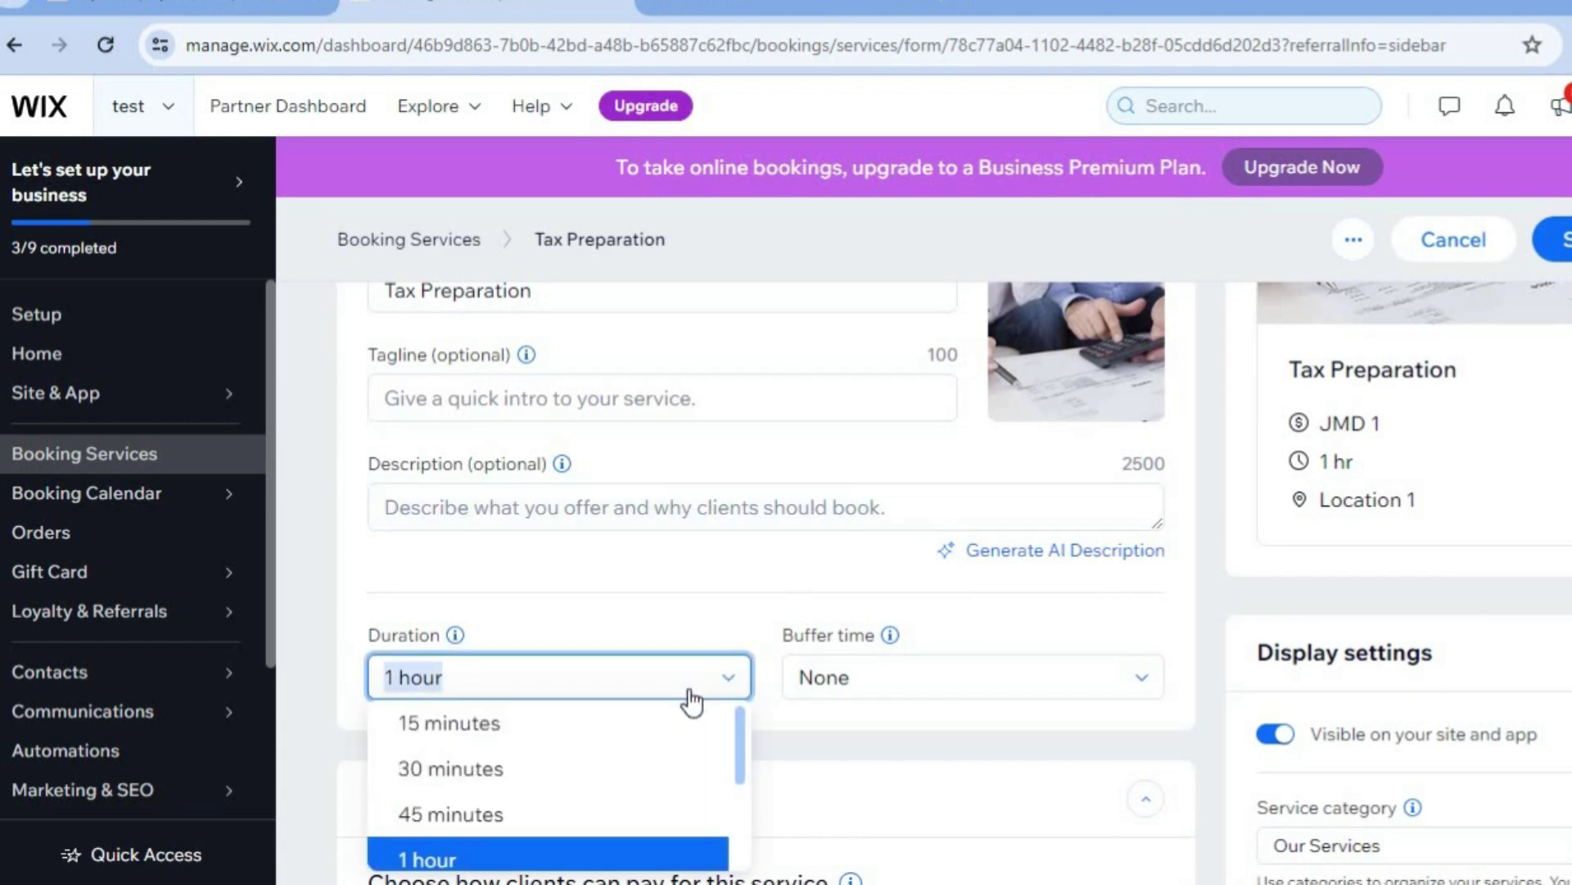
{"action": "left_click", "coordinate": [996, 735]}
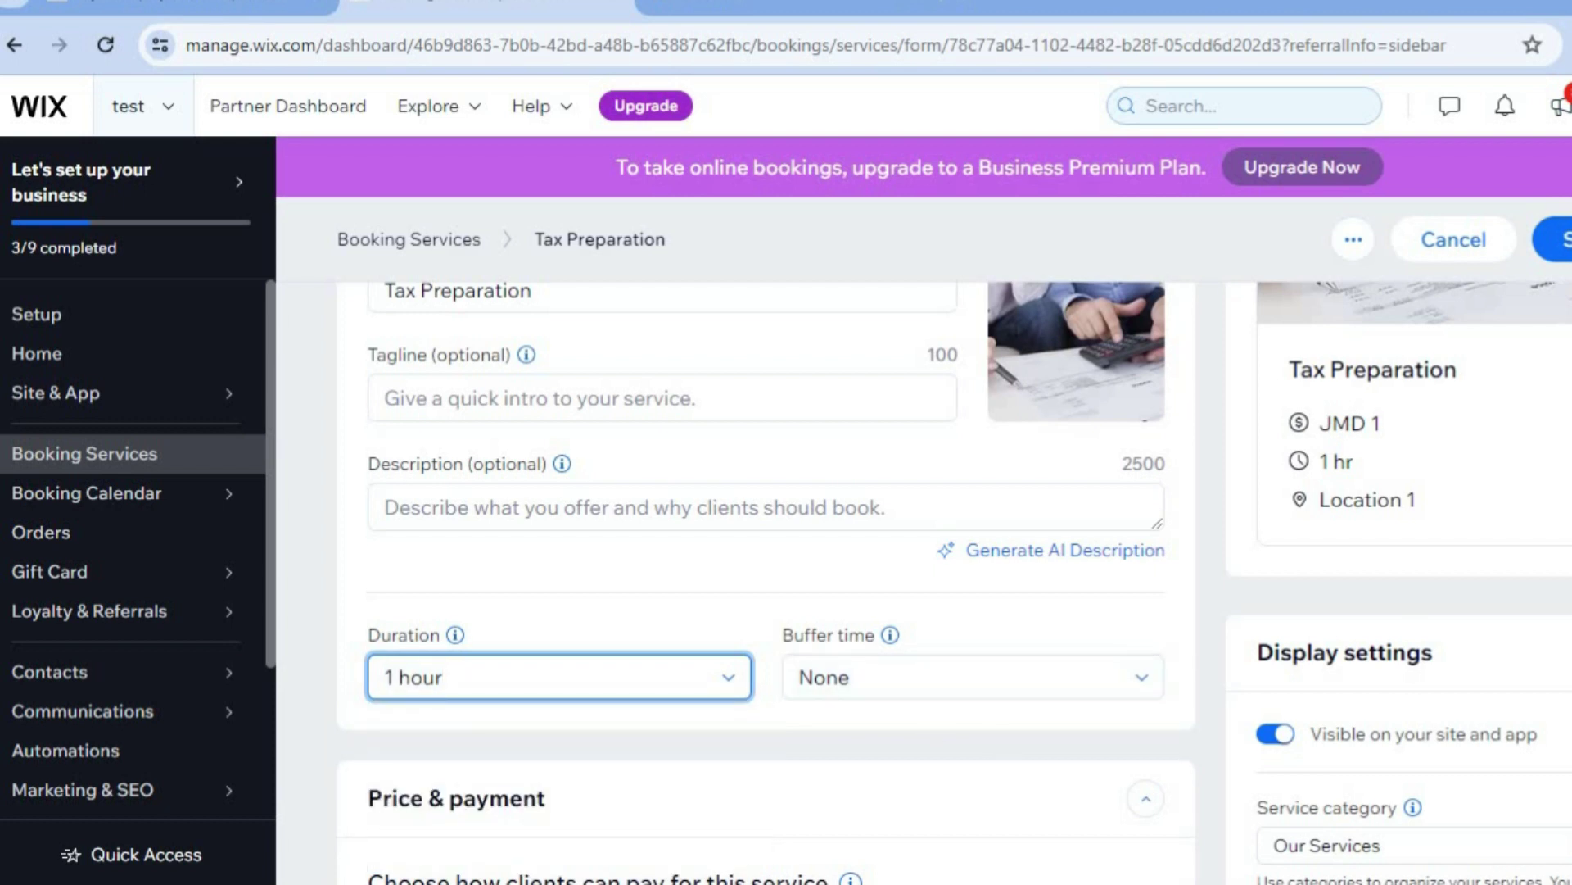
{"action": "scroll", "coordinate": [766, 573], "scroll_direction": "down", "scroll_amount": 5}
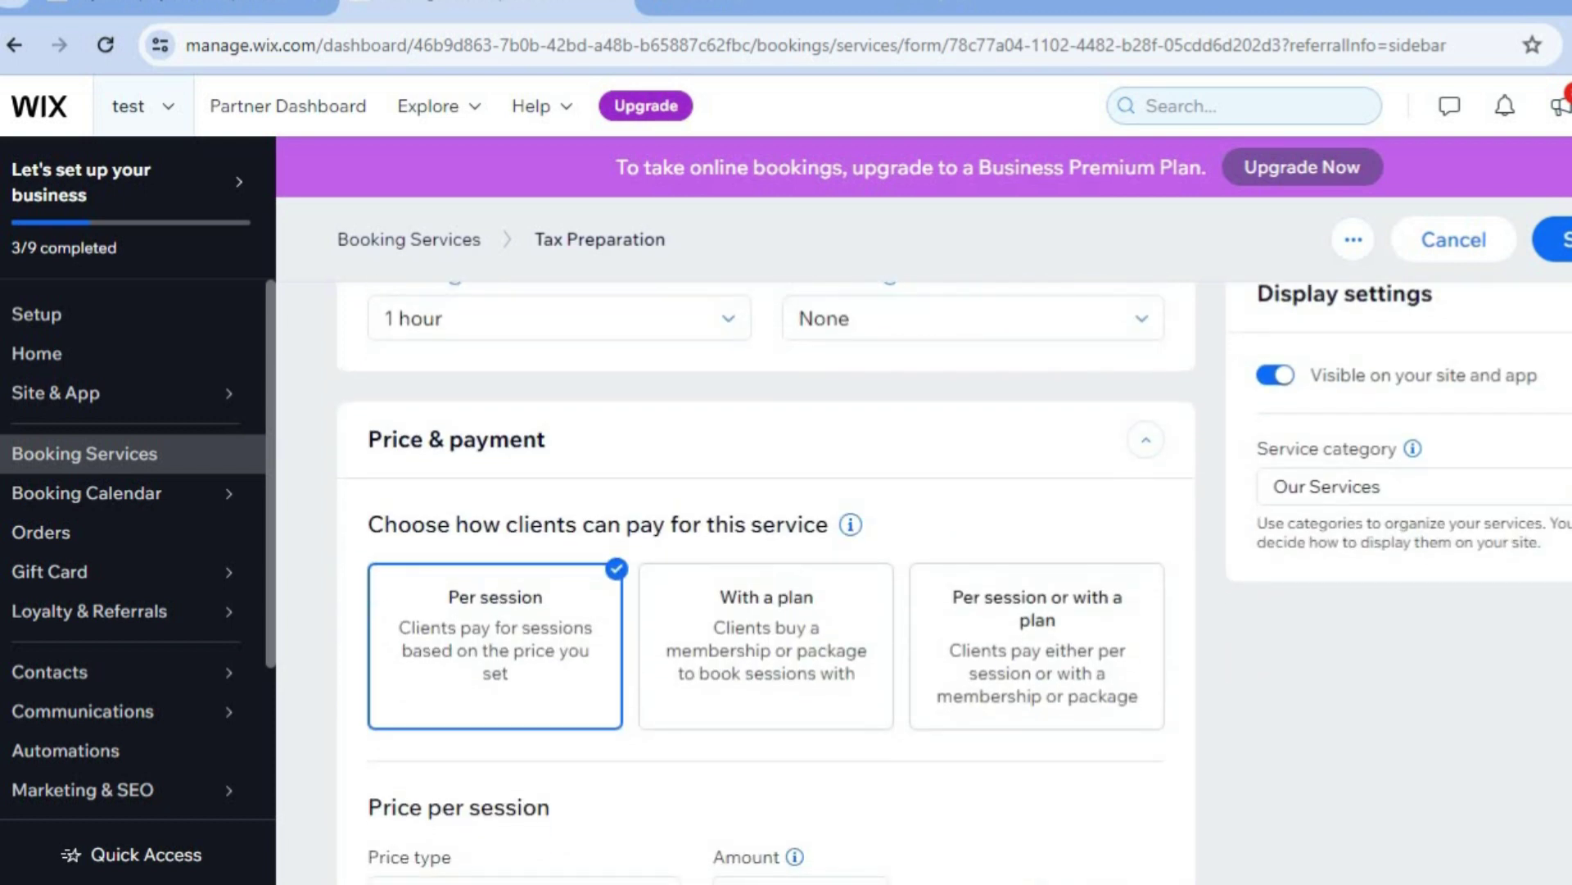
{"action": "scroll", "coordinate": [1019, 483], "scroll_direction": "down", "scroll_amount": 2}
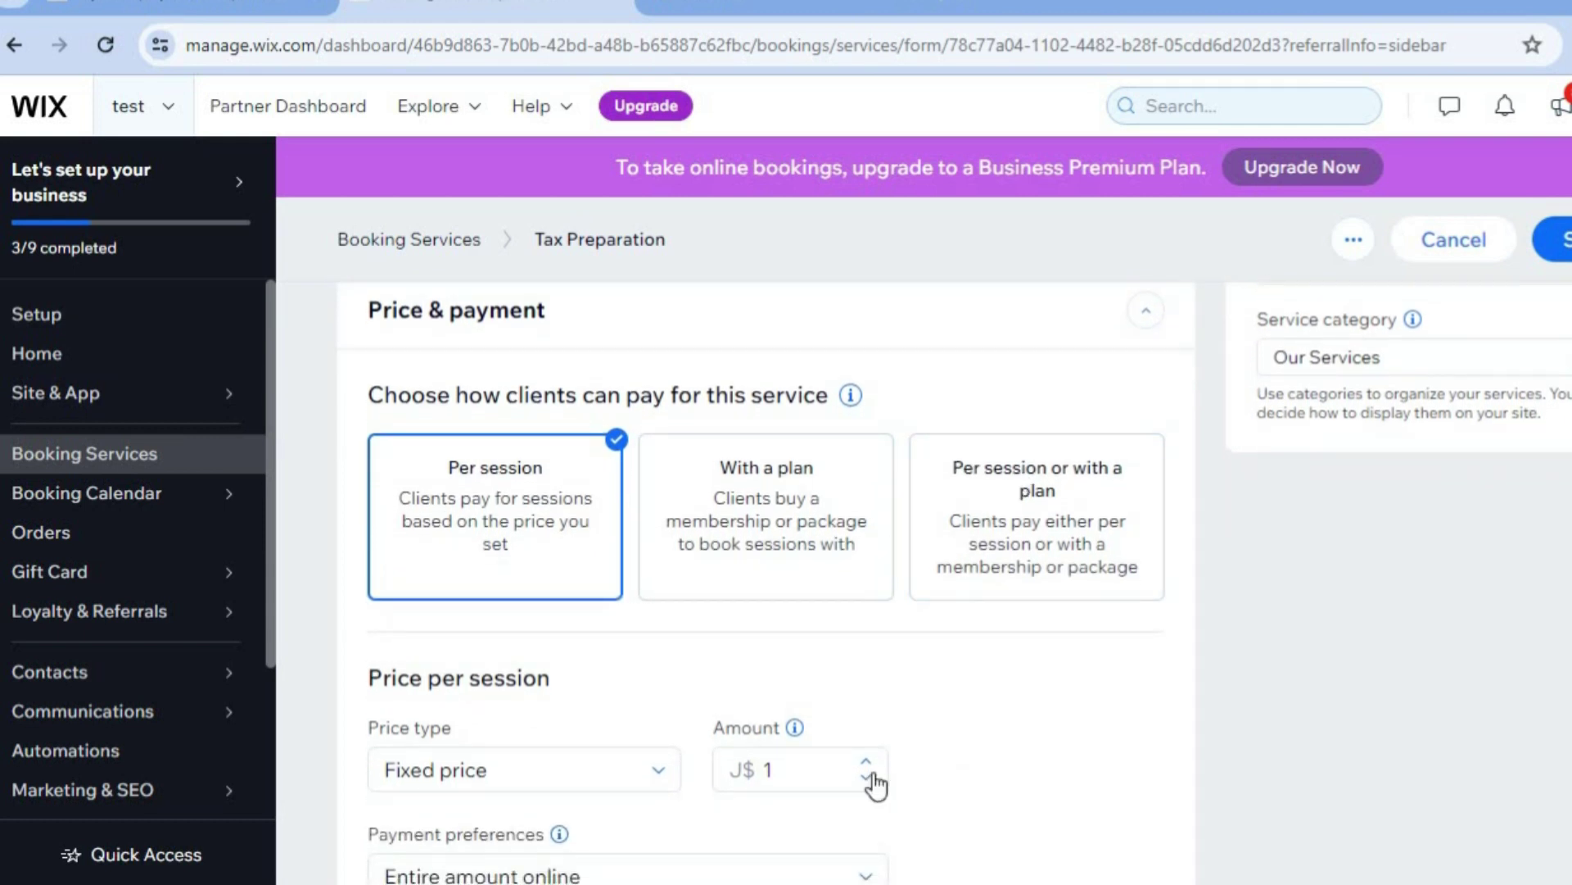
{"action": "left_click", "coordinate": [789, 768]}
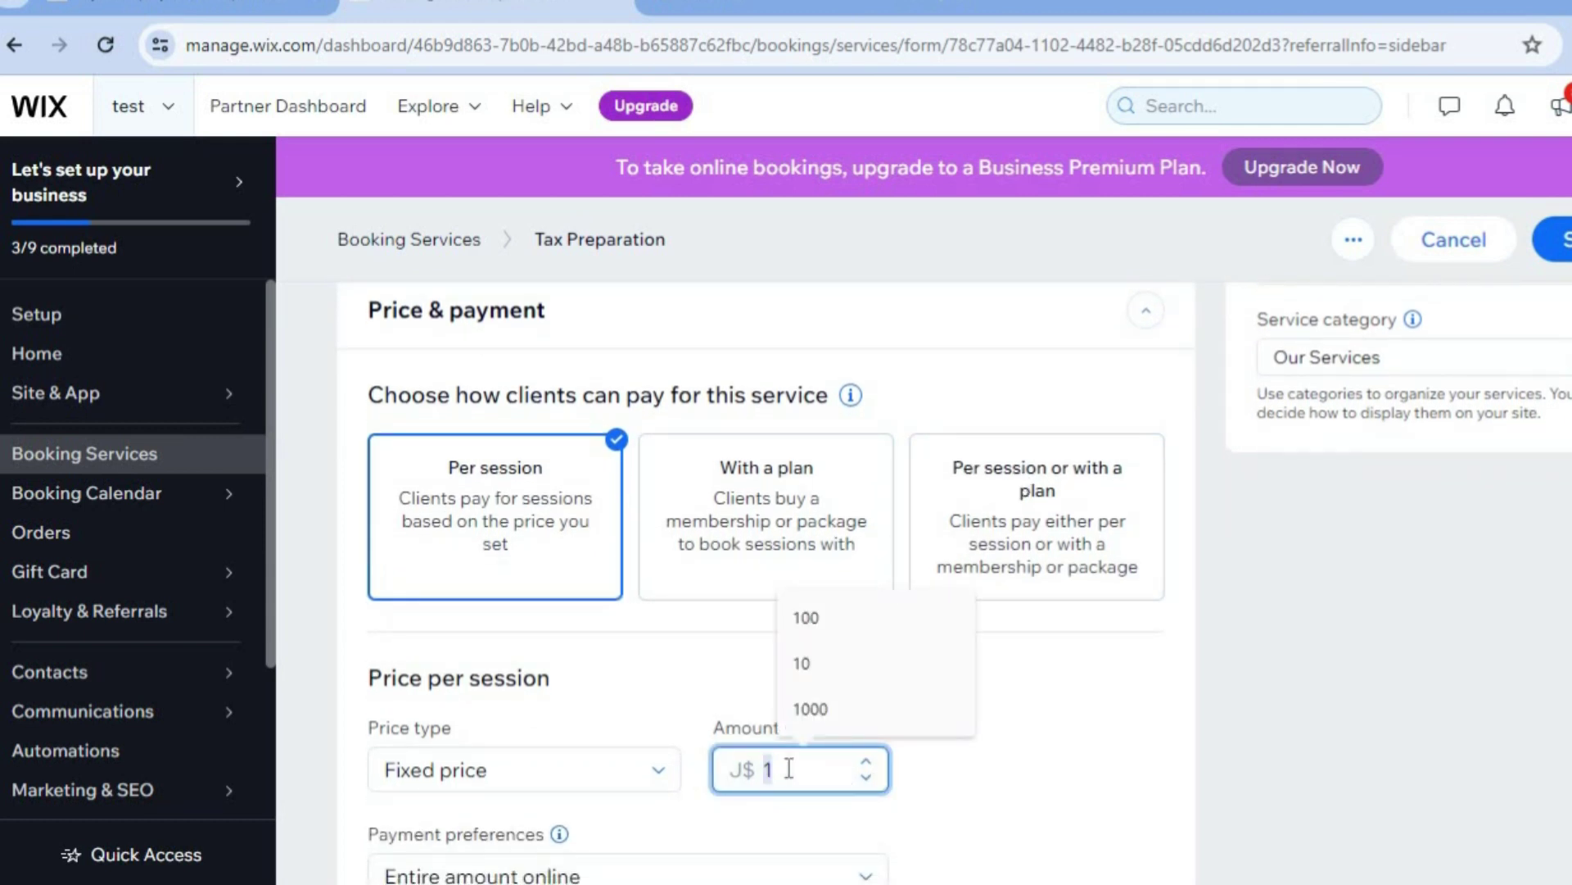
{"action": "type", "text": "200"}
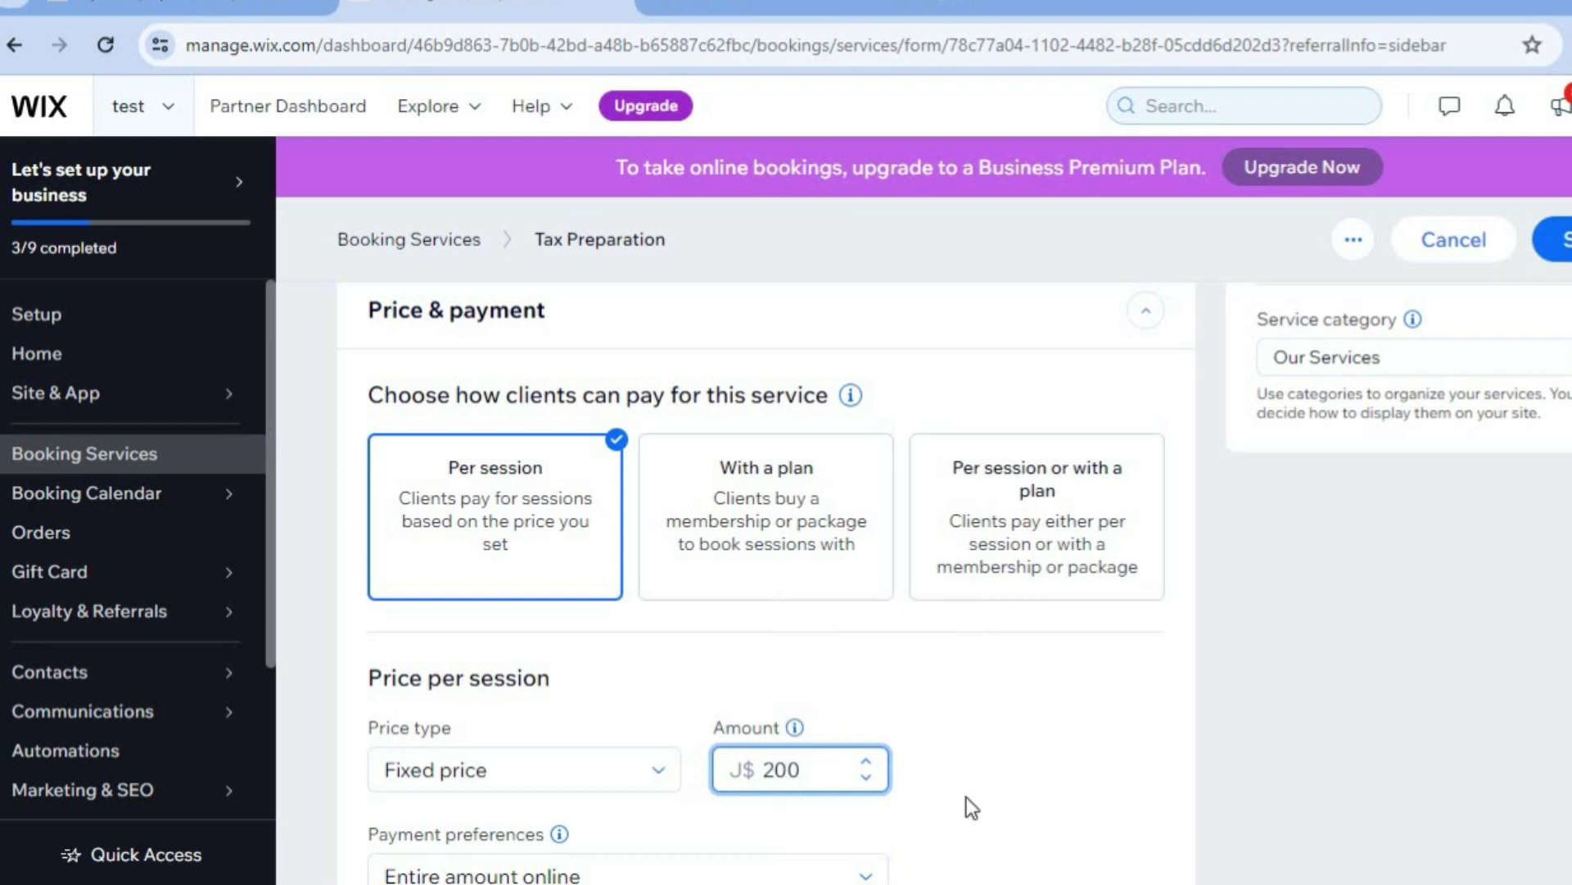
{"action": "left_click", "coordinate": [1031, 798]}
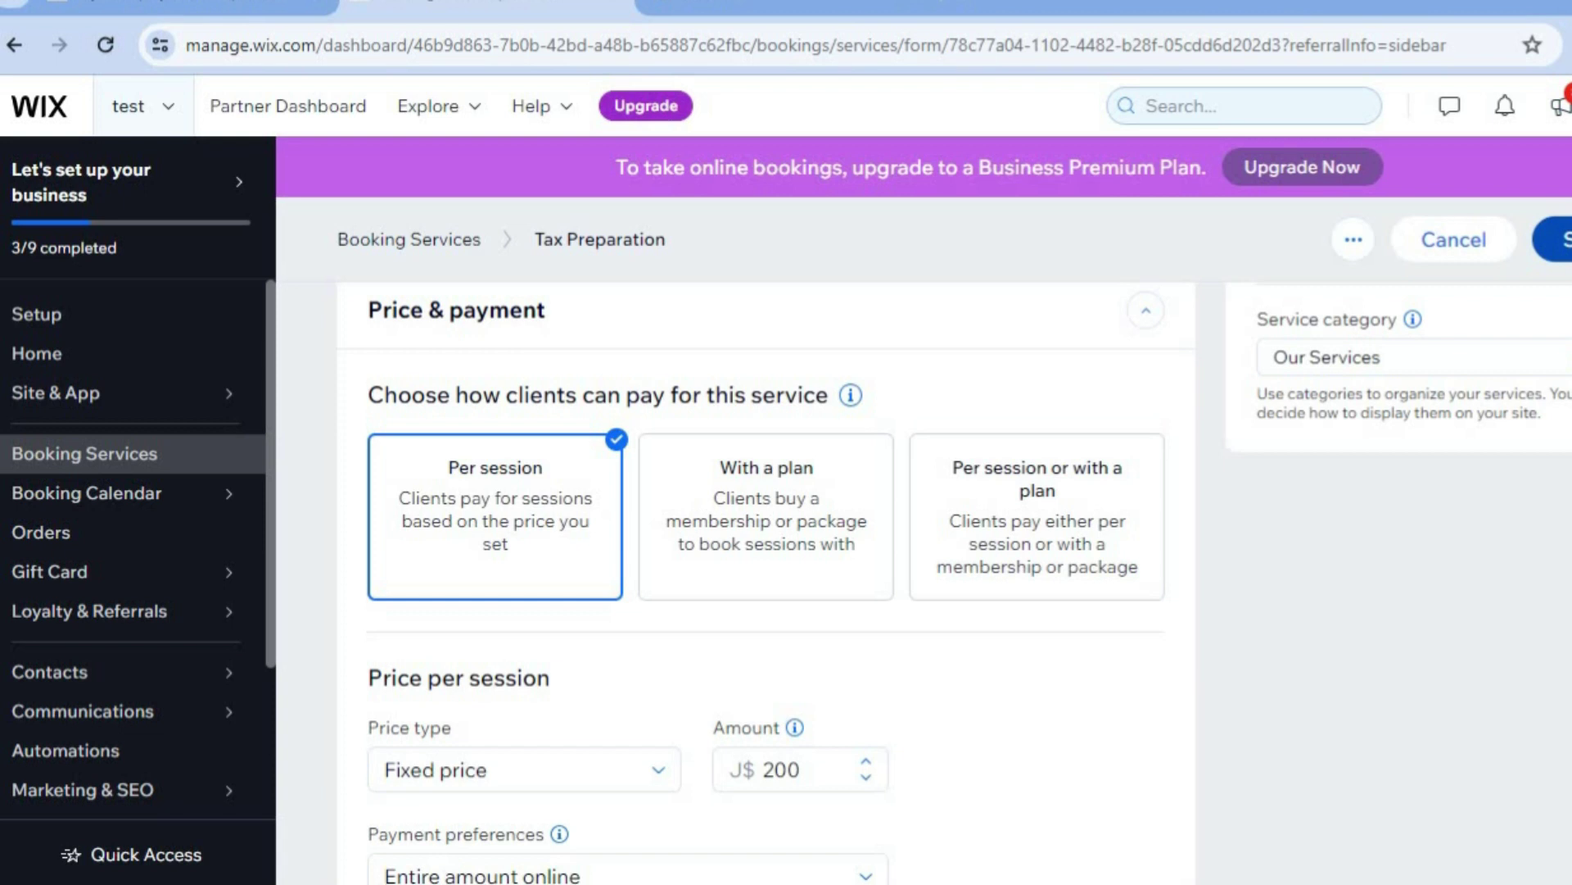
{"action": "left_click", "coordinate": [1556, 240]}
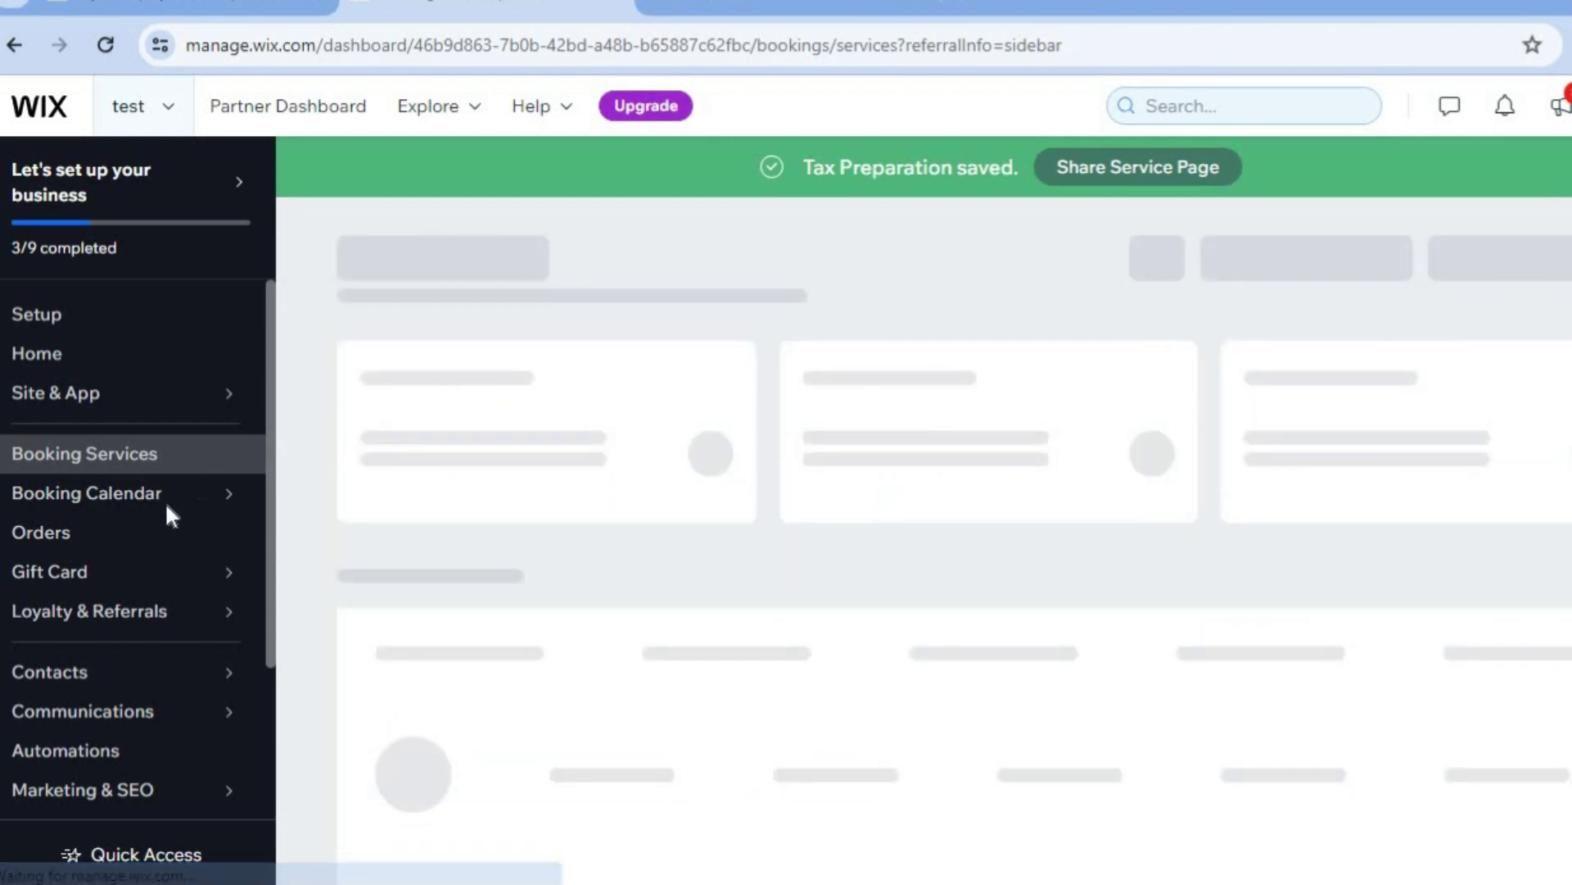
{"action": "mouse_move", "coordinate": [165, 496]}
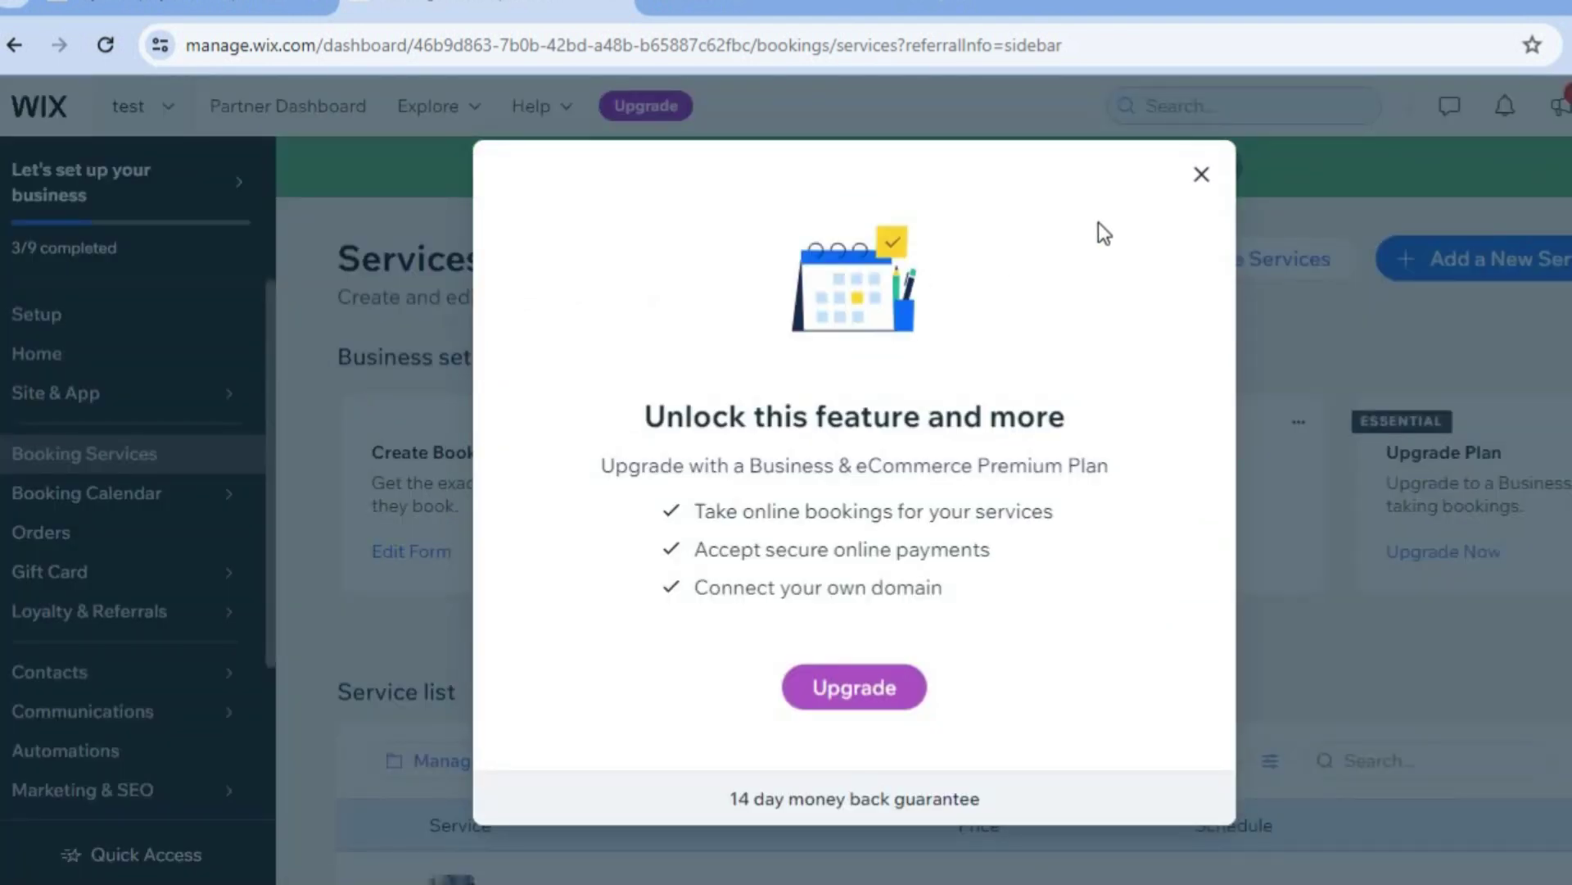
{"action": "left_click", "coordinate": [1202, 178]}
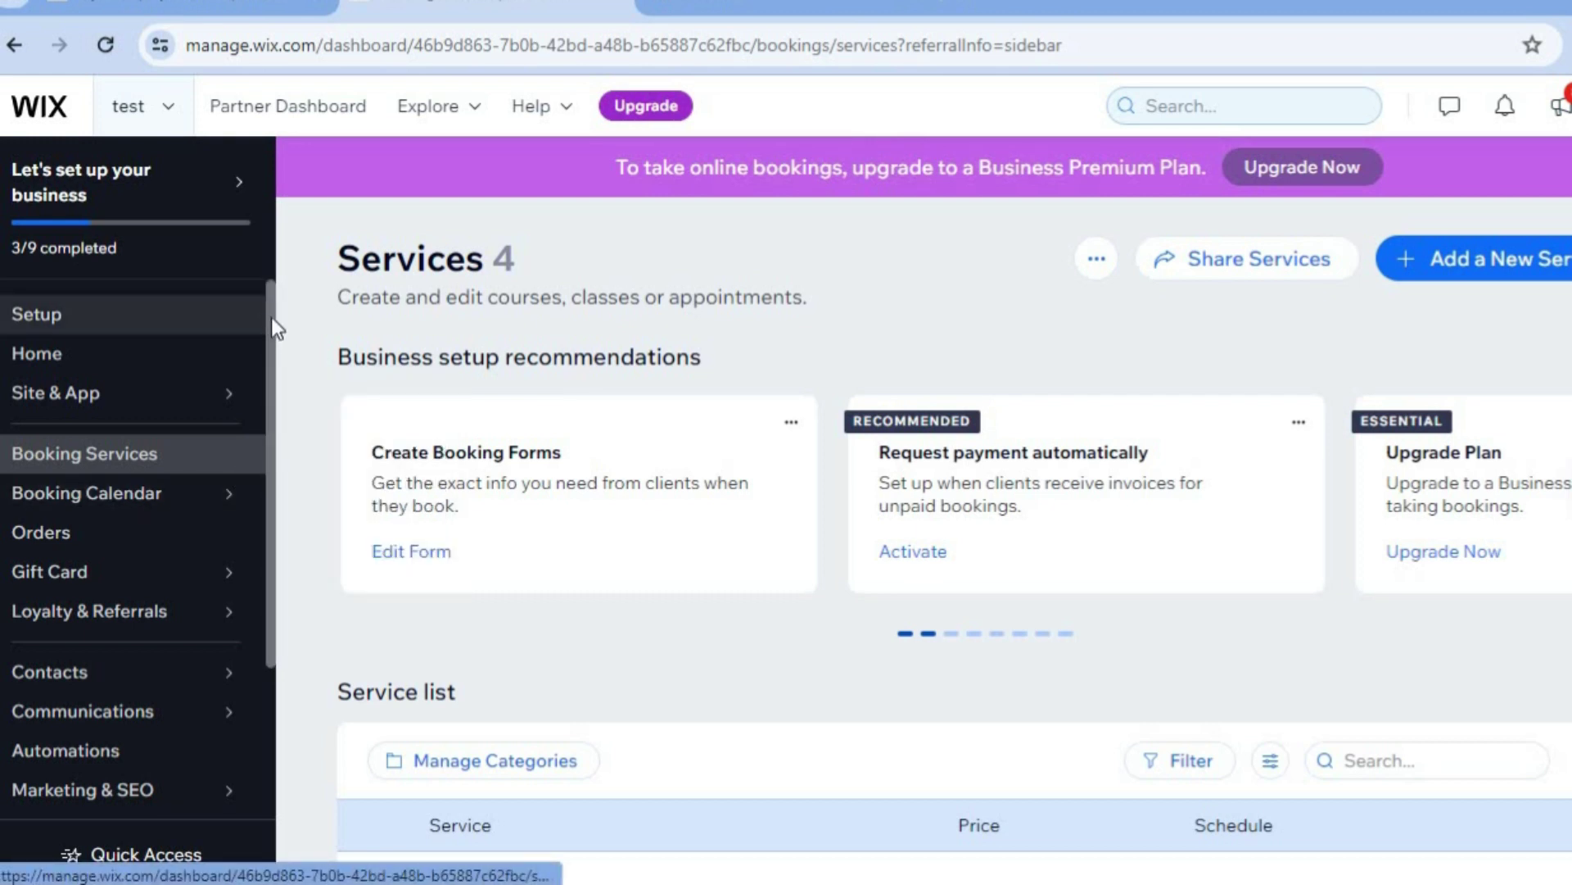
Open the site's payment method management from the Payments page, check the additional payment options and return to Accept Payments
{"action": "scroll", "coordinate": [272, 318], "scroll_direction": "down", "scroll_amount": 1}
{"action": "scroll", "coordinate": [272, 360], "scroll_direction": "down", "scroll_amount": 1}
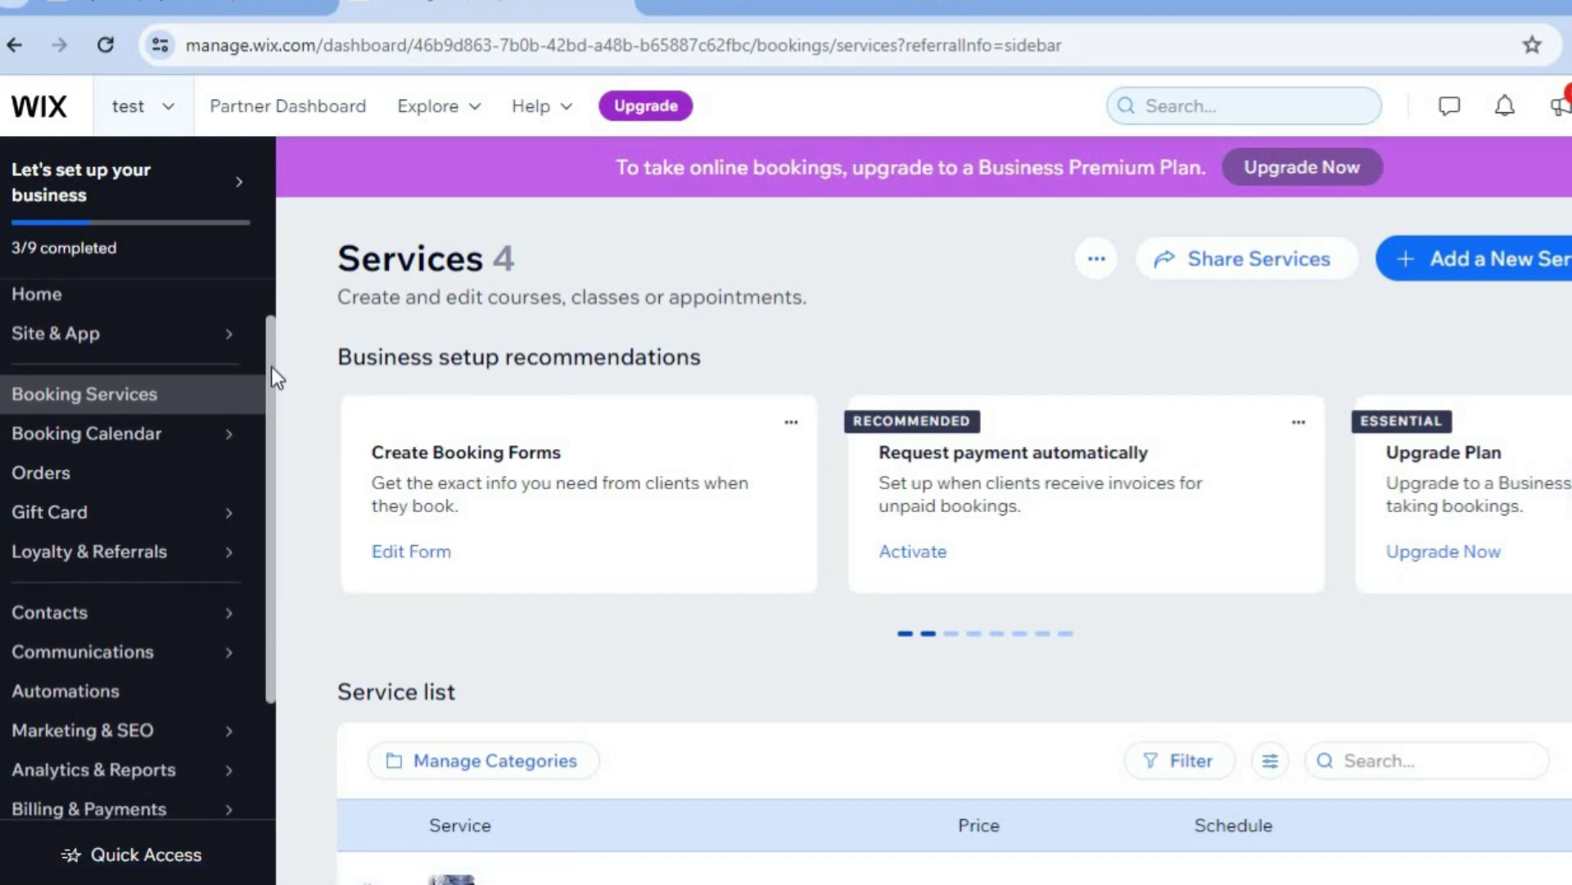
{"action": "scroll", "coordinate": [268, 540], "scroll_direction": "down", "scroll_amount": 2}
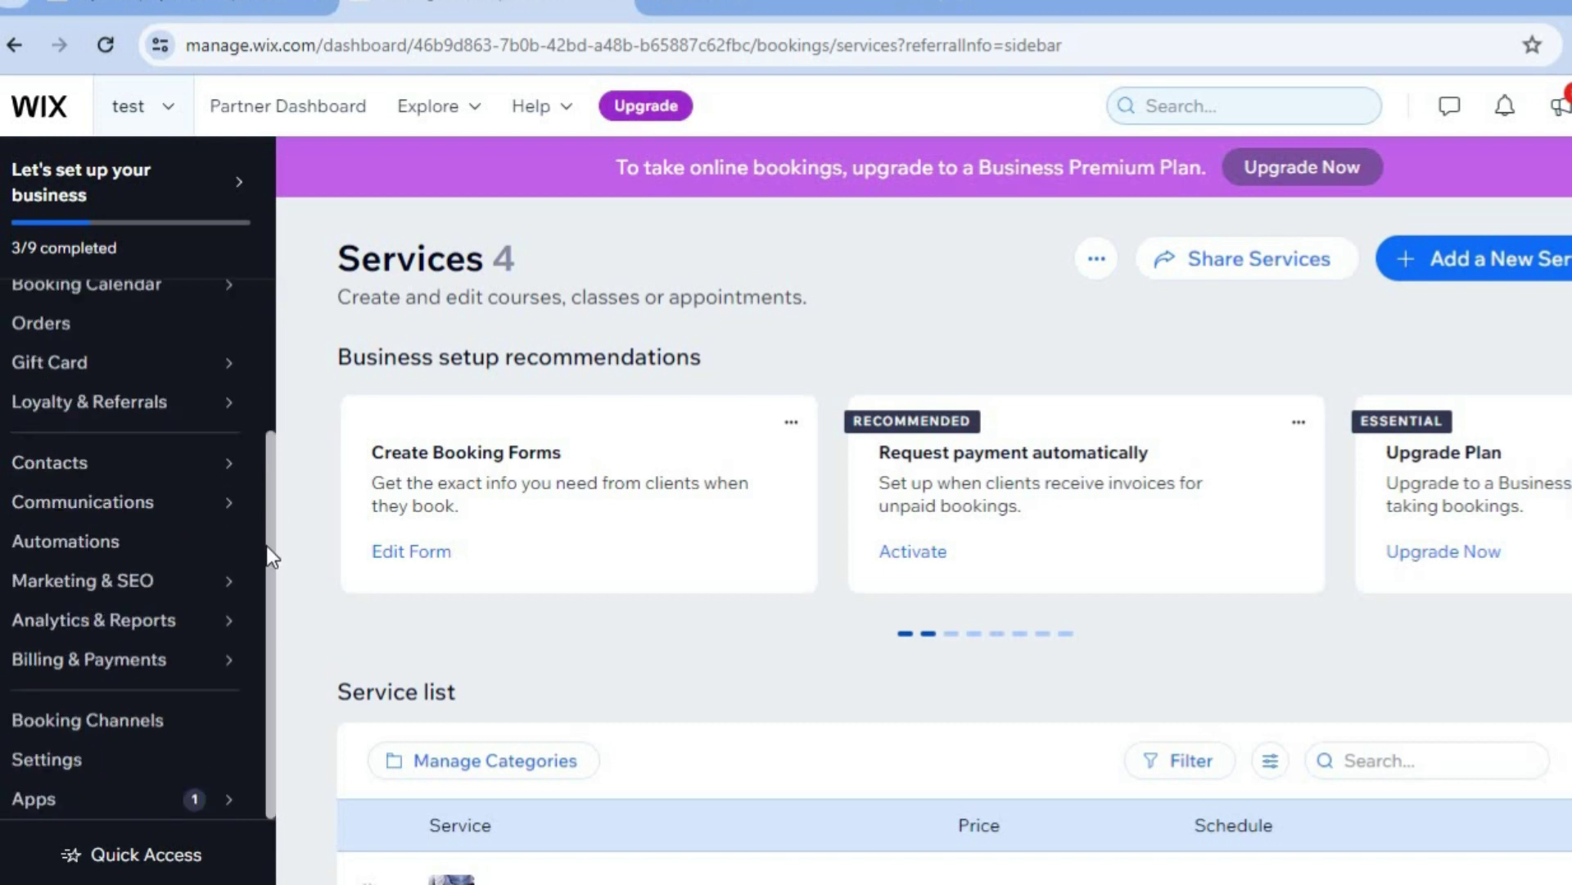
{"action": "mouse_move", "coordinate": [232, 656]}
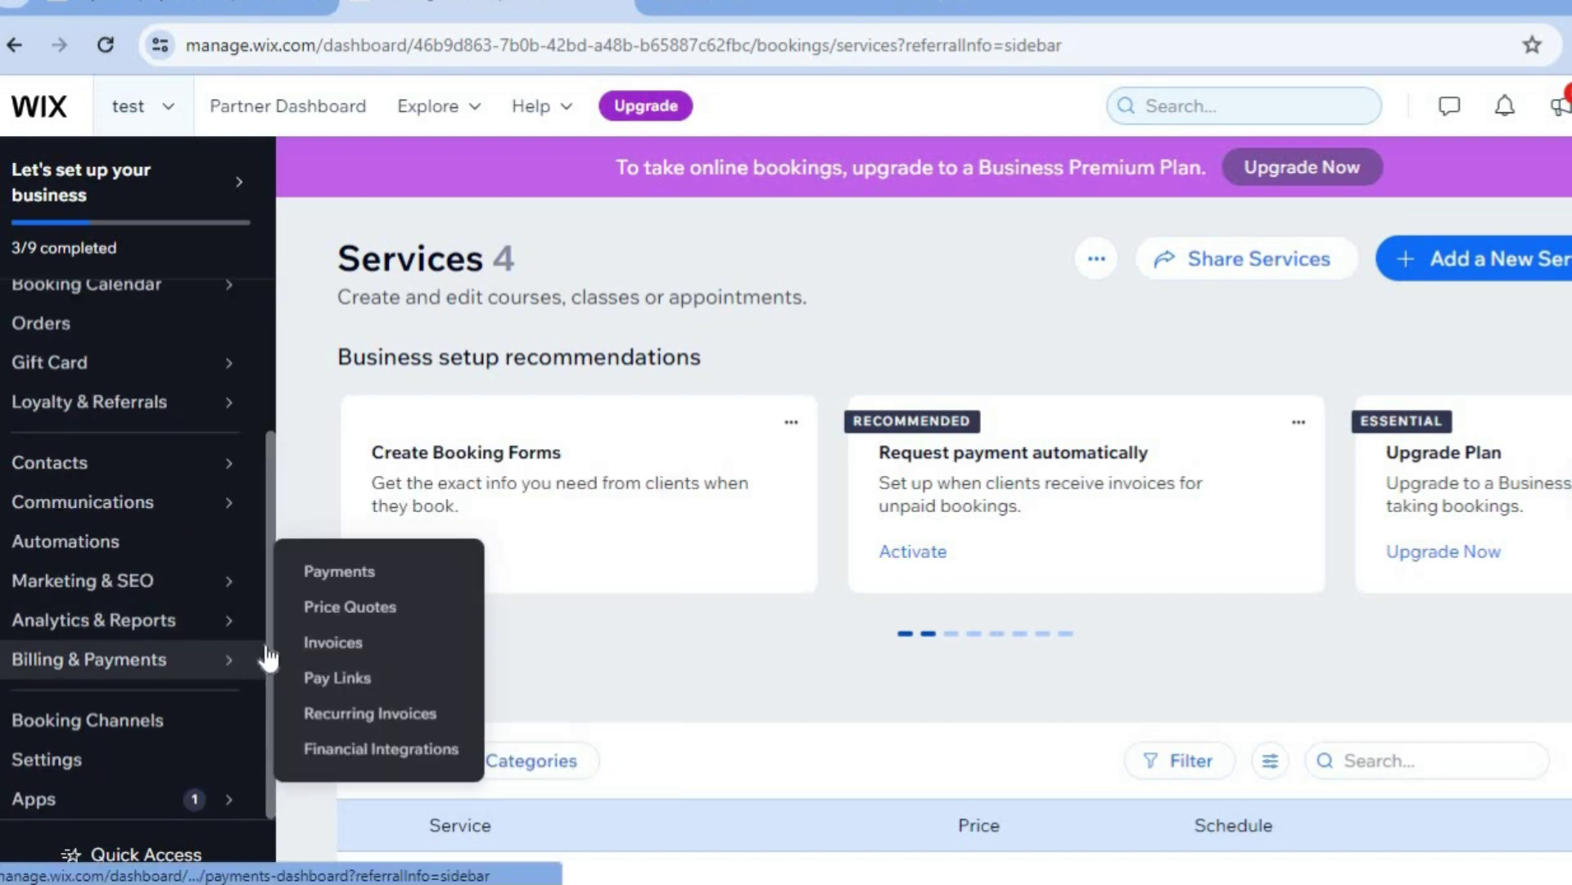
{"action": "left_click", "coordinate": [326, 582]}
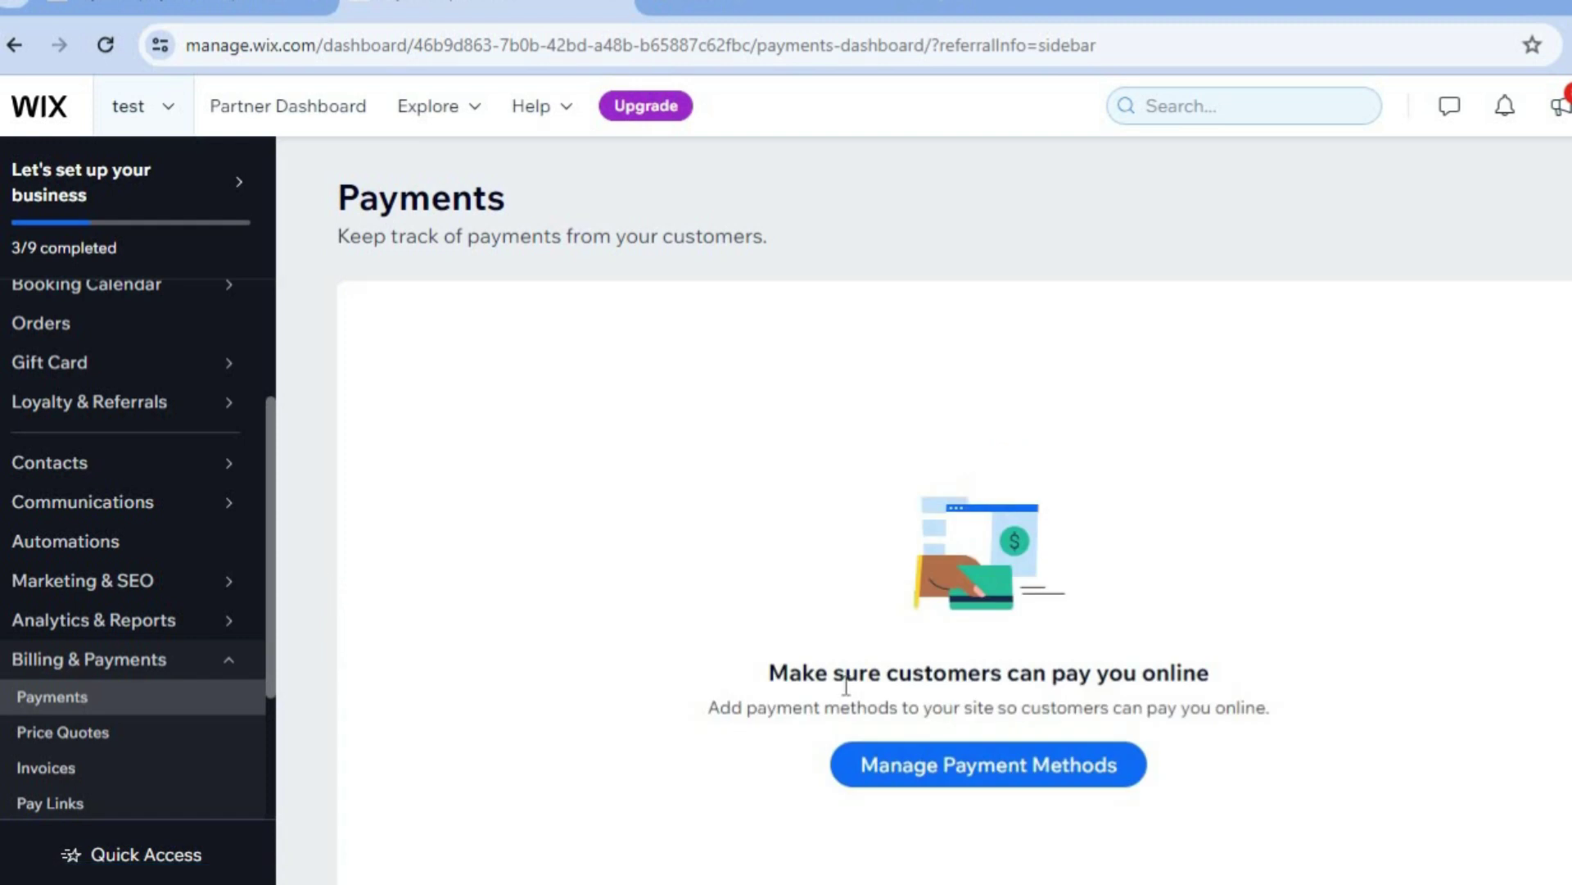
{"action": "left_click", "coordinate": [936, 778]}
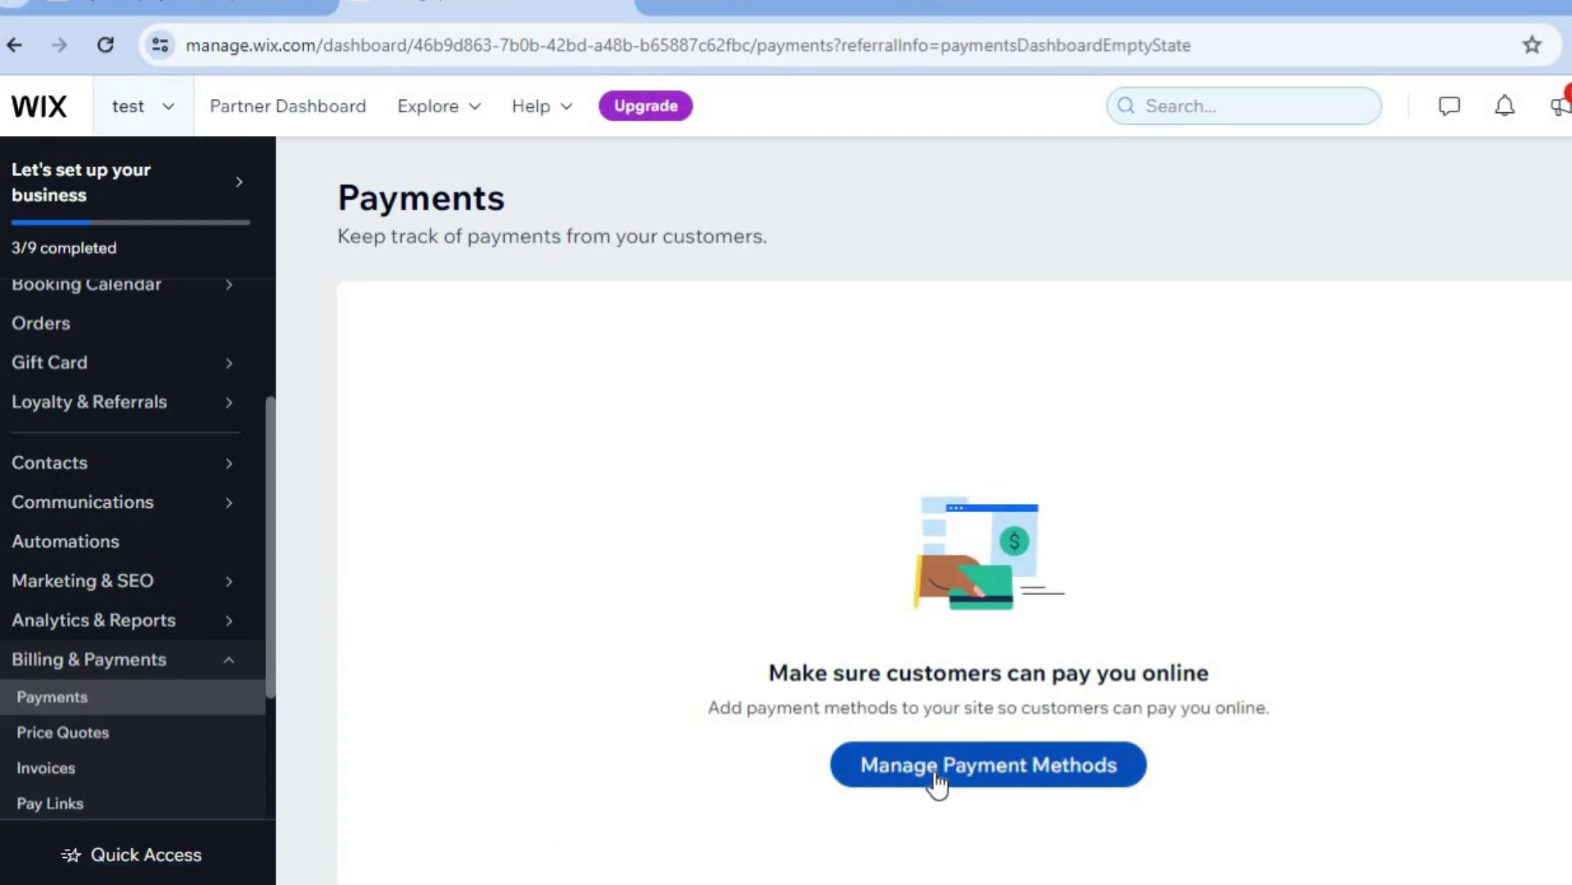
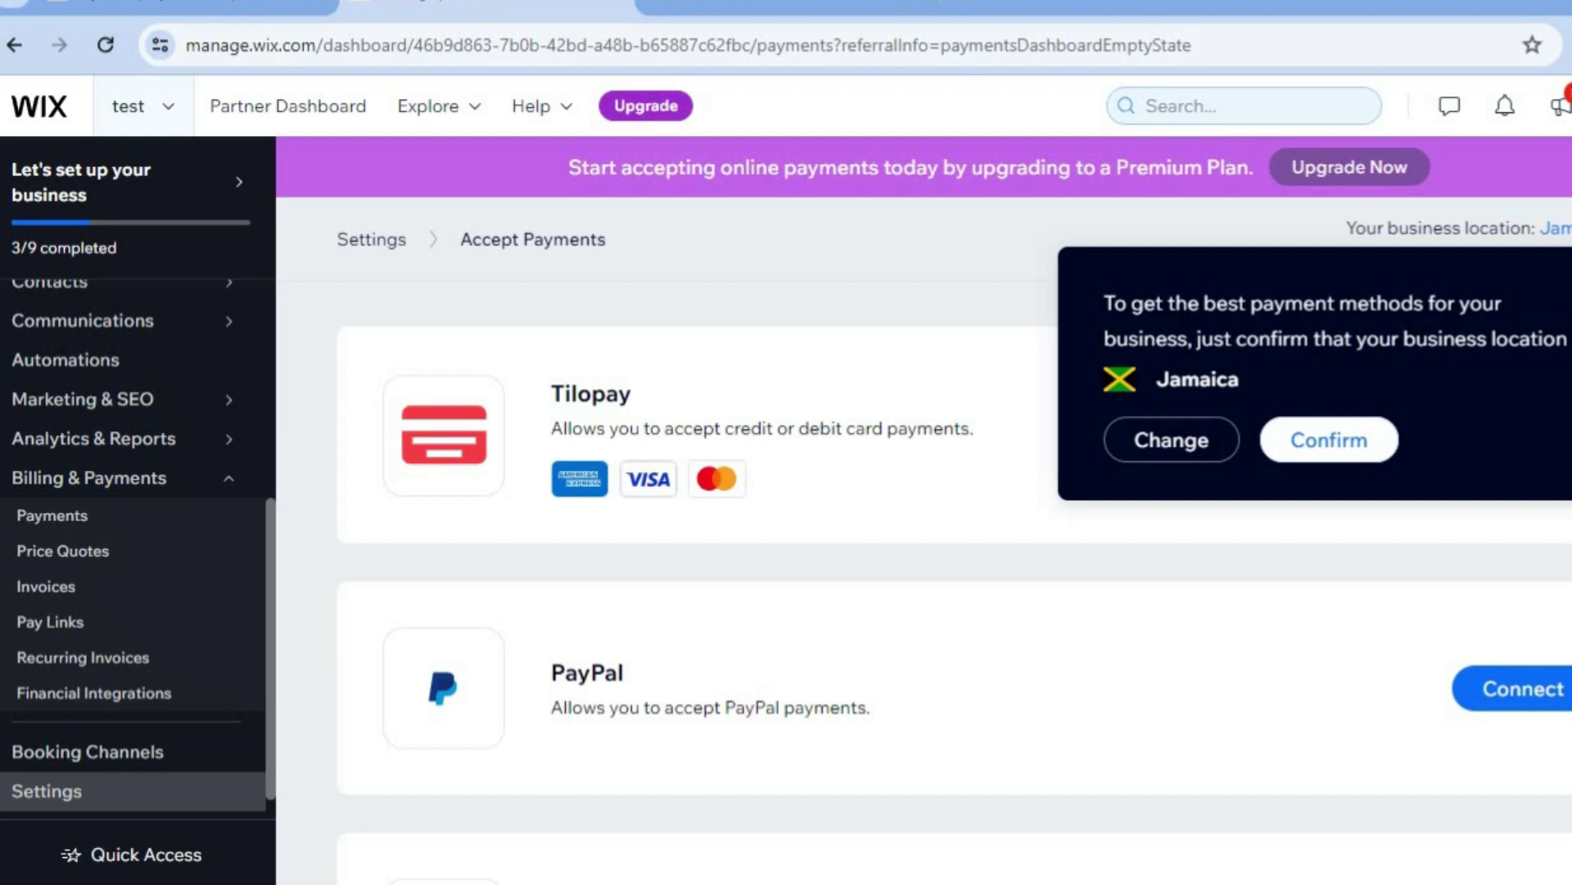
{"action": "scroll", "coordinate": [957, 794], "scroll_direction": "down", "scroll_amount": 3}
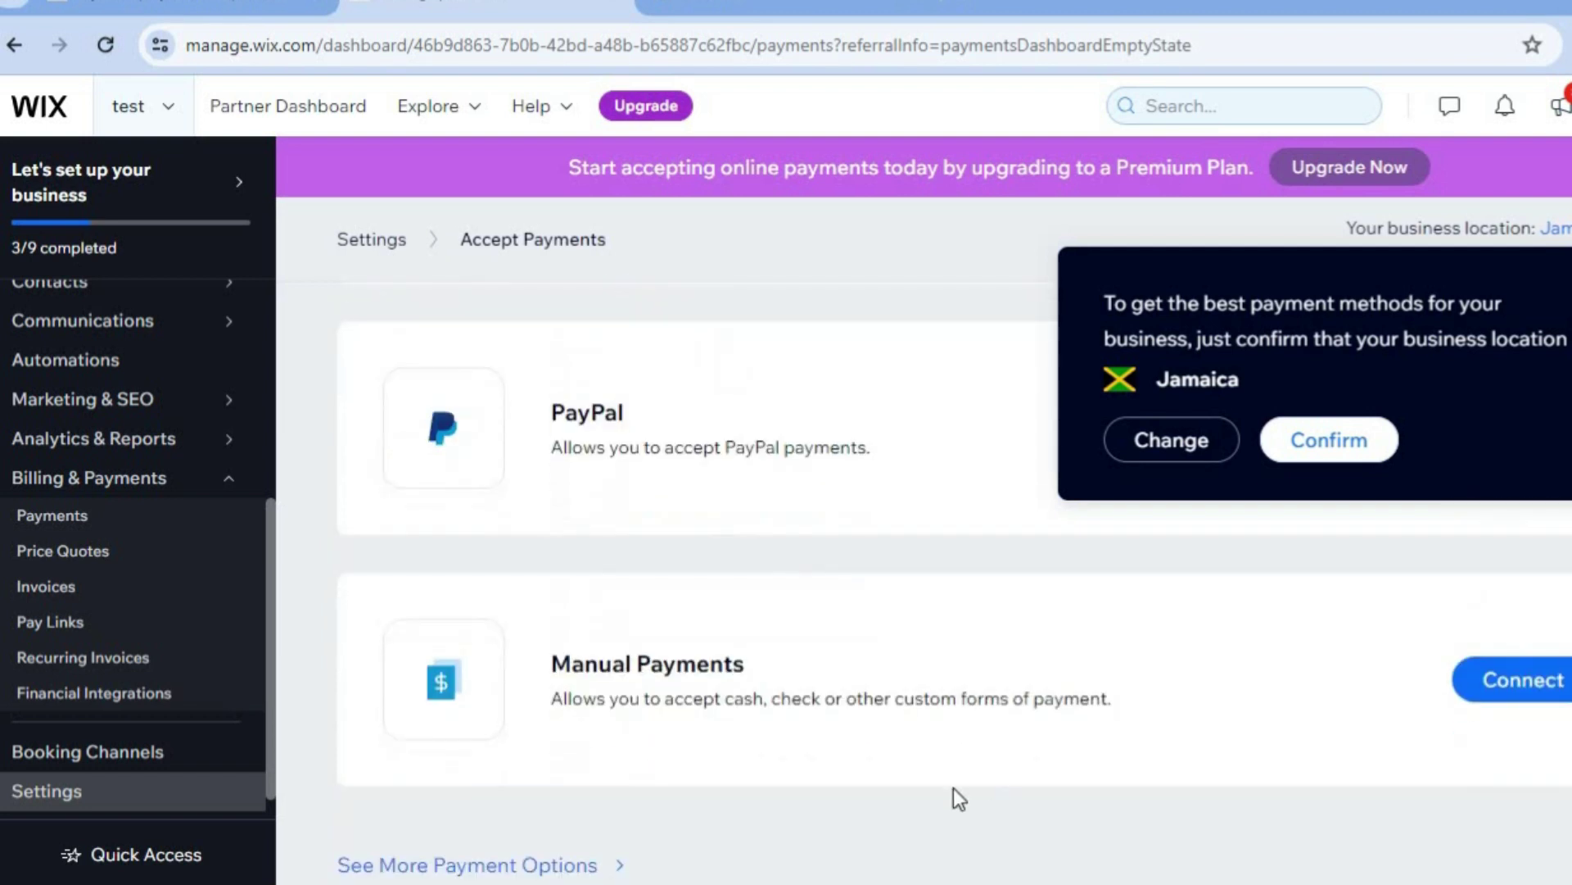
{"action": "left_click", "coordinate": [542, 867]}
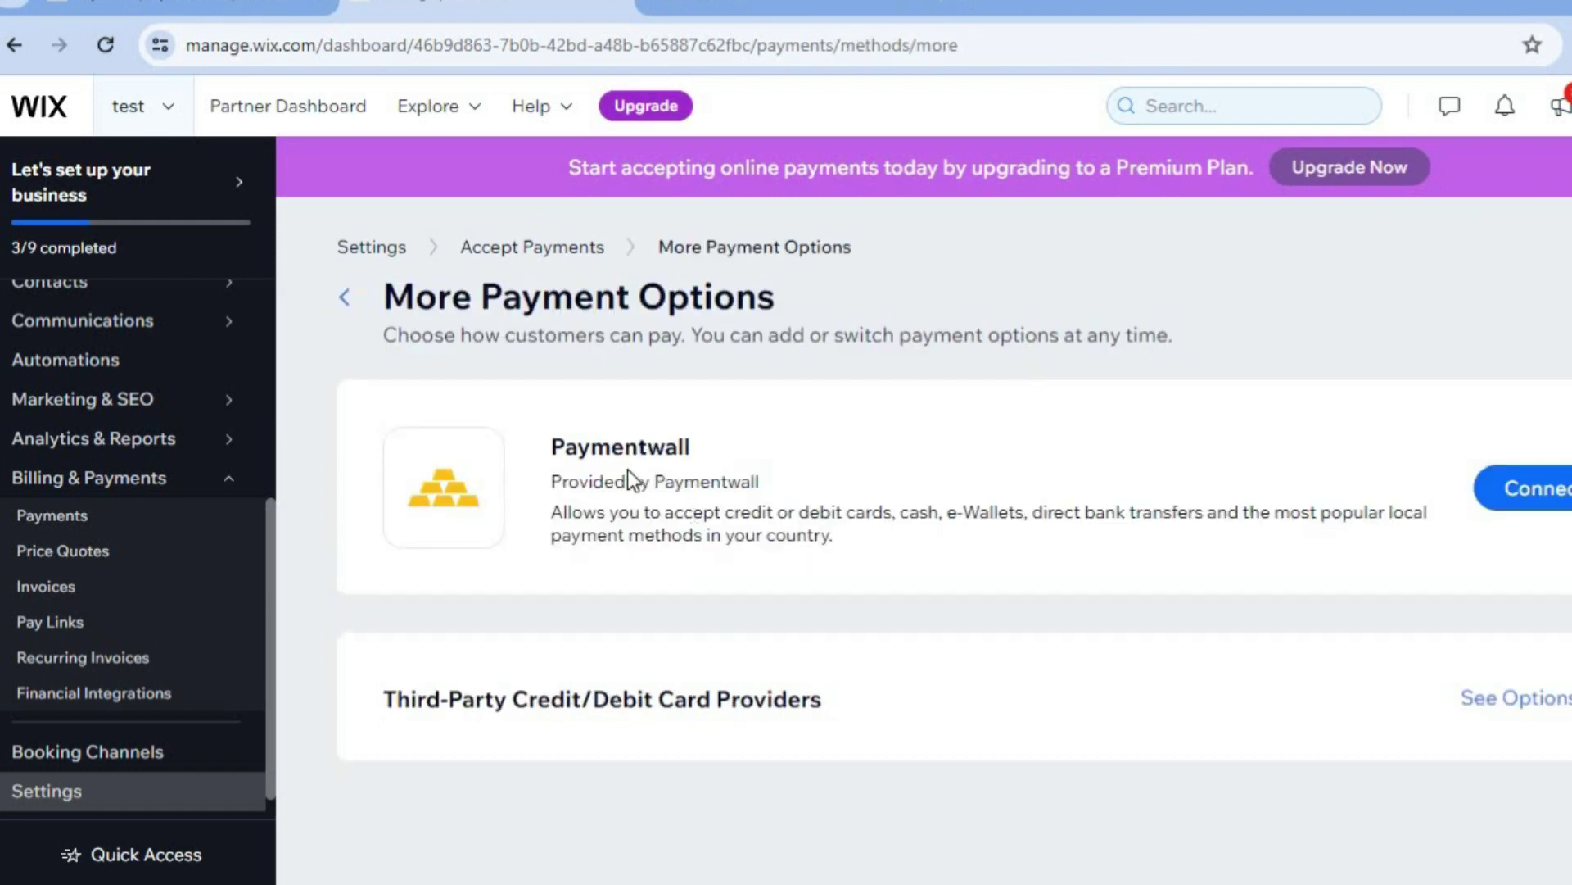
{"action": "left_click", "coordinate": [351, 297]}
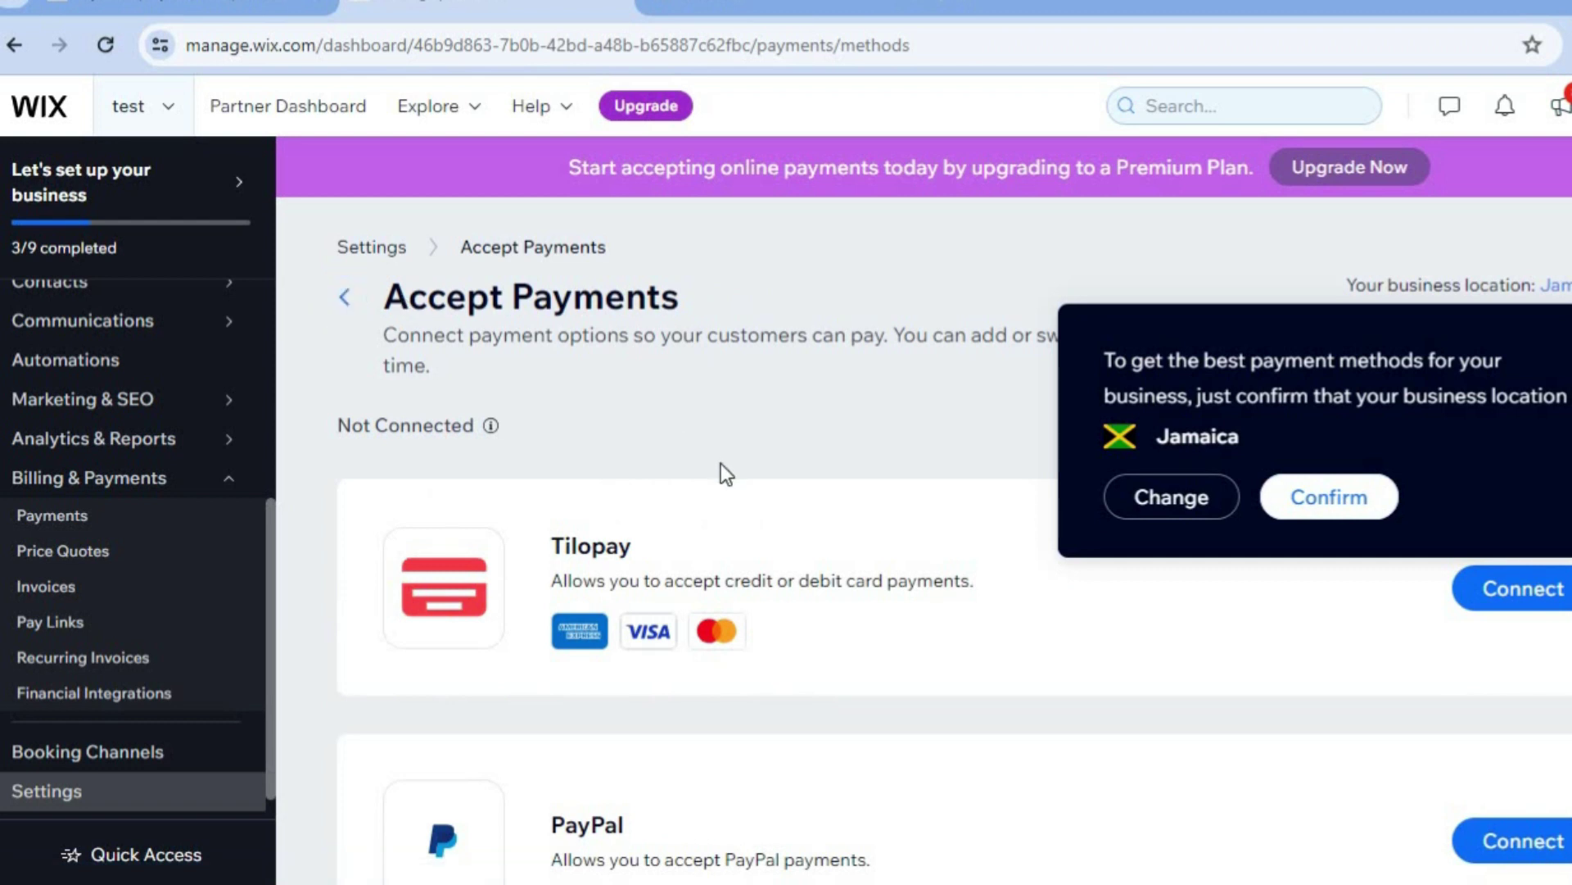
Change the business location for accepting payments to United States
{"action": "left_click", "coordinate": [1170, 496]}
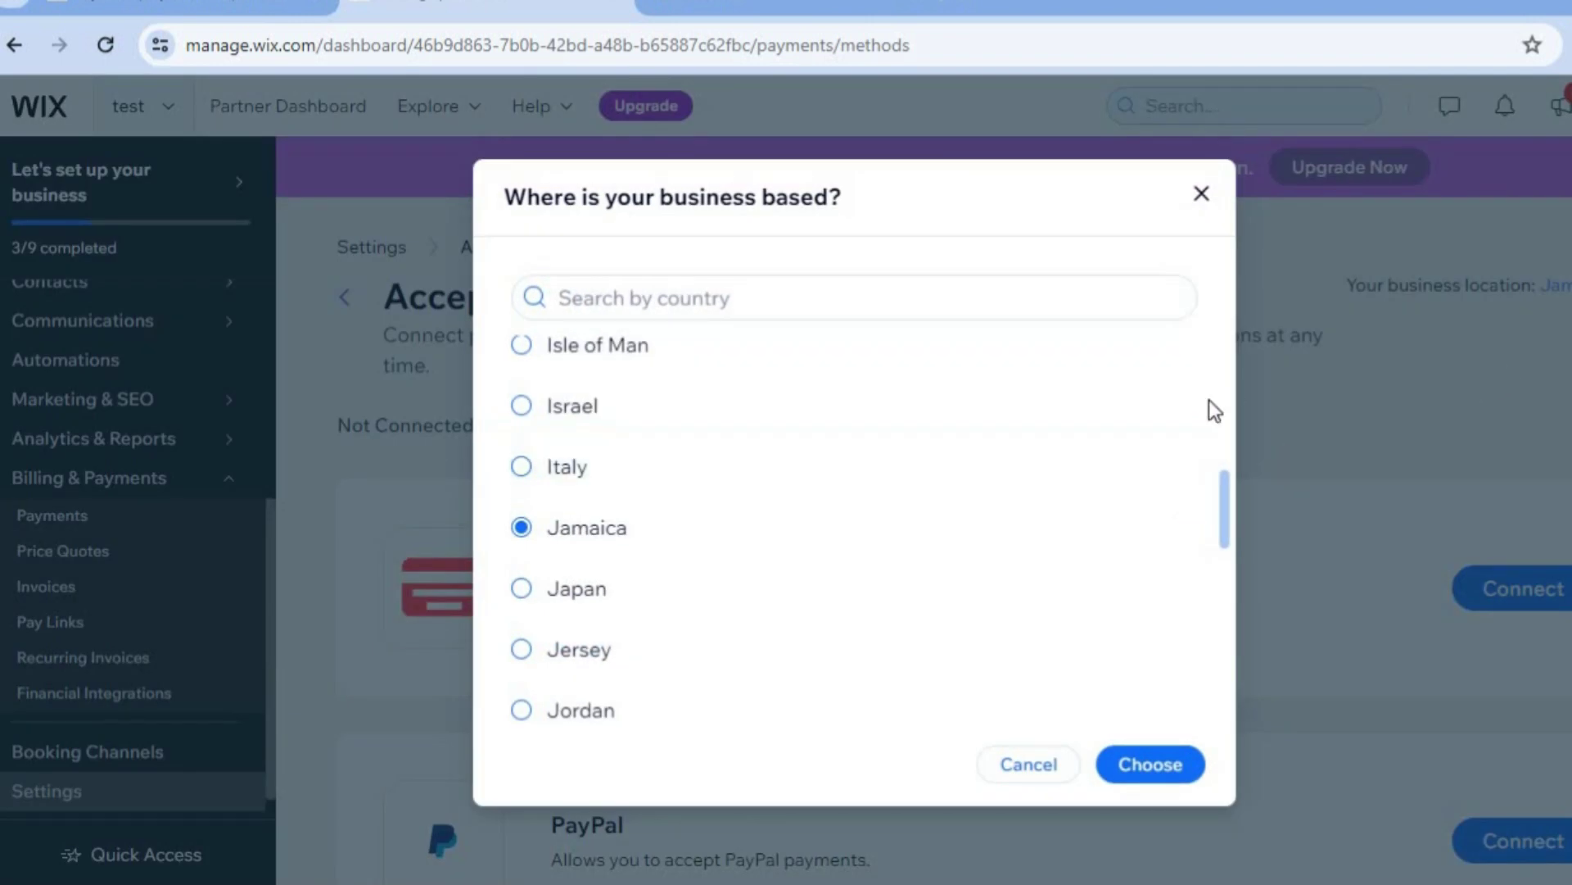
{"action": "left_click", "coordinate": [919, 312]}
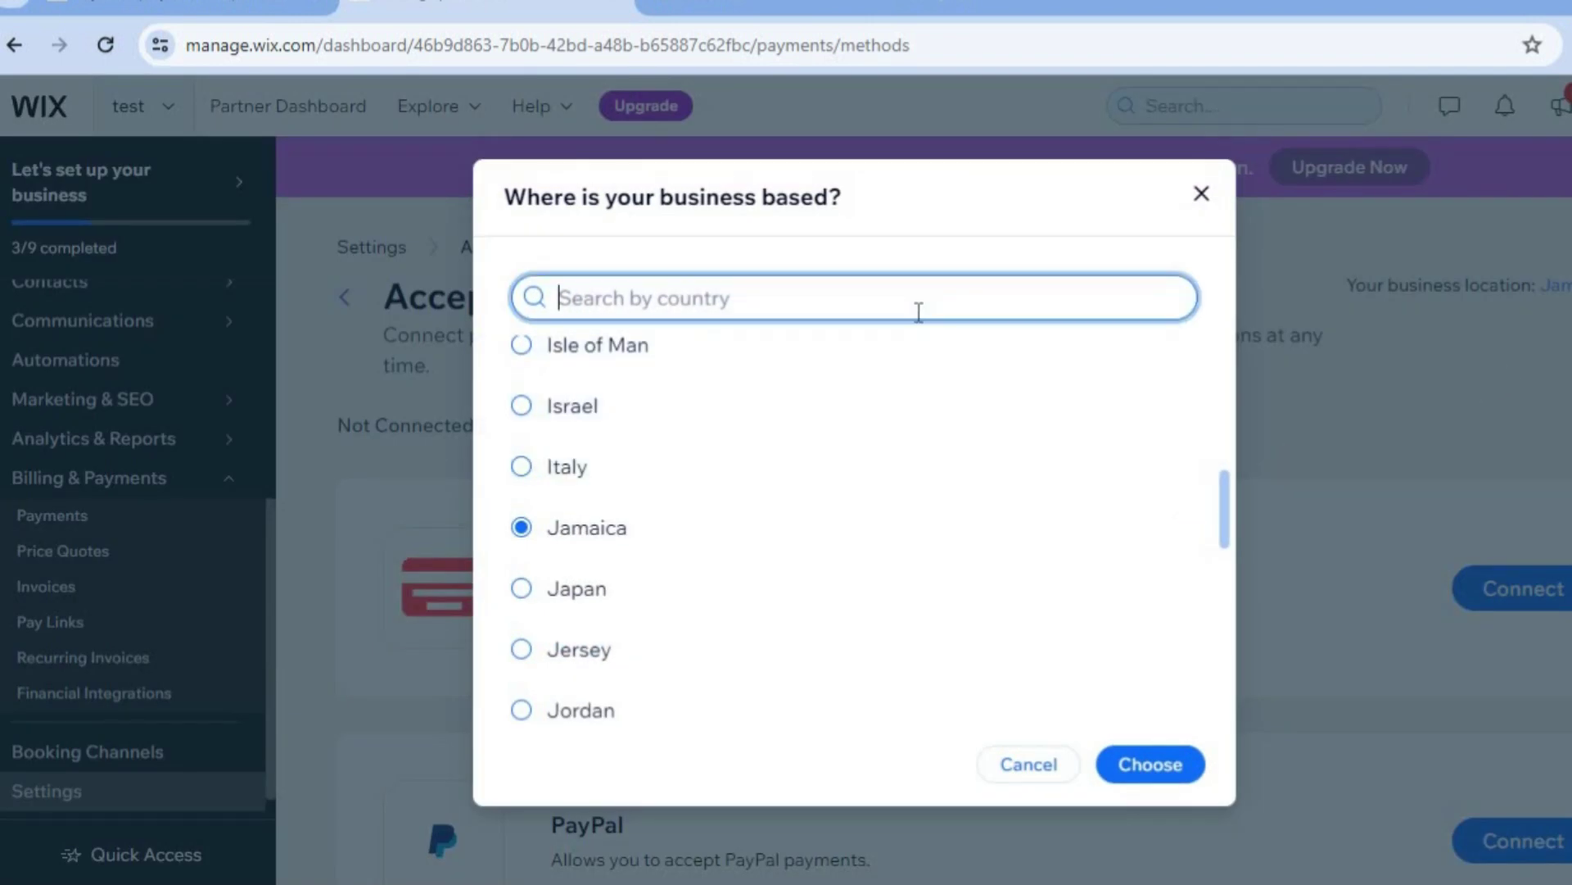
{"action": "type", "text": "uni"}
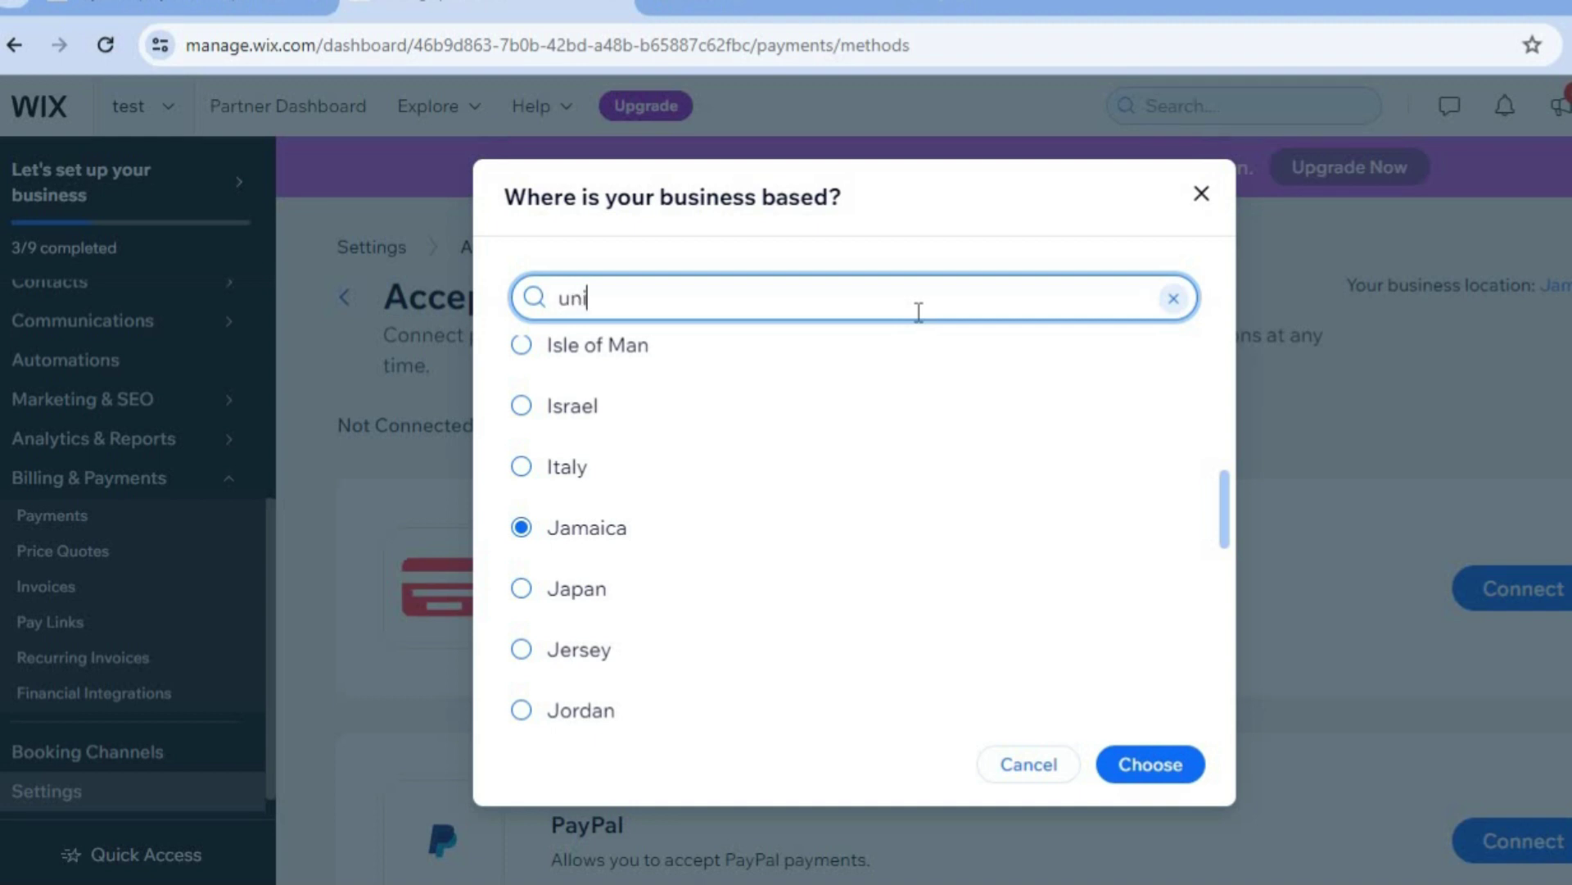
{"action": "type", "text": "ted"}
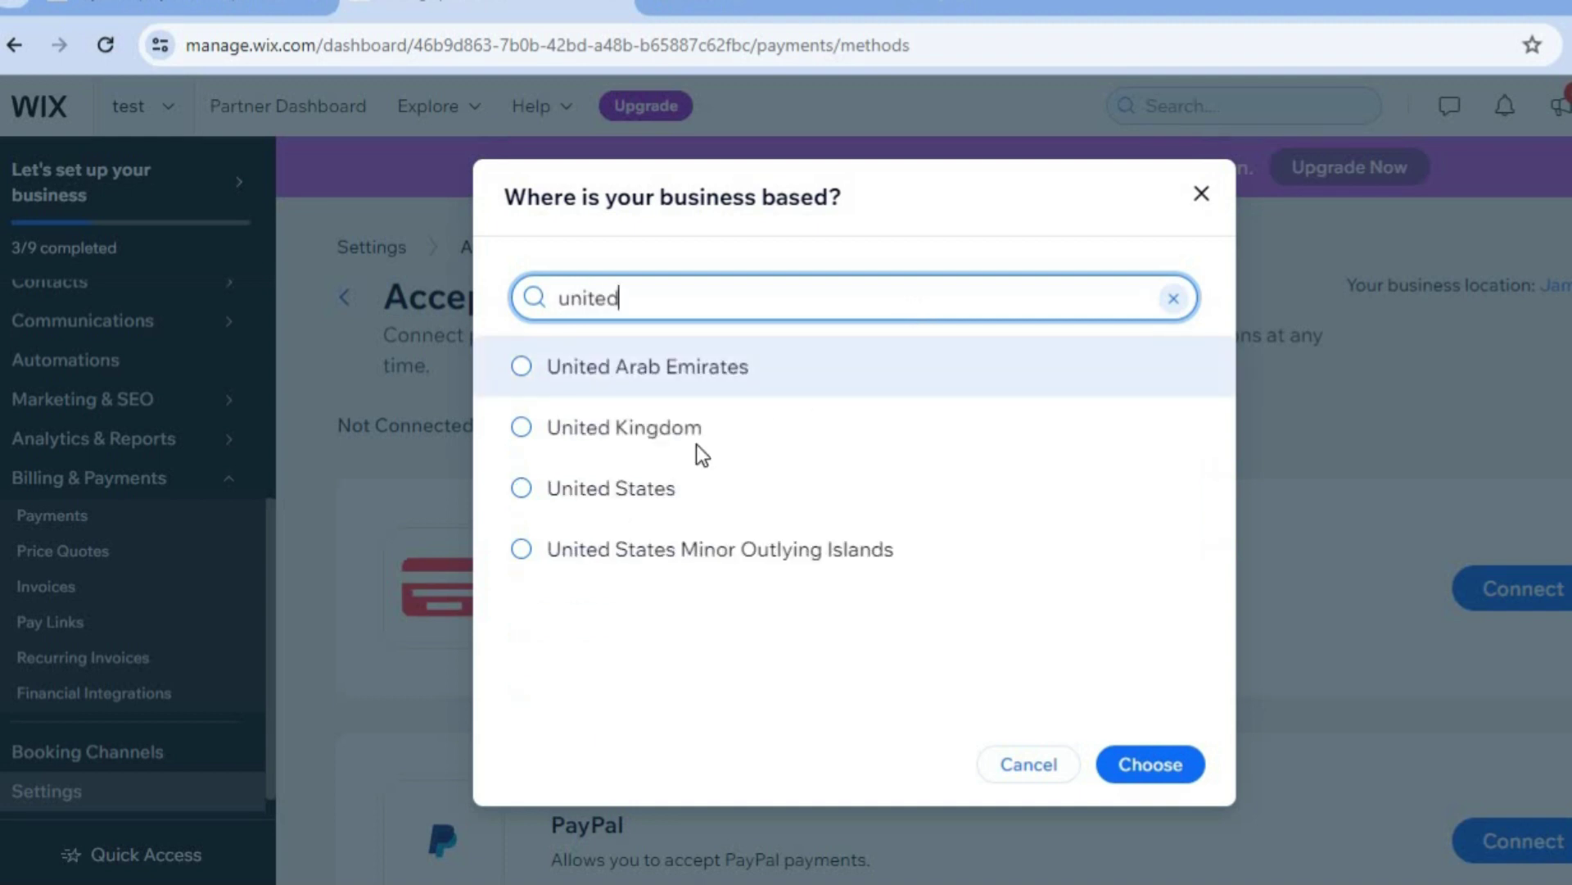
{"action": "left_click", "coordinate": [662, 491]}
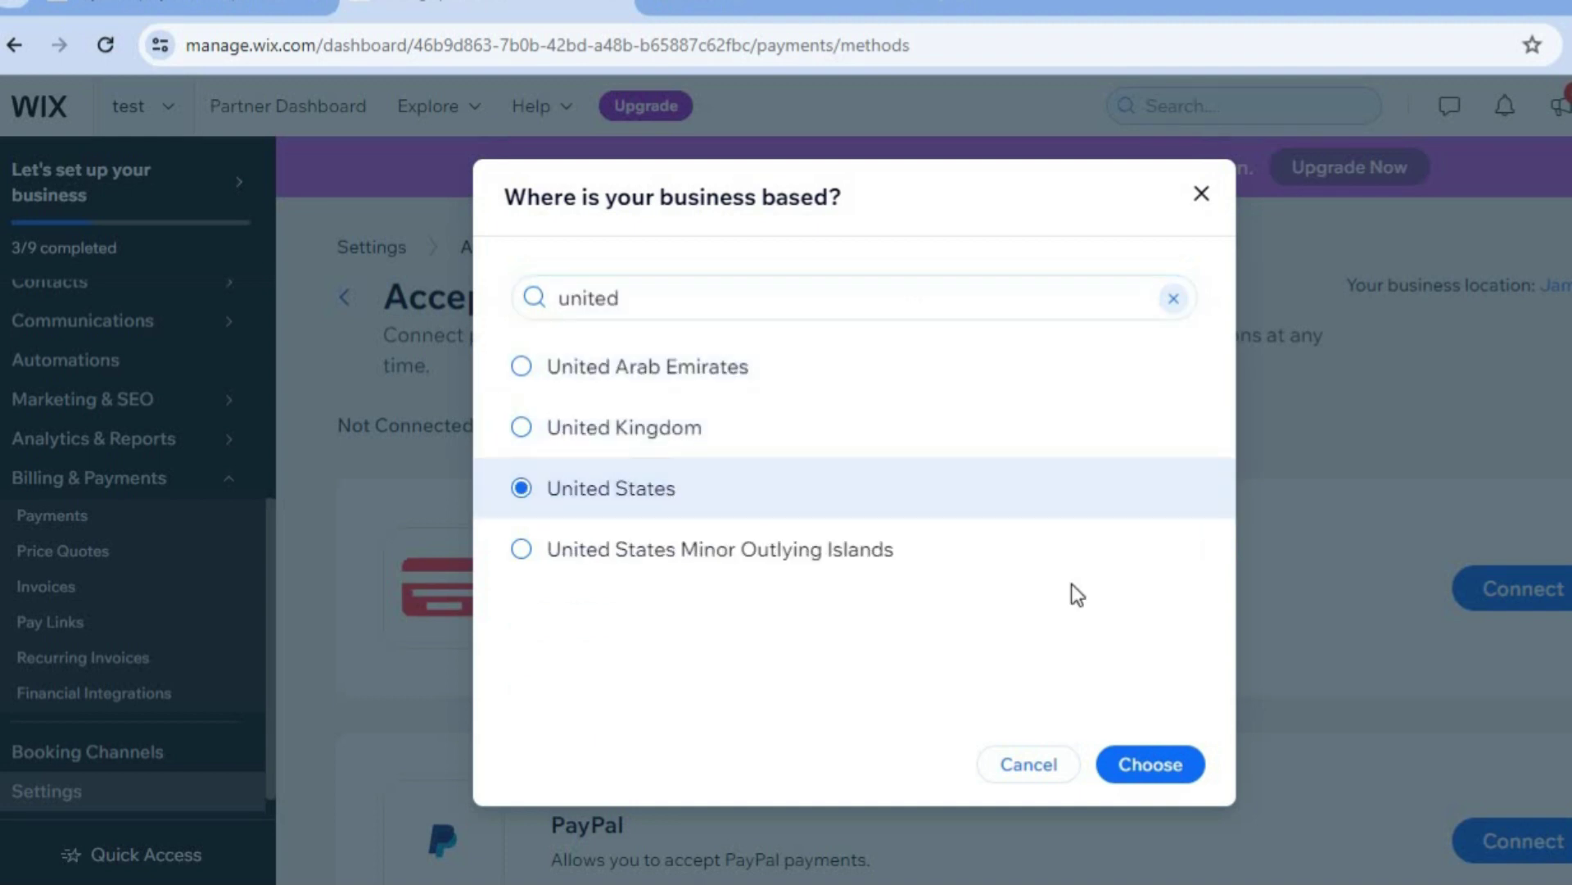
{"action": "left_click", "coordinate": [1119, 759]}
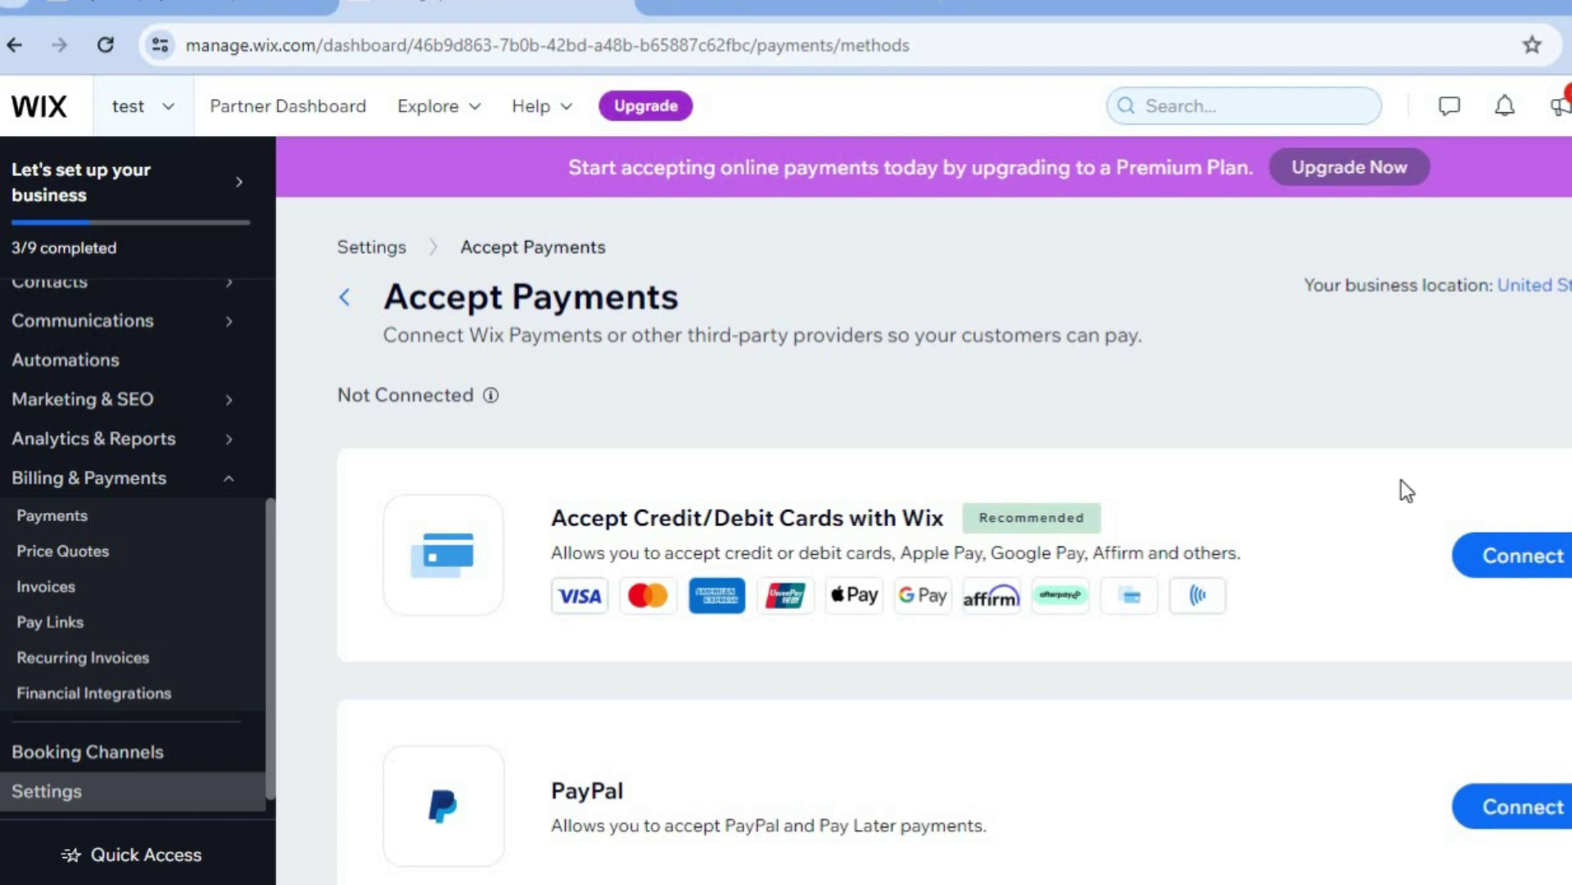
Review the payment providers offered for the United States, including the additional payment options, and return to Accept Payments
{"action": "scroll", "coordinate": [954, 582], "scroll_direction": "down", "scroll_amount": 5}
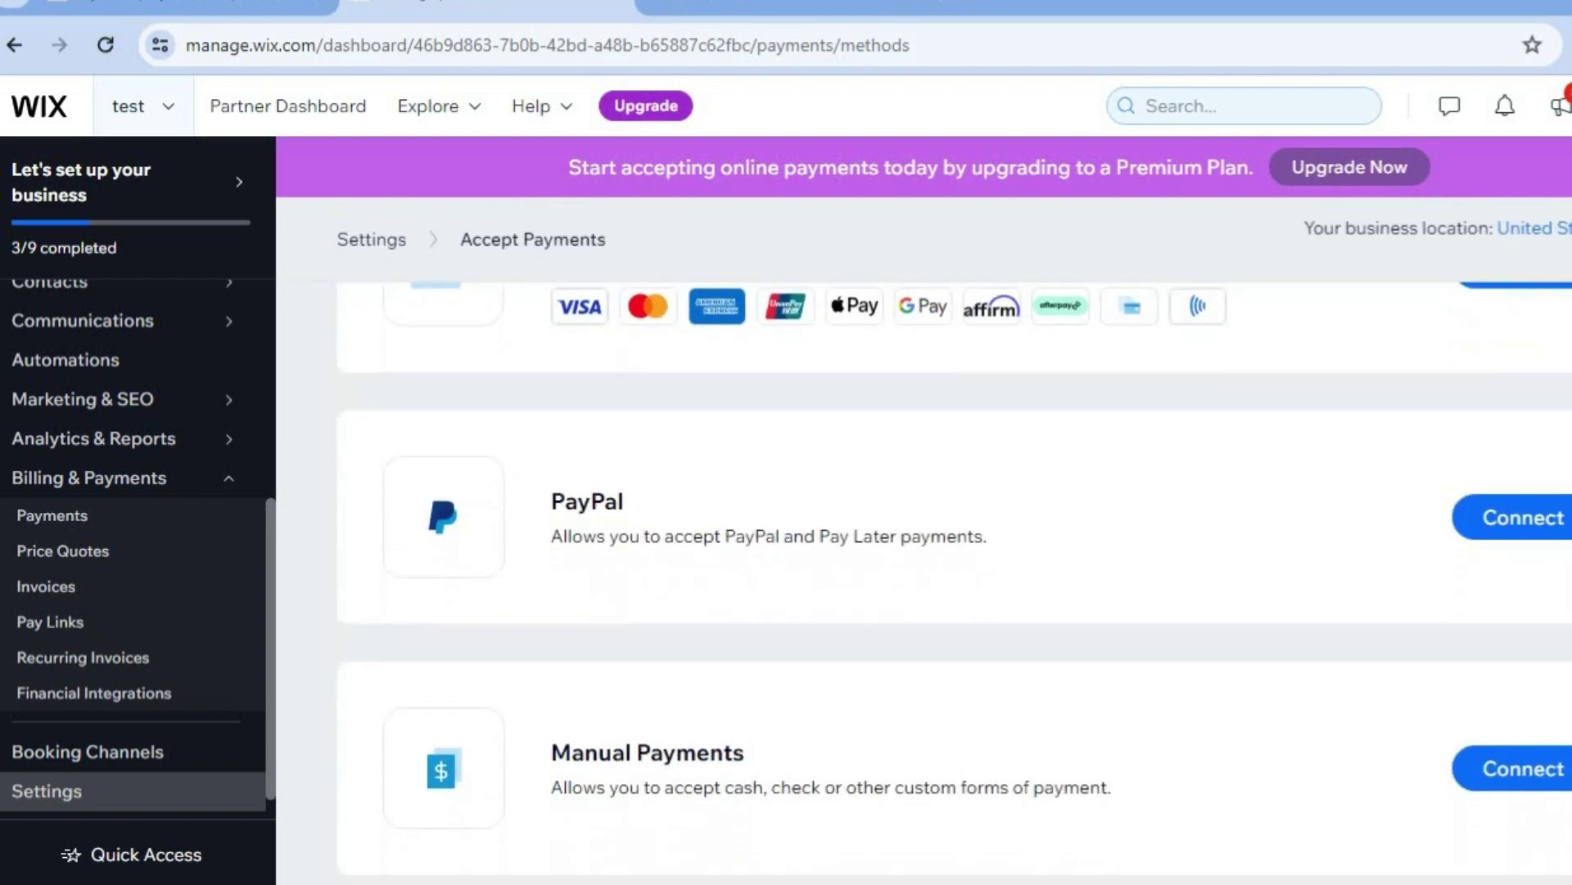
{"action": "scroll", "coordinate": [954, 578], "scroll_direction": "down", "scroll_amount": 1}
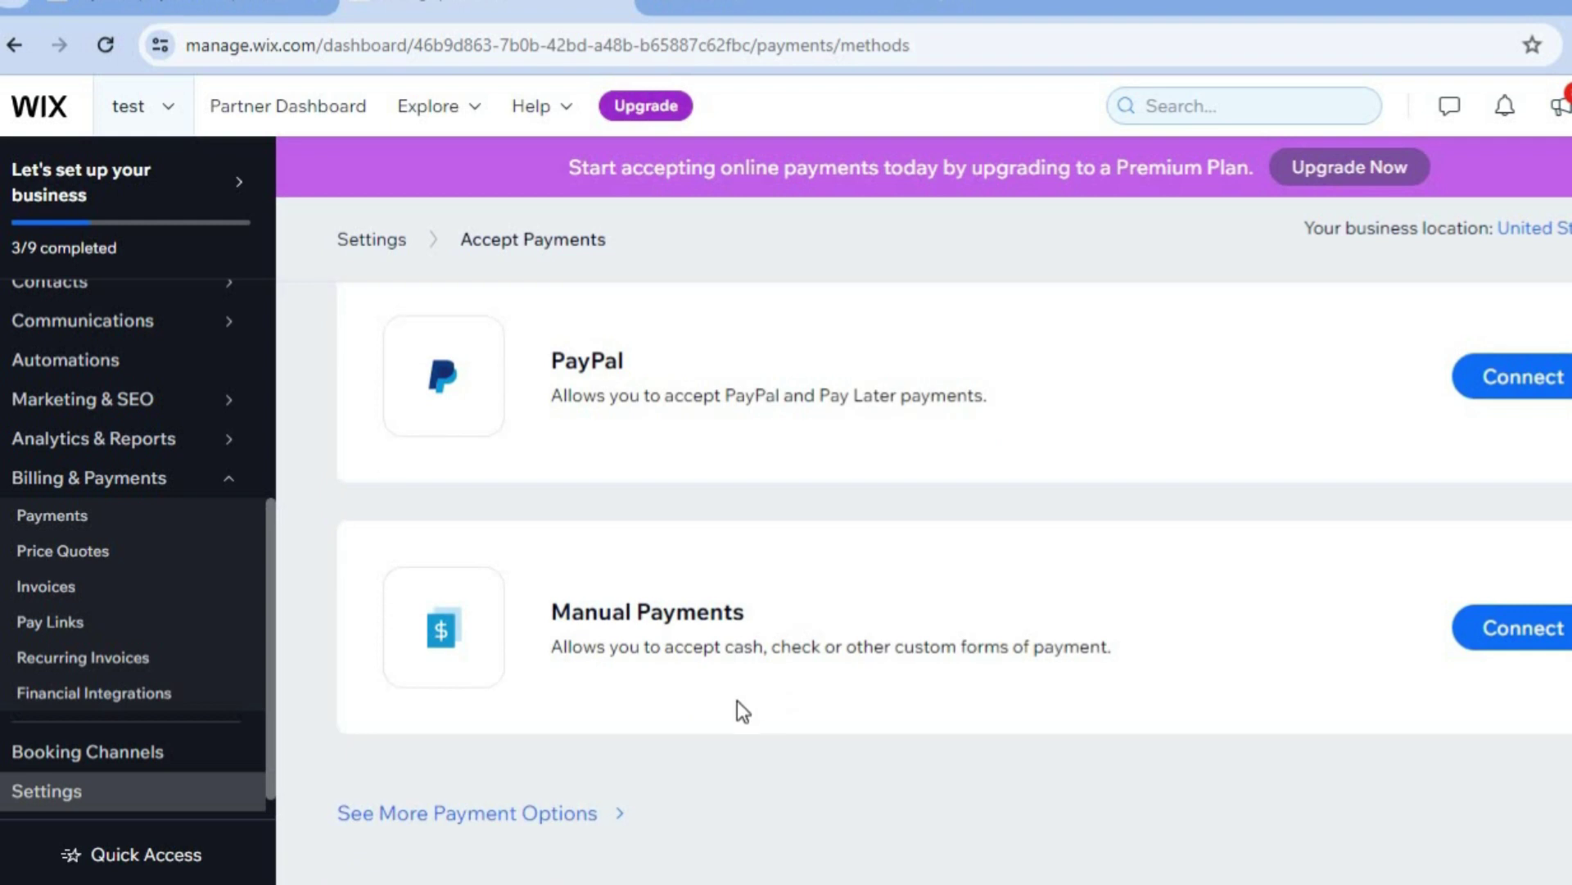
{"action": "left_click", "coordinate": [552, 815]}
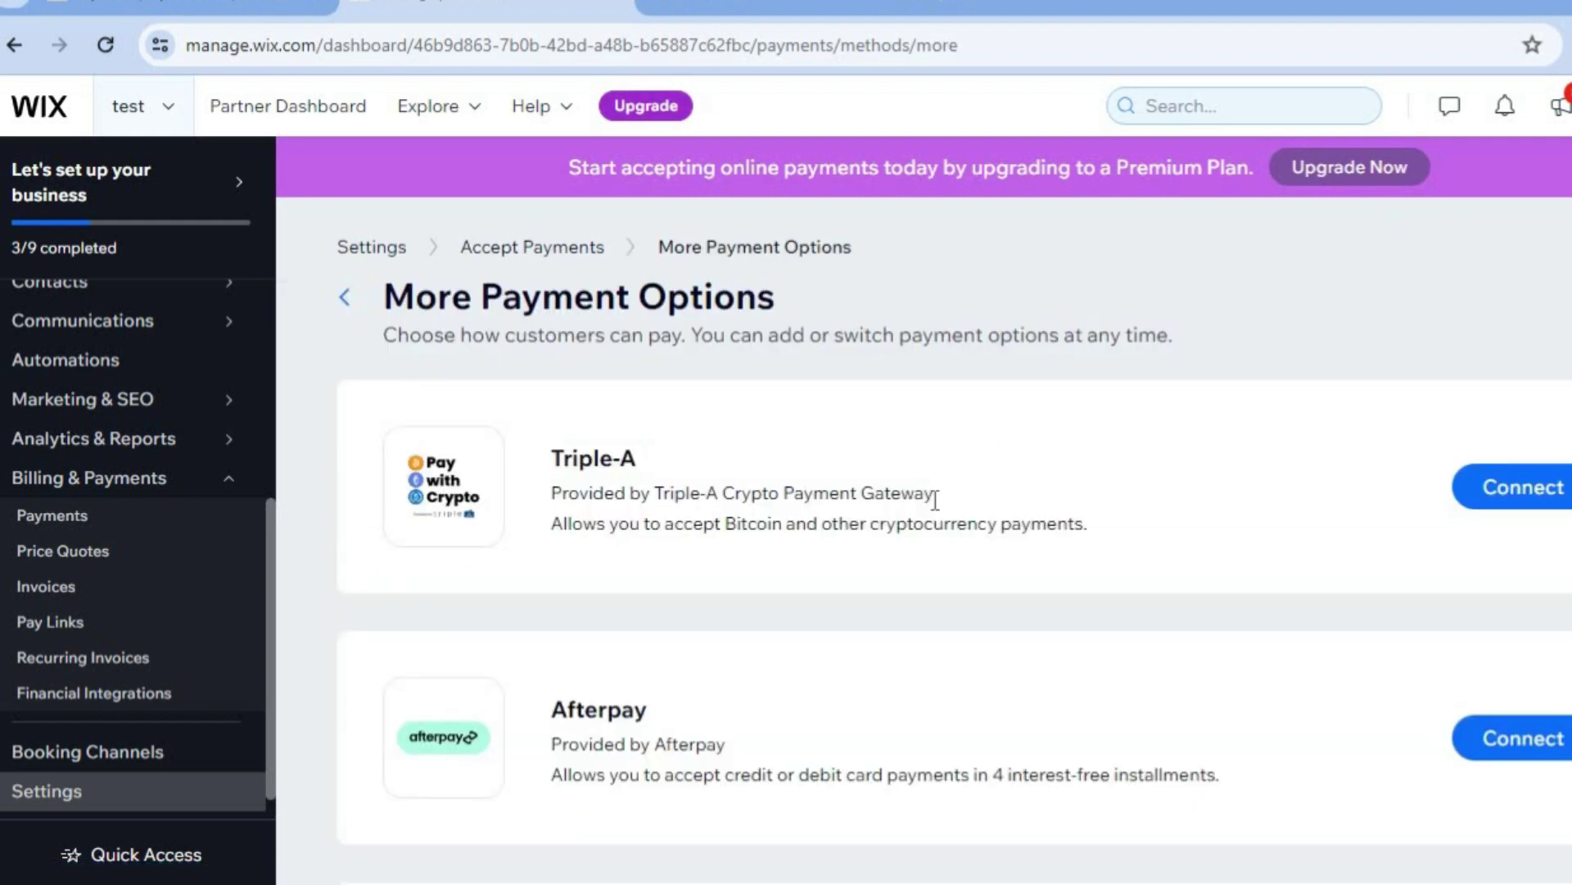
{"action": "scroll", "coordinate": [934, 492], "scroll_direction": "down", "scroll_amount": 8}
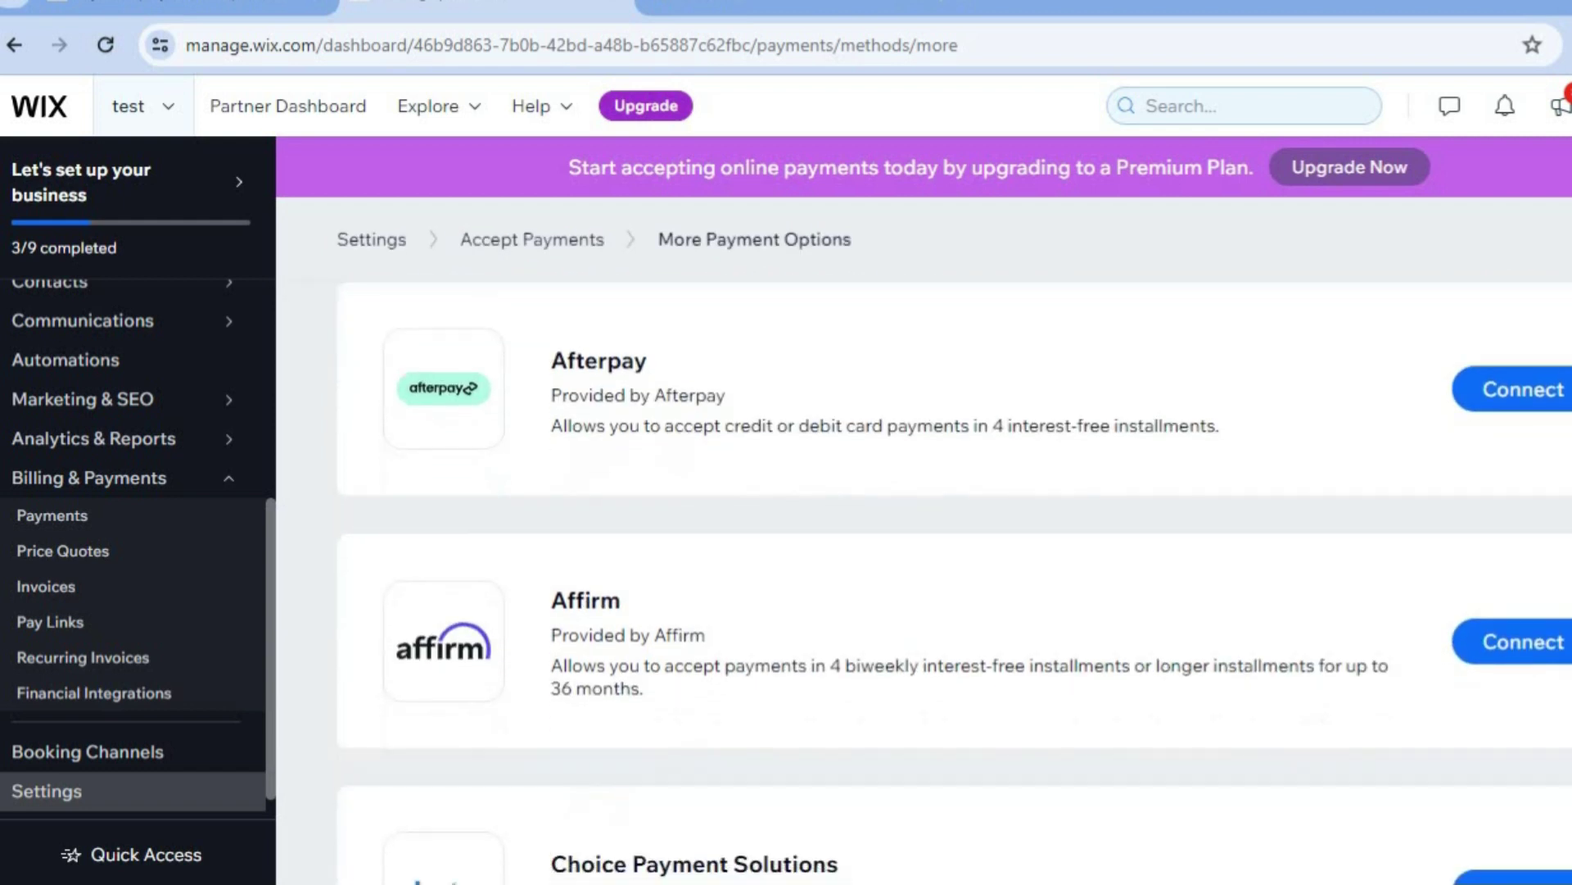
{"action": "scroll", "coordinate": [934, 493], "scroll_direction": "down", "scroll_amount": 12}
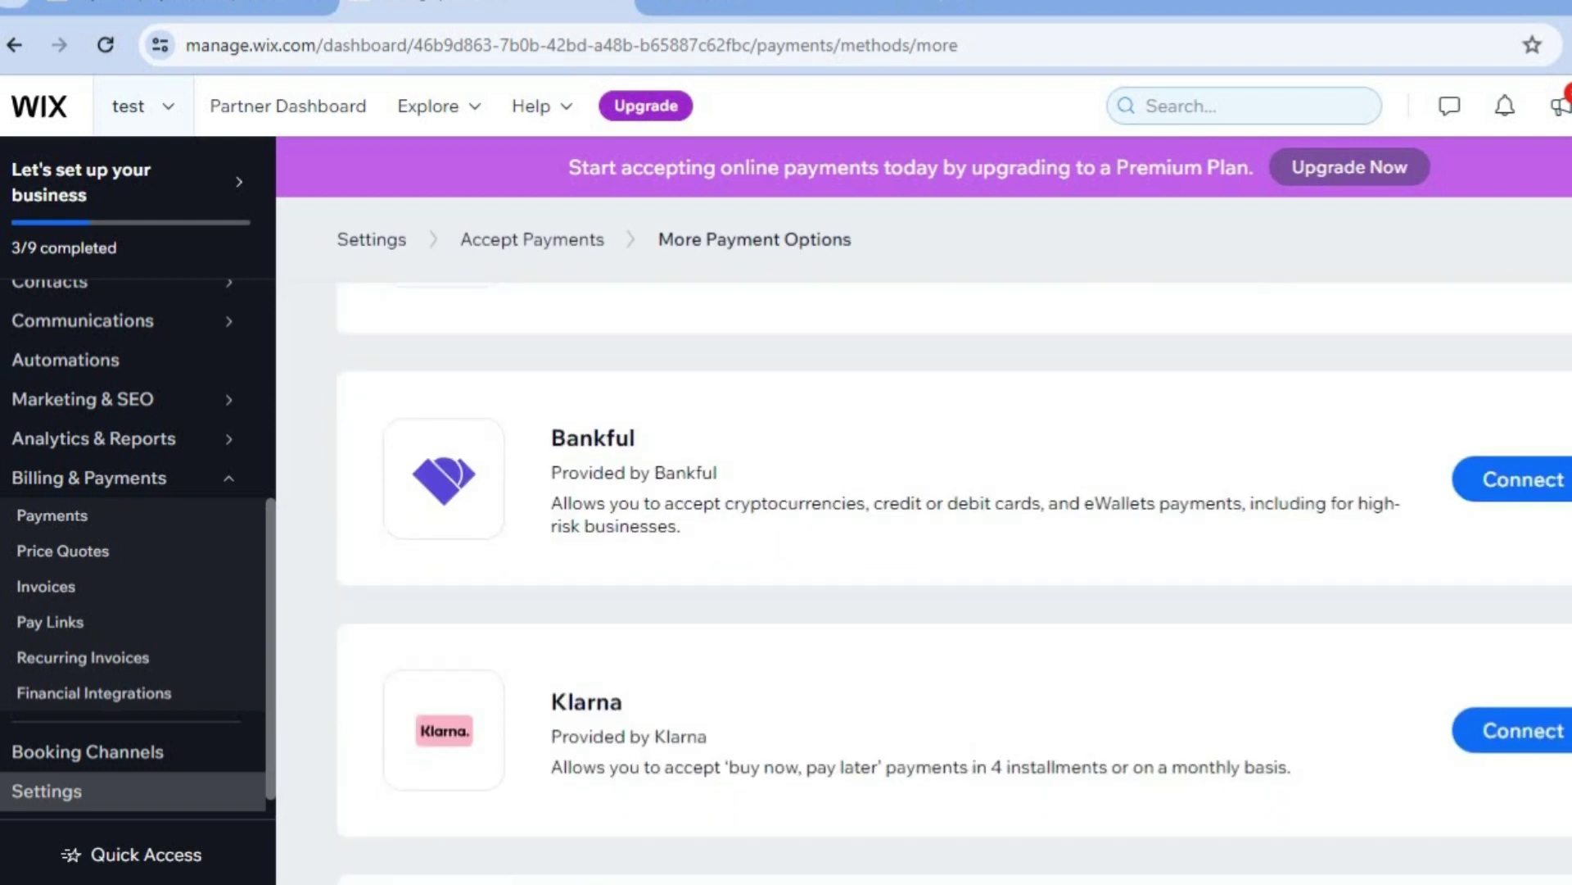
{"action": "scroll", "coordinate": [934, 493], "scroll_direction": "down", "scroll_amount": 3}
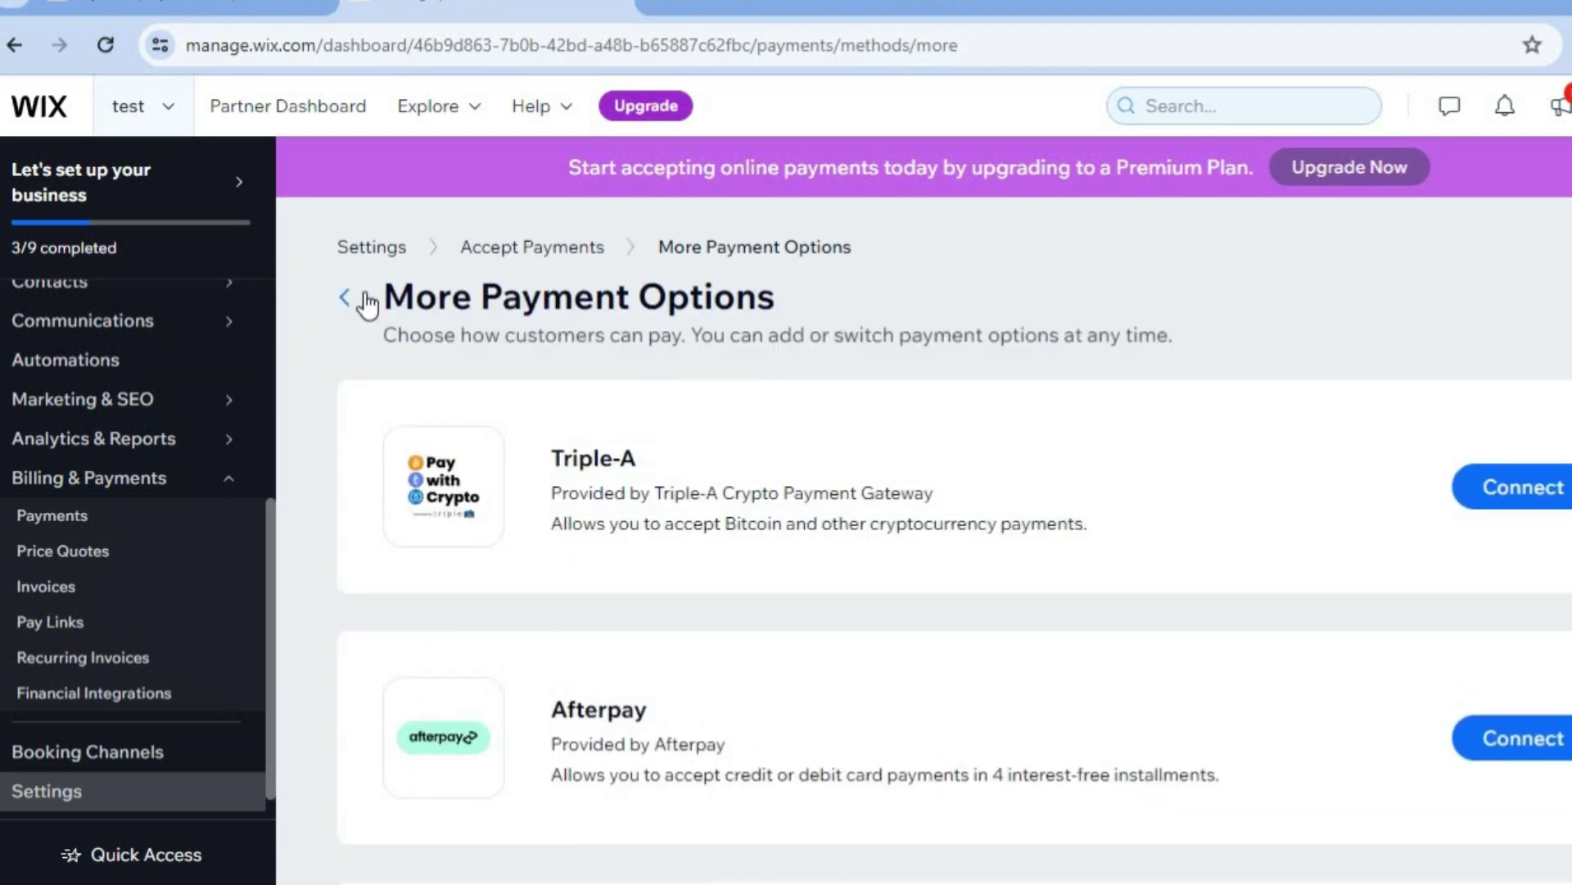
{"action": "left_click", "coordinate": [349, 311]}
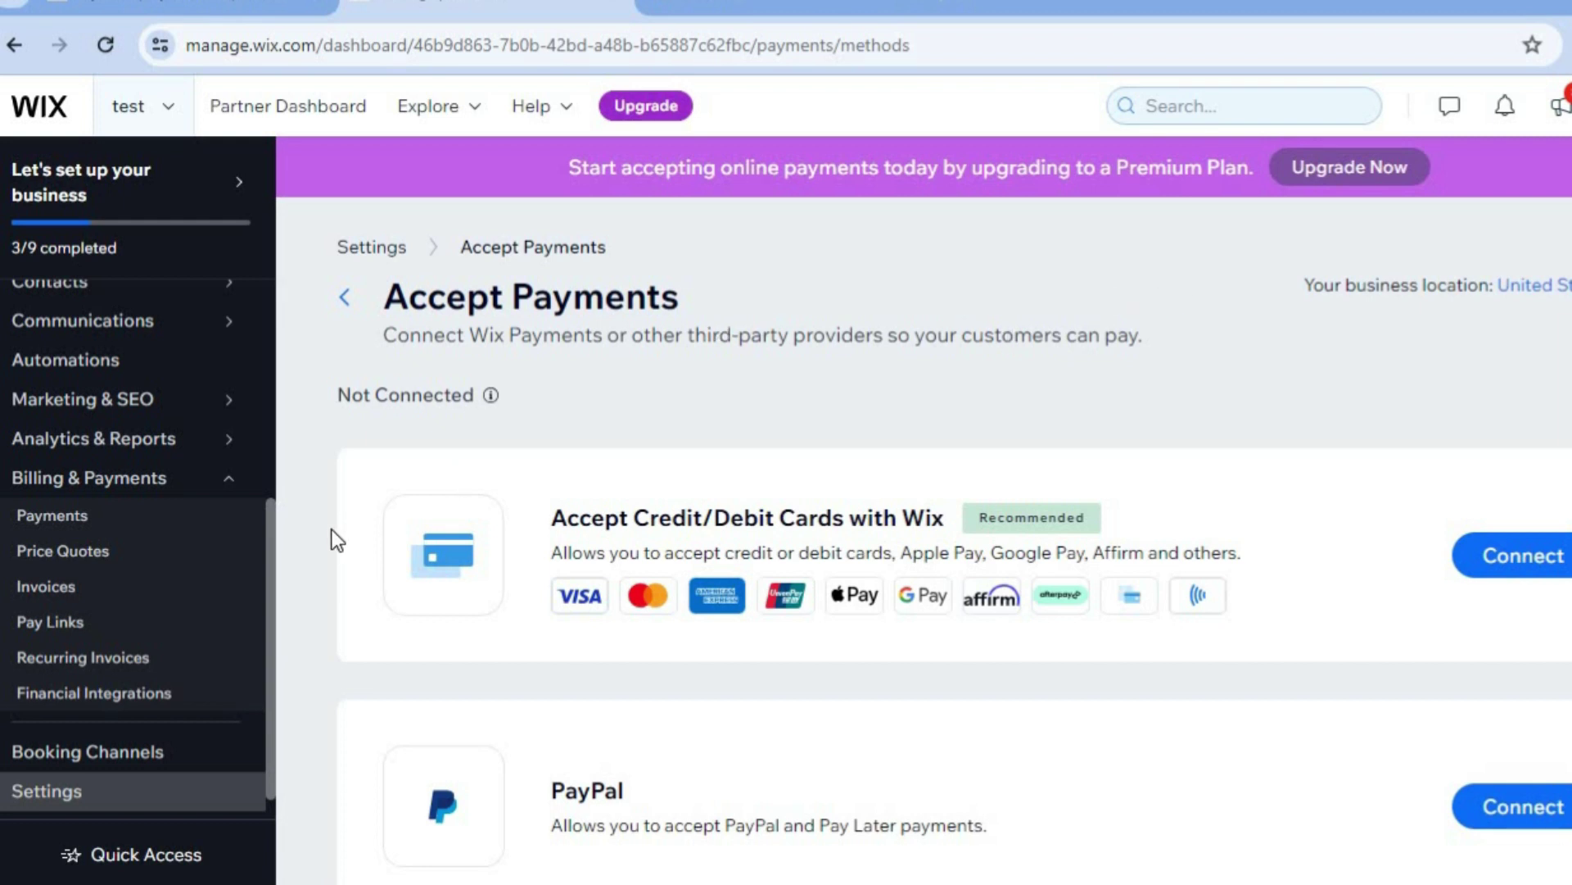
{"action": "left_click_drag", "start_coordinate": [273, 510], "coordinate": [308, 301]}
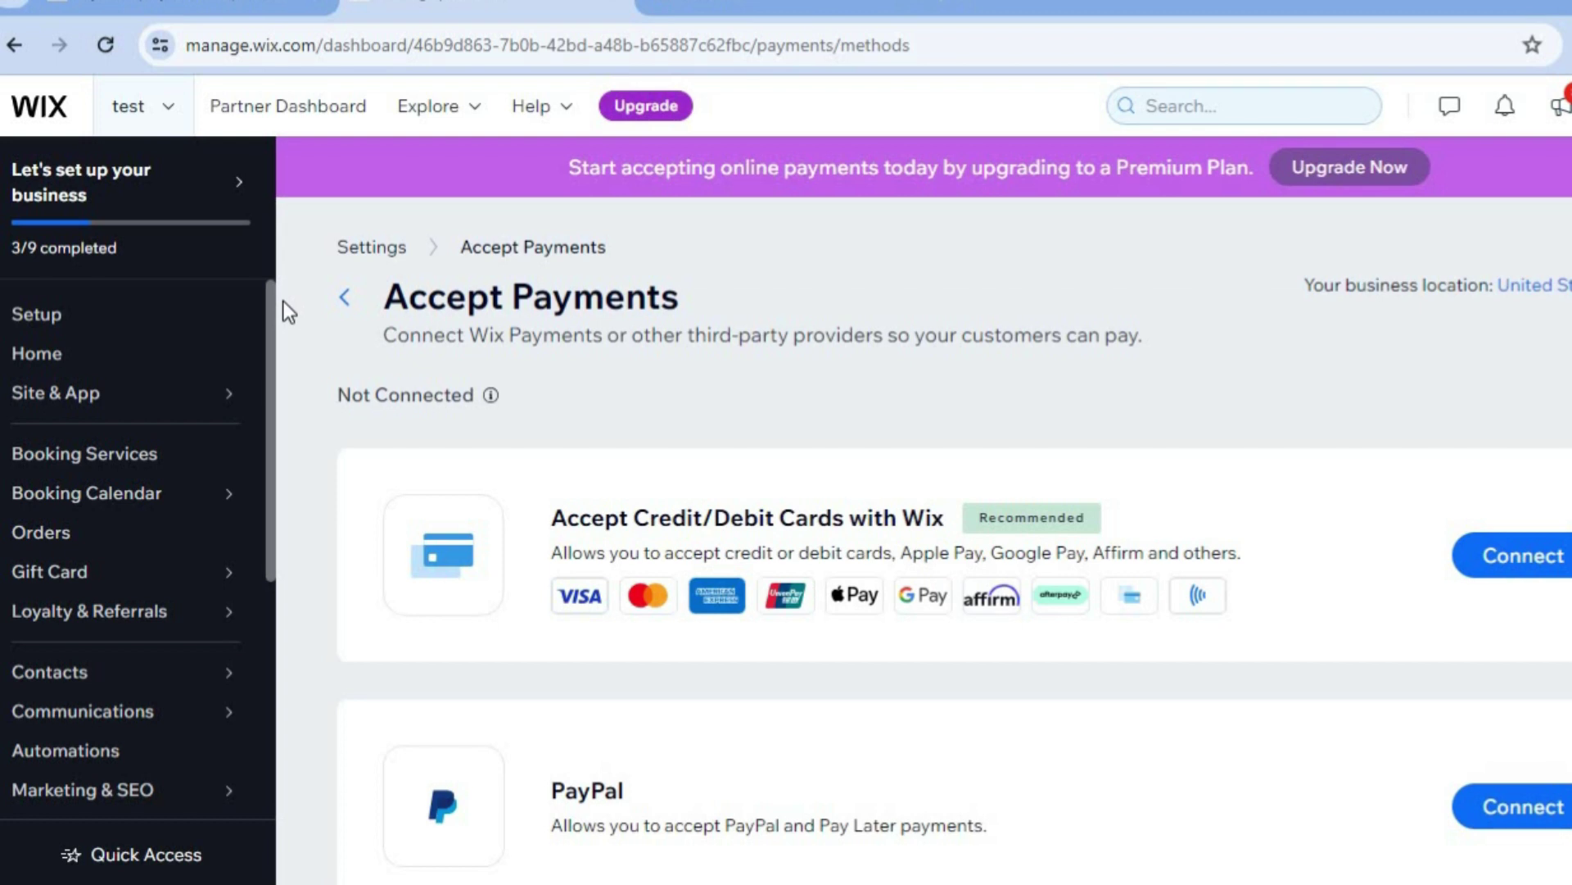
Start designing the site from the Setup page and choose to customize a designed template
{"action": "left_click", "coordinate": [102, 326]}
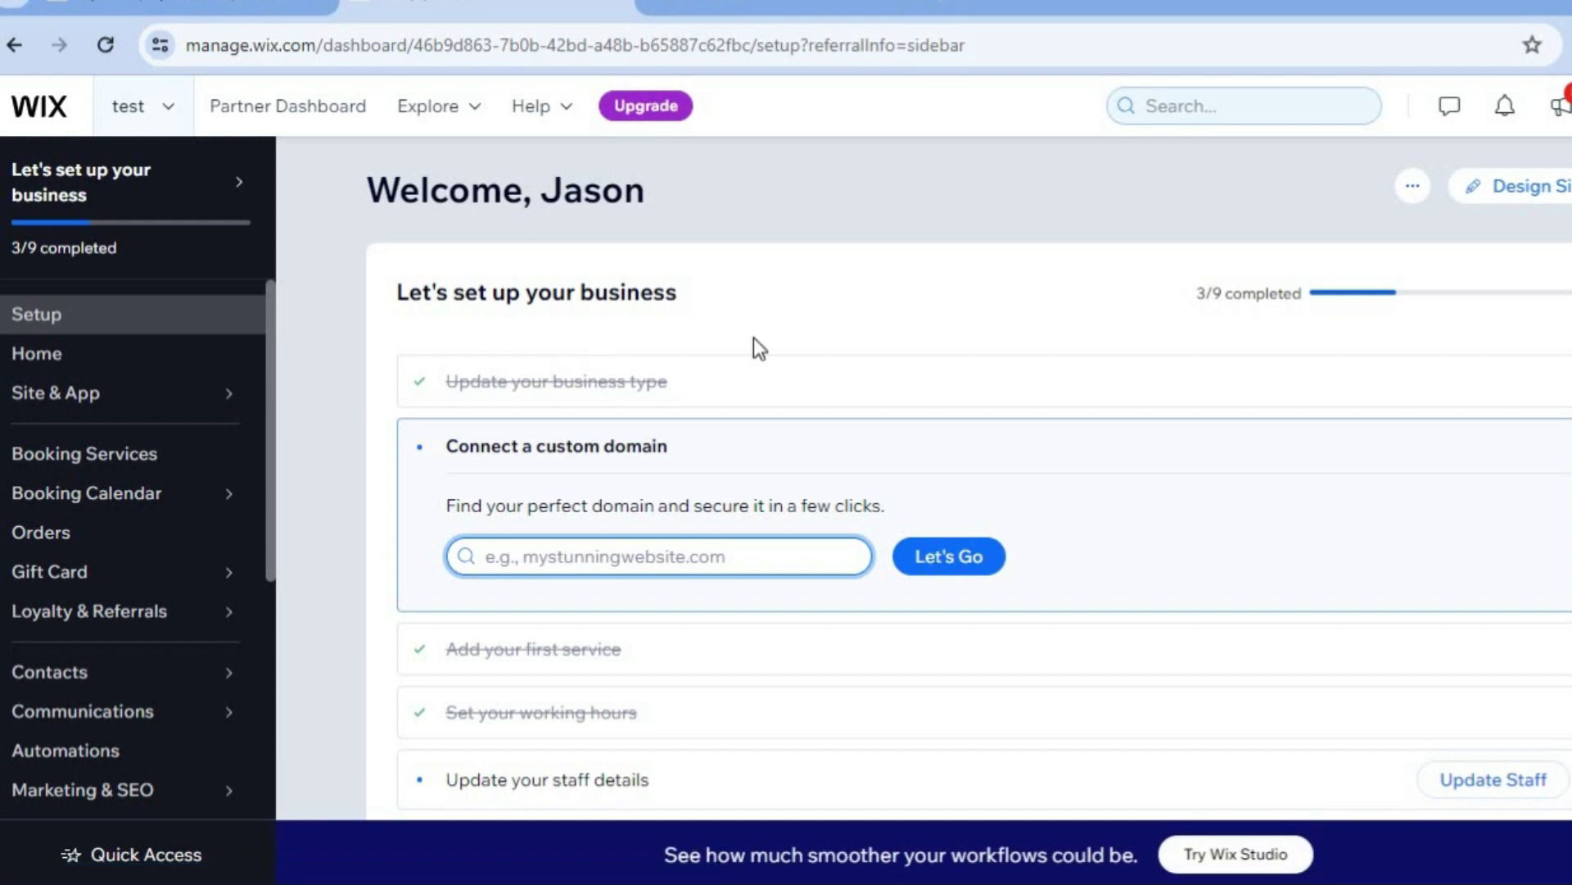
{"action": "left_click", "coordinate": [1520, 205]}
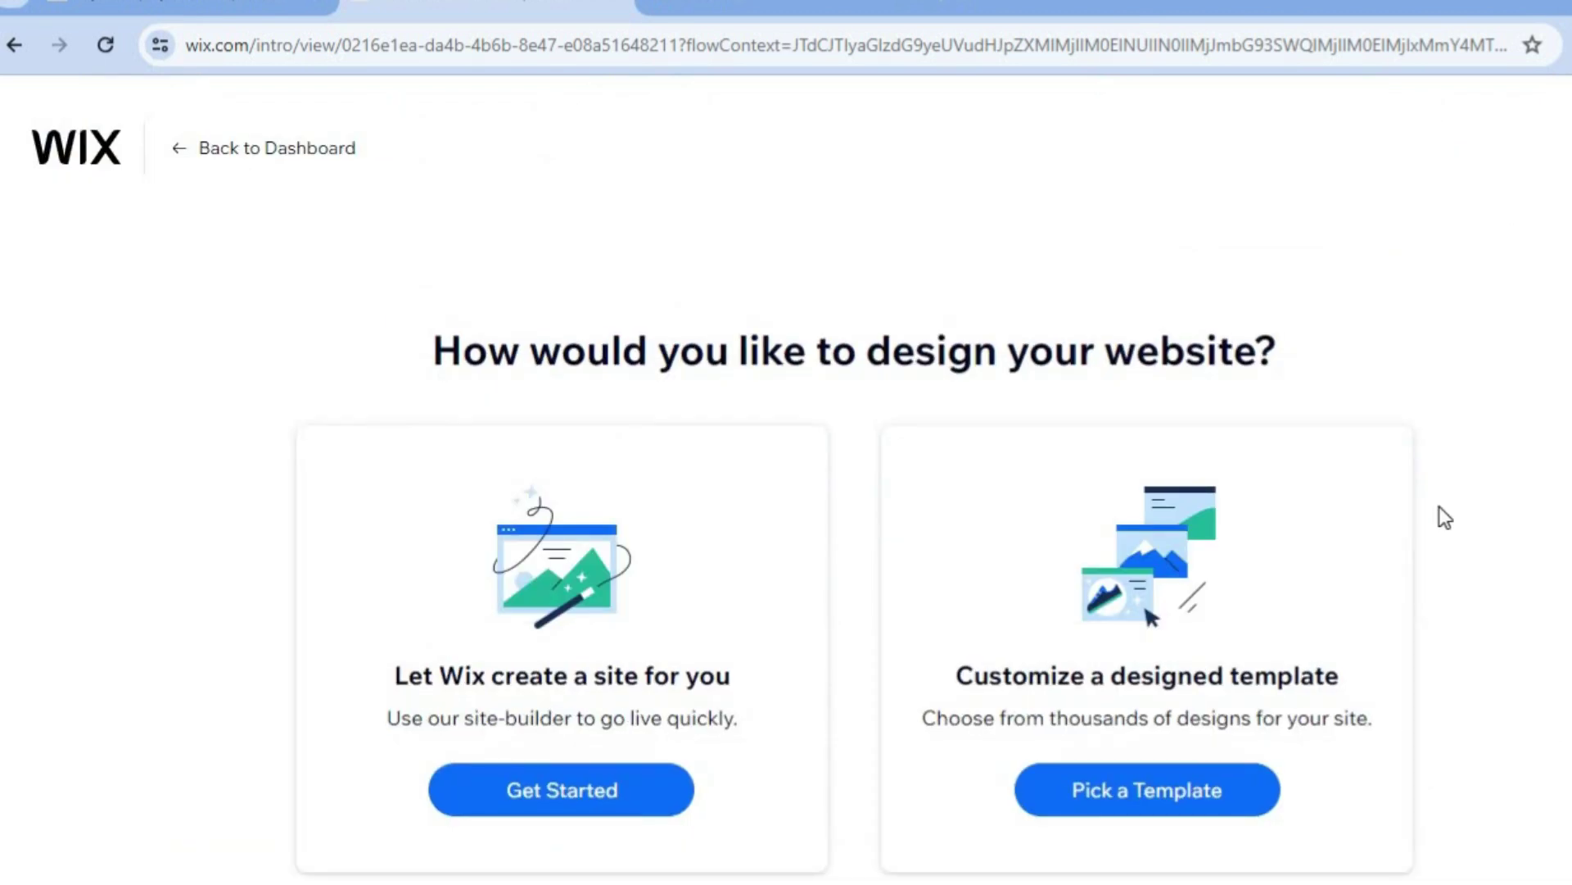
{"action": "left_click", "coordinate": [1154, 806]}
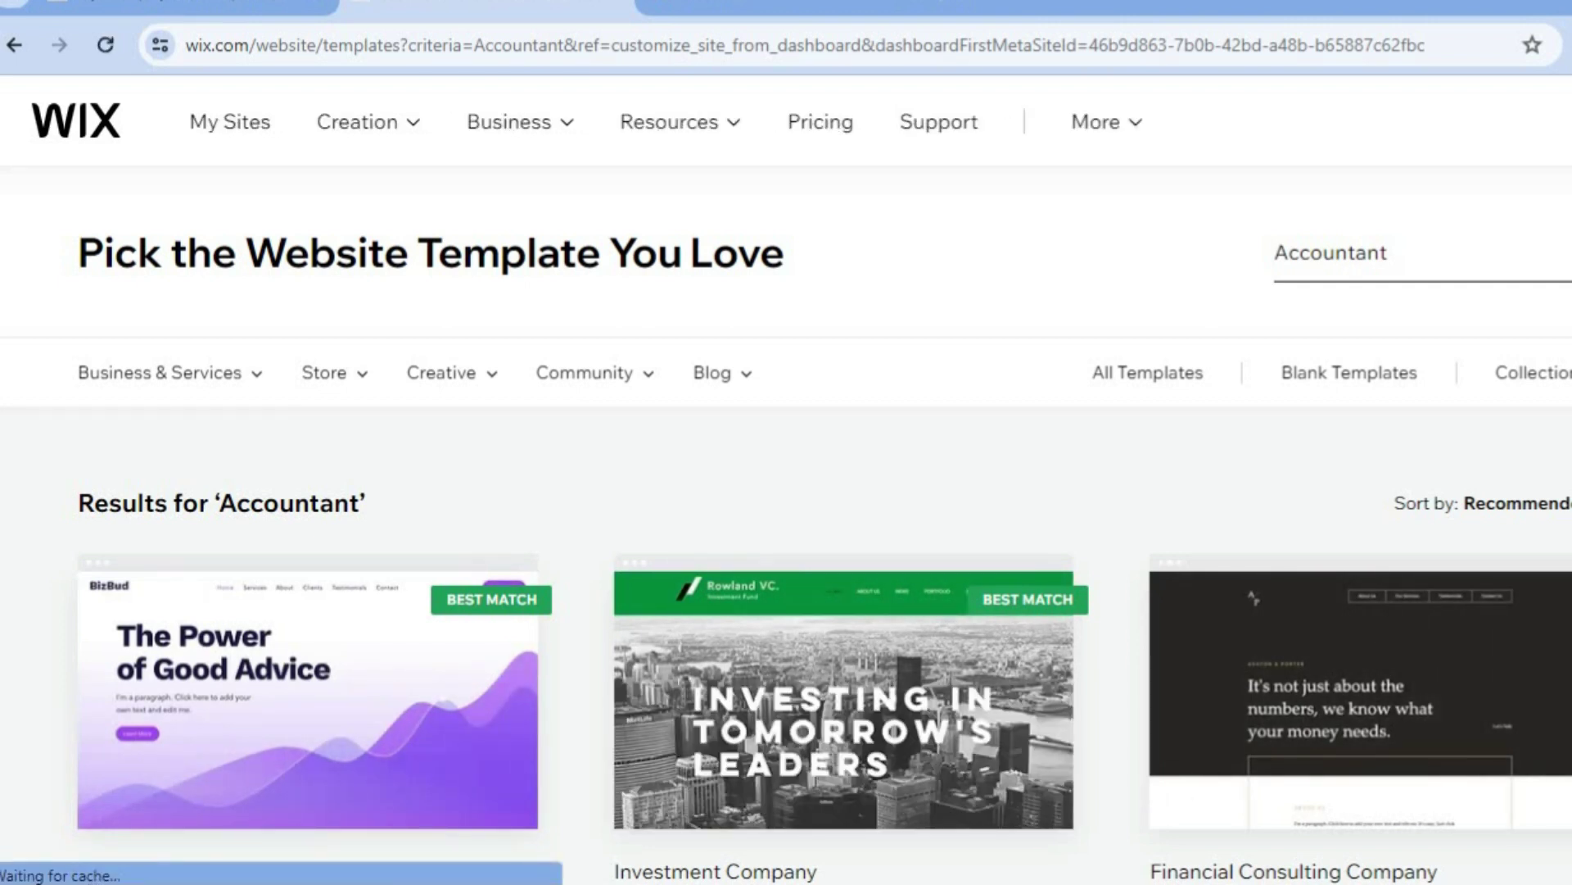
Look through the website templates offered for Accountant and return to the first results
{"action": "scroll", "coordinate": [786, 481], "scroll_direction": "down", "scroll_amount": 2}
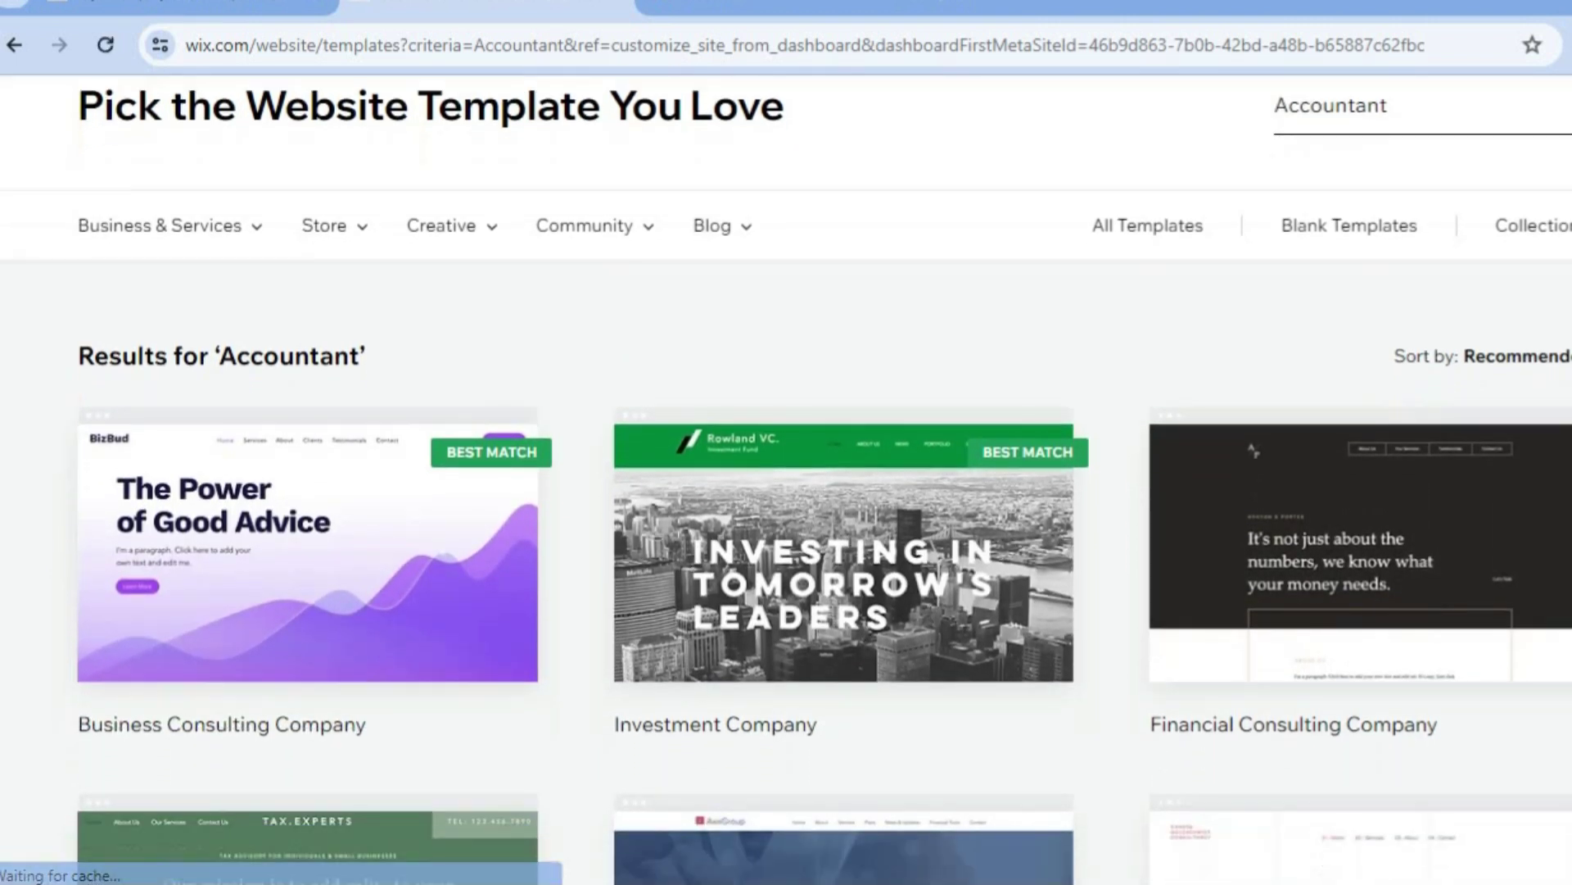
{"action": "scroll", "coordinate": [786, 508], "scroll_direction": "down", "scroll_amount": 1}
{"action": "scroll", "coordinate": [786, 508], "scroll_direction": "down", "scroll_amount": 2}
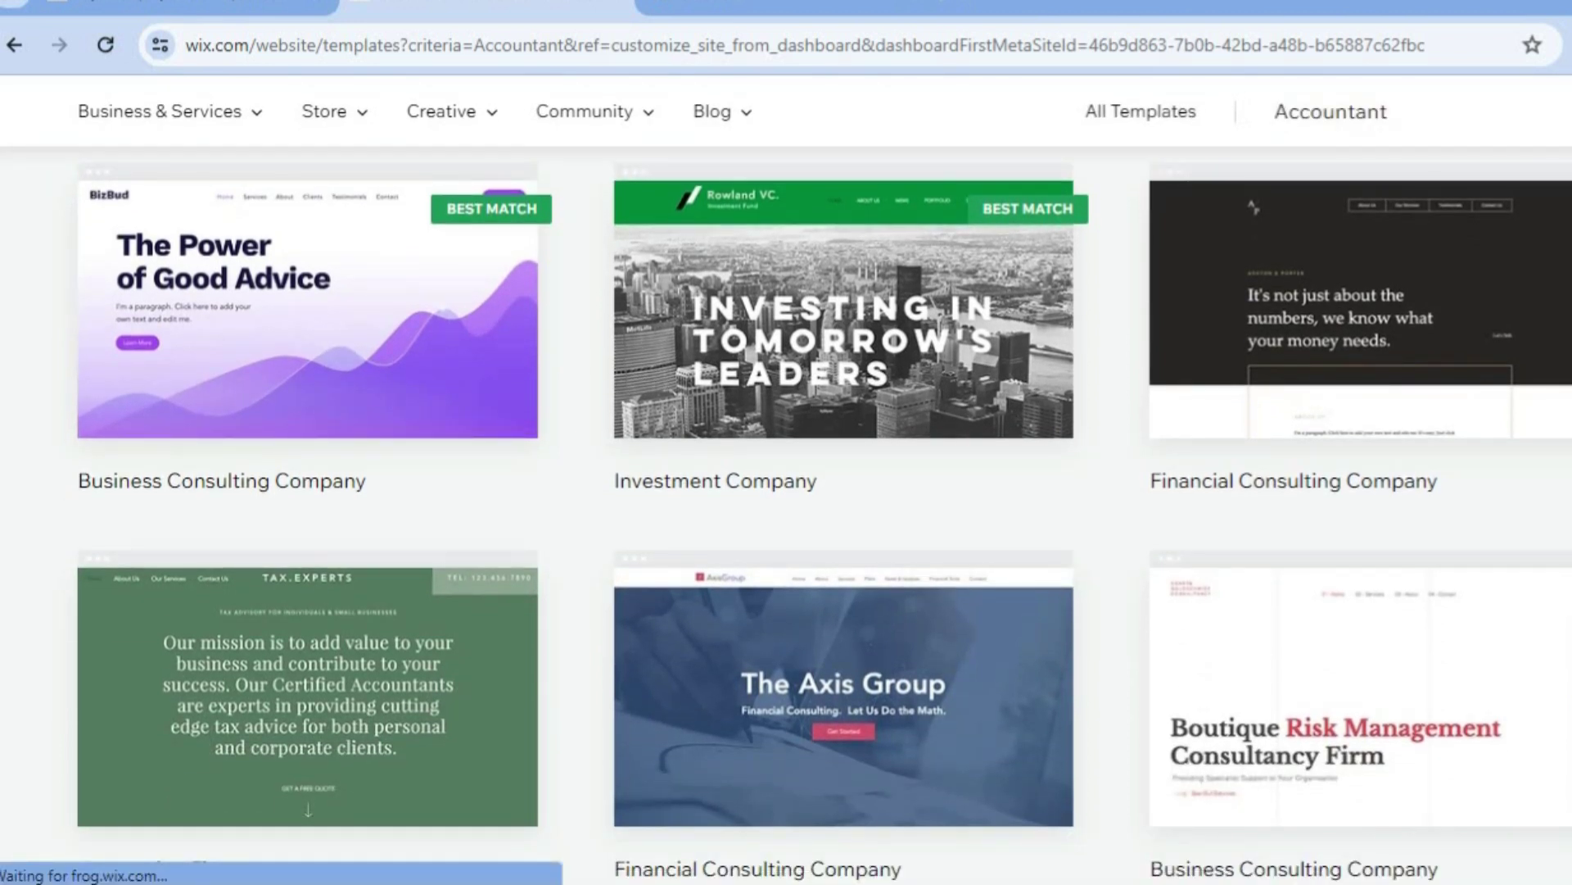
{"action": "scroll", "coordinate": [786, 515], "scroll_direction": "down", "scroll_amount": 12}
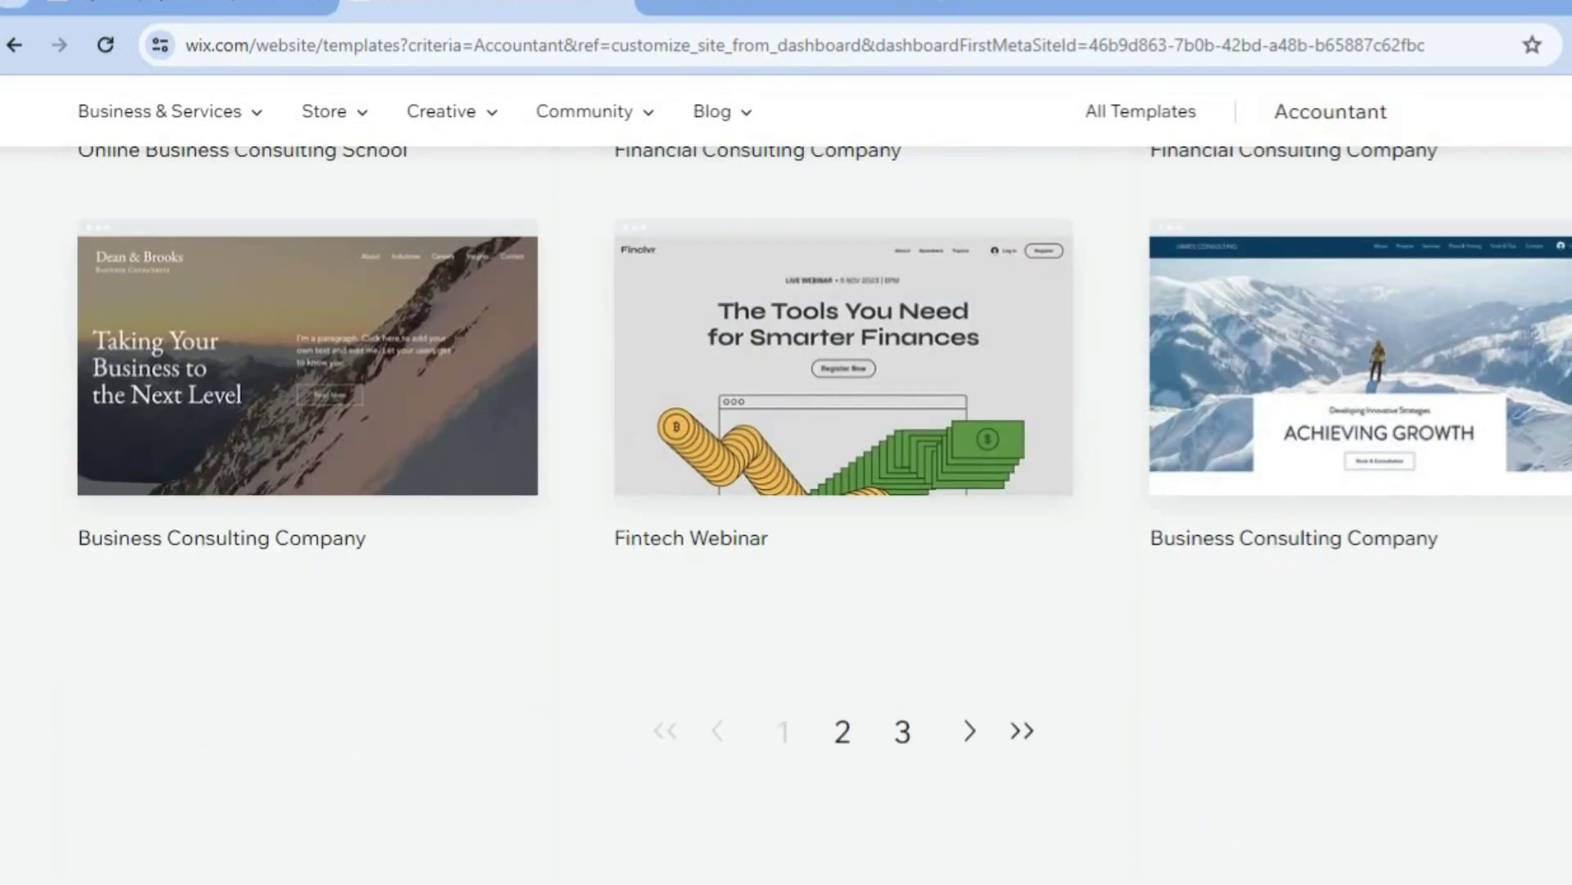
{"action": "scroll", "coordinate": [787, 508], "scroll_direction": "down", "scroll_amount": 3}
{"action": "scroll", "coordinate": [786, 508], "scroll_direction": "up", "scroll_amount": 12}
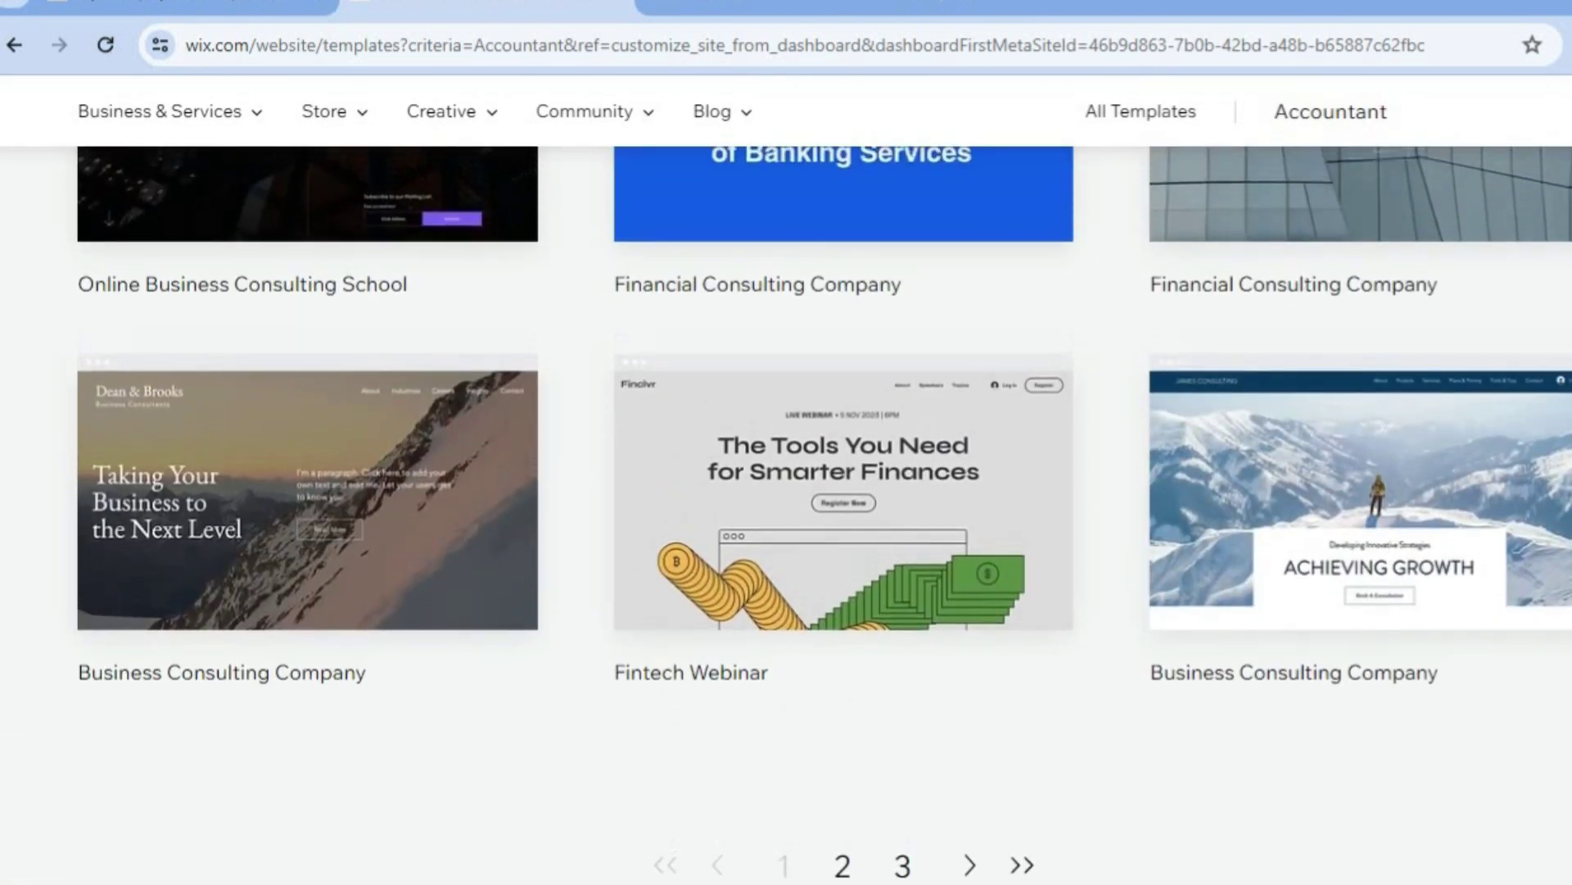
{"action": "scroll", "coordinate": [787, 514], "scroll_direction": "up", "scroll_amount": 3}
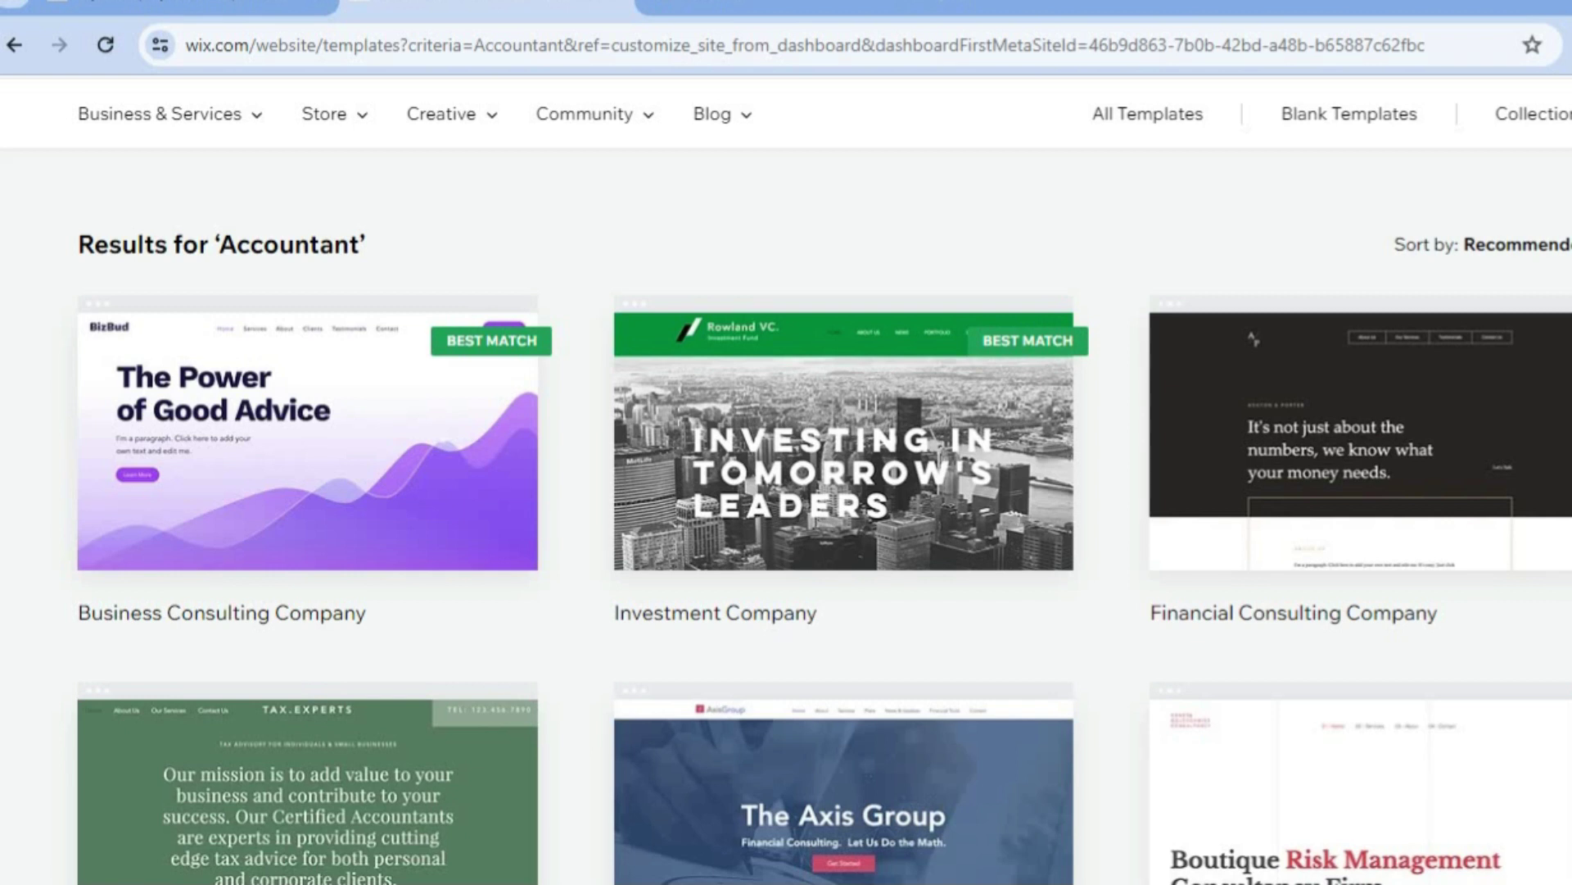
{"action": "scroll", "coordinate": [786, 492], "scroll_direction": "up", "scroll_amount": 1}
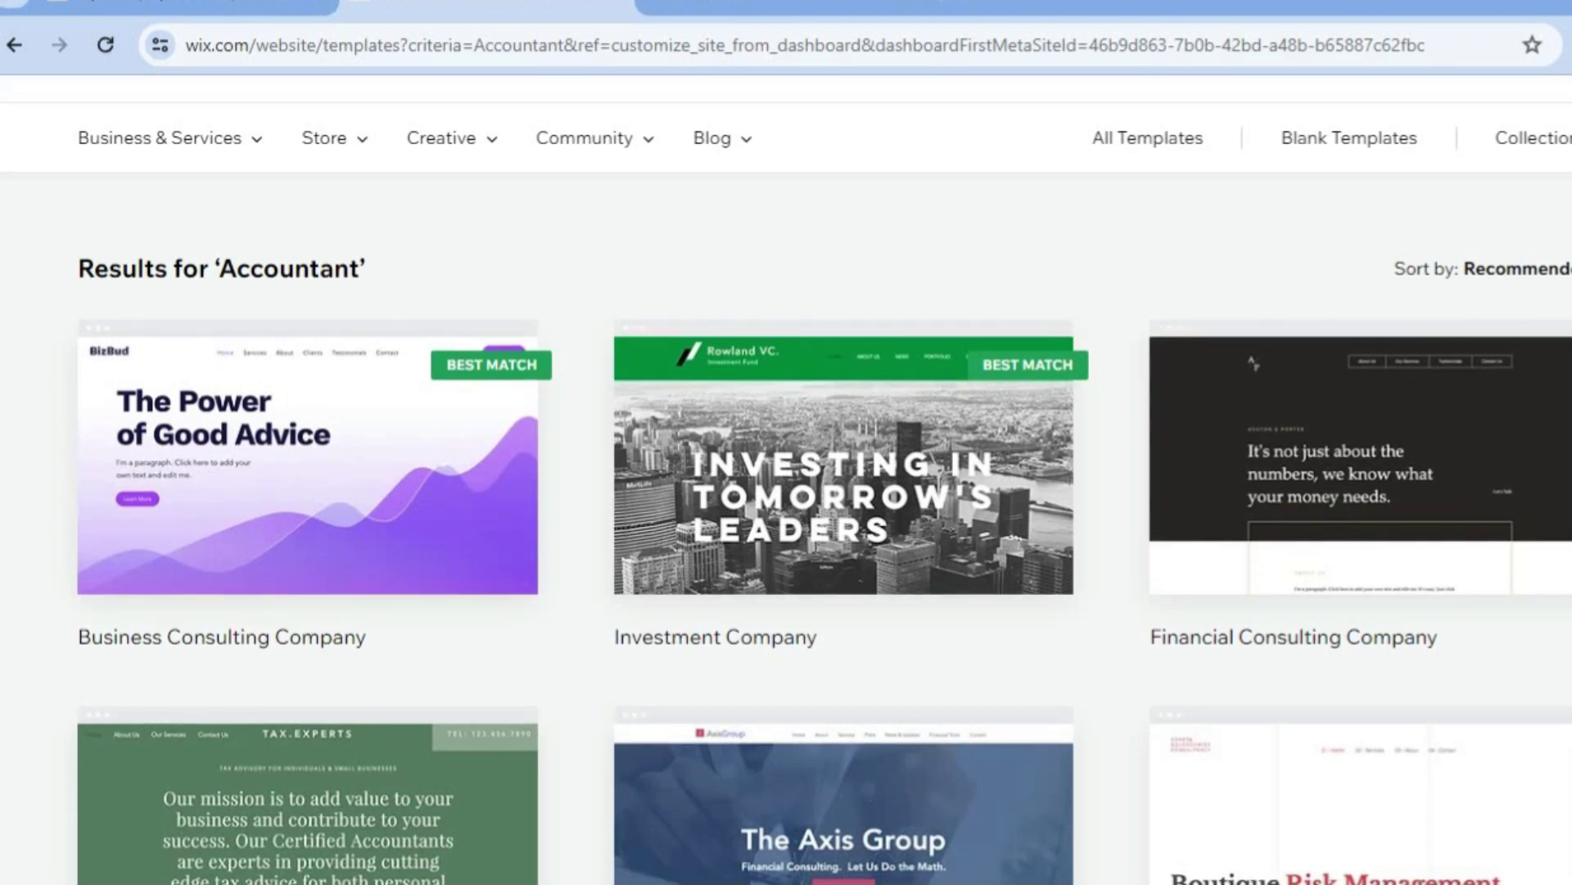
Open the Business Consulting Company template for editing and dismiss the AI site content offer
{"action": "mouse_move", "coordinate": [484, 460]}
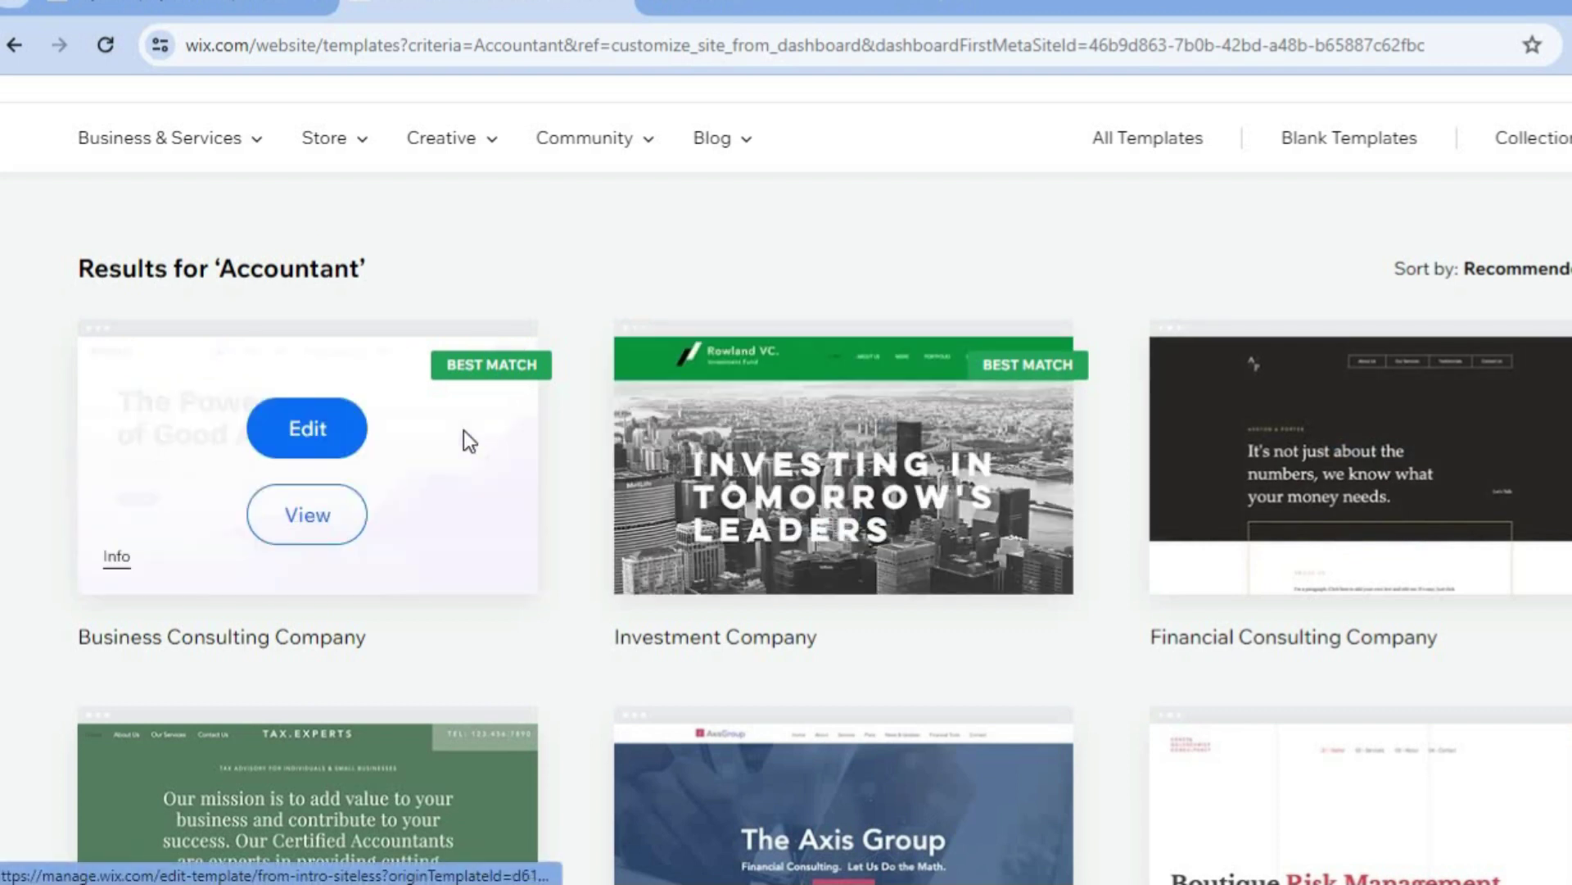
{"action": "left_click", "coordinate": [300, 417]}
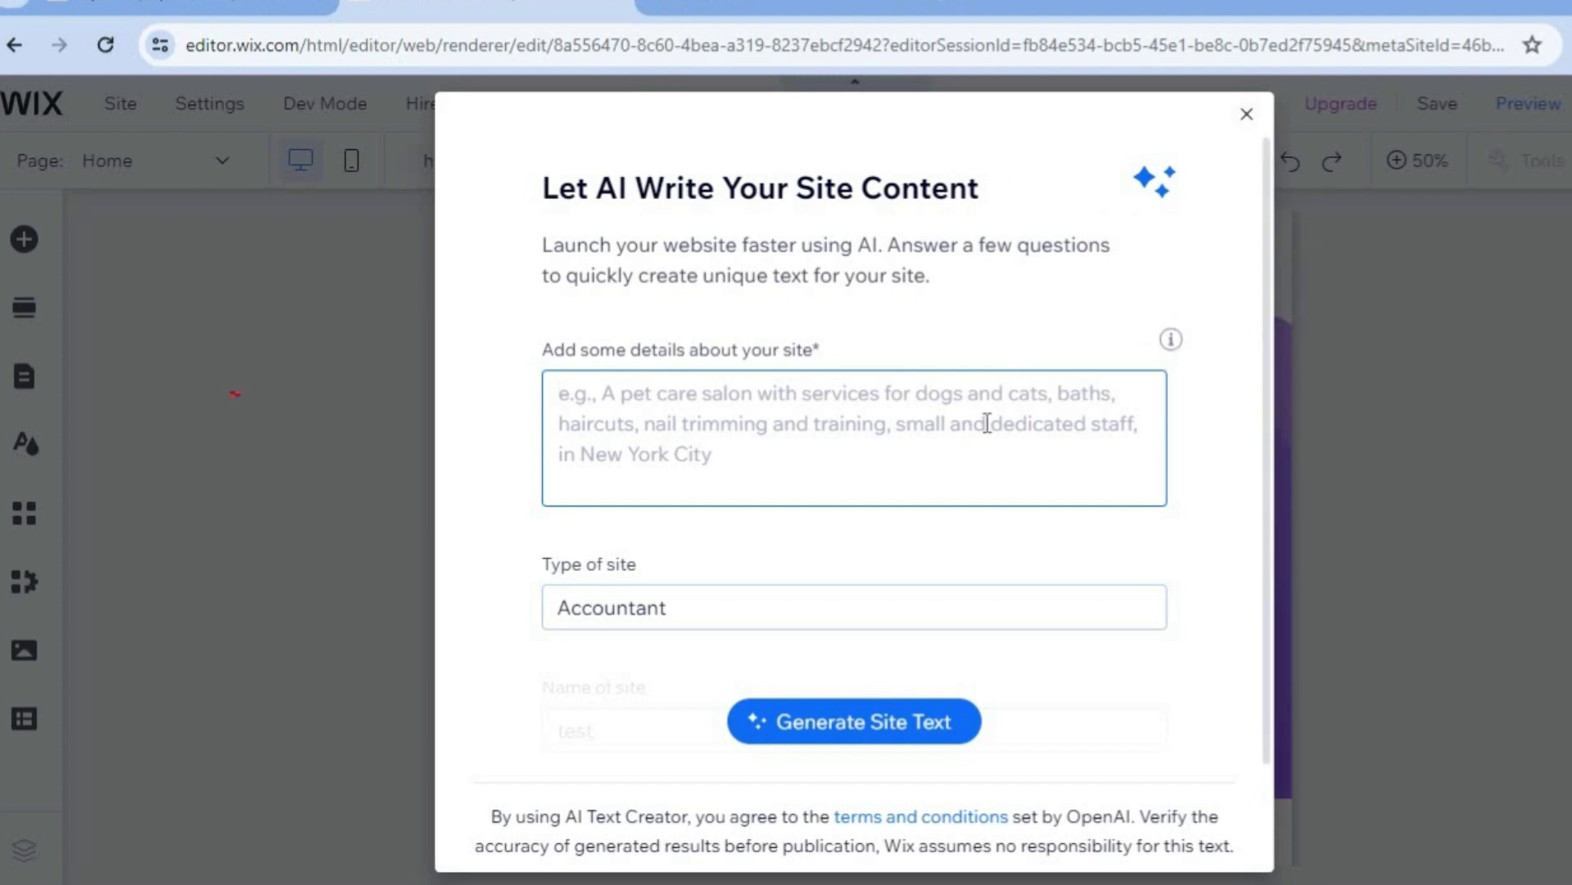
{"action": "left_click", "coordinate": [1247, 118]}
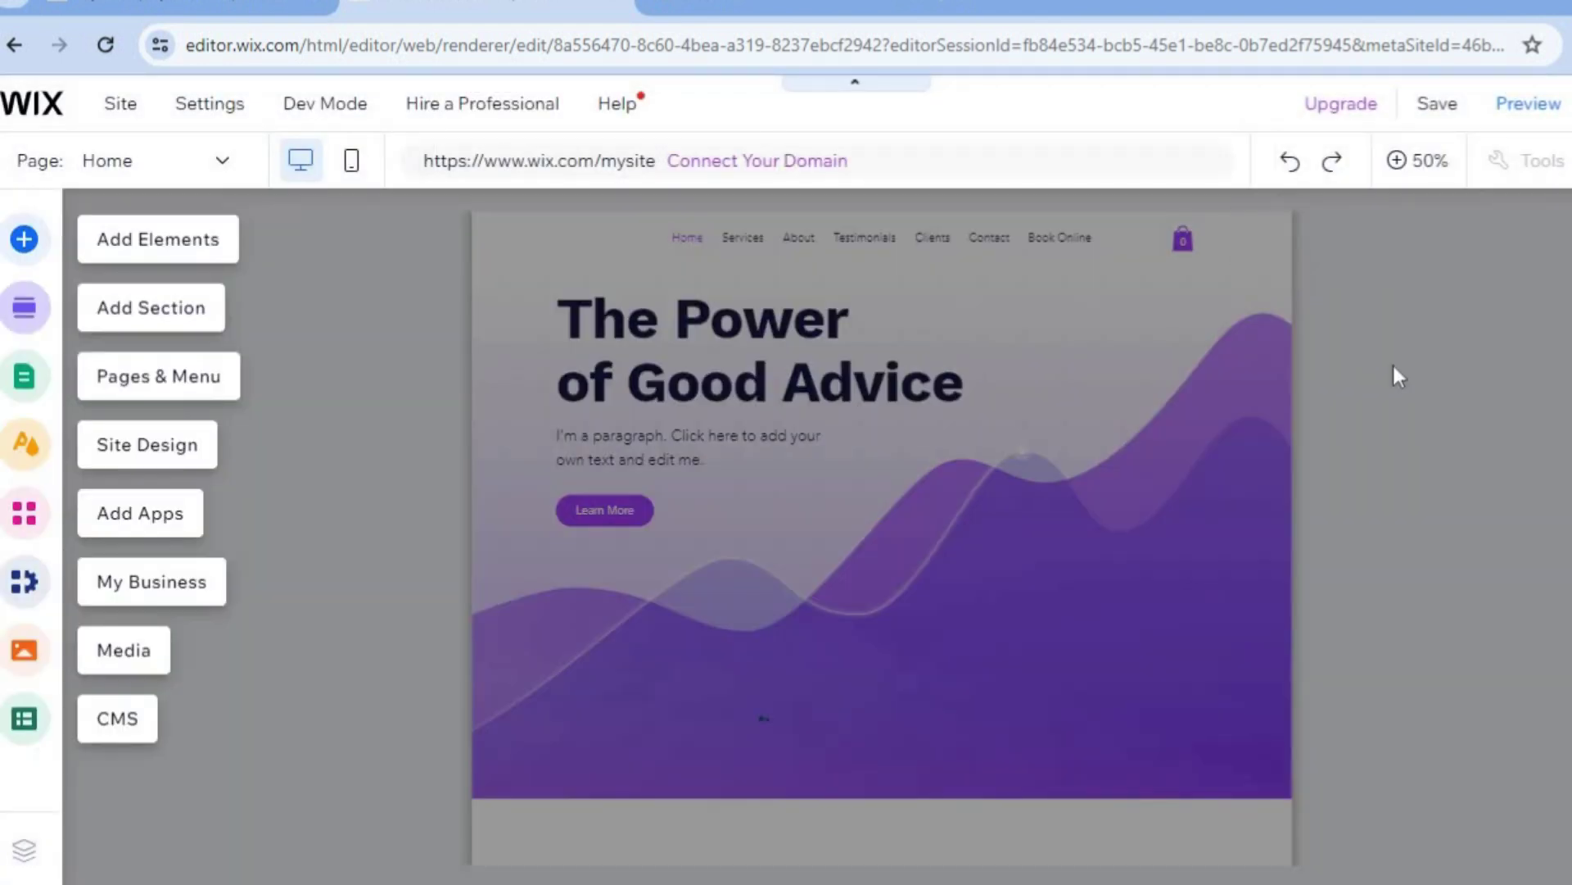
Open the header's menu management, move About to the end of the site menu below Book Online, and check the Clients item's options
{"action": "left_click", "coordinate": [1404, 170]}
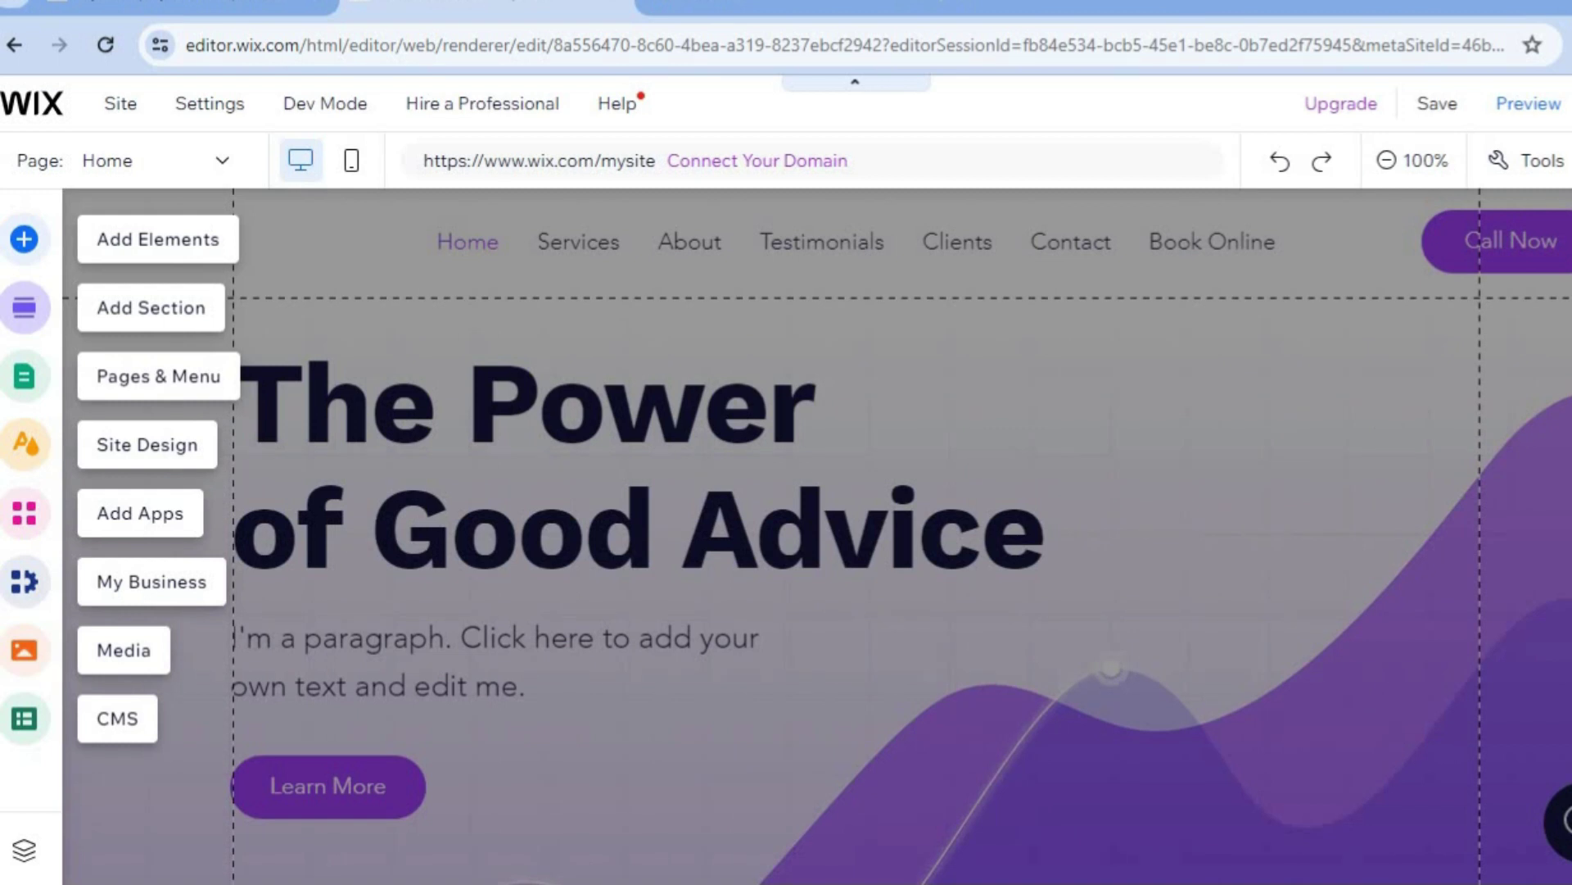
{"action": "scroll", "coordinate": [817, 536], "scroll_direction": "down", "scroll_amount": 10}
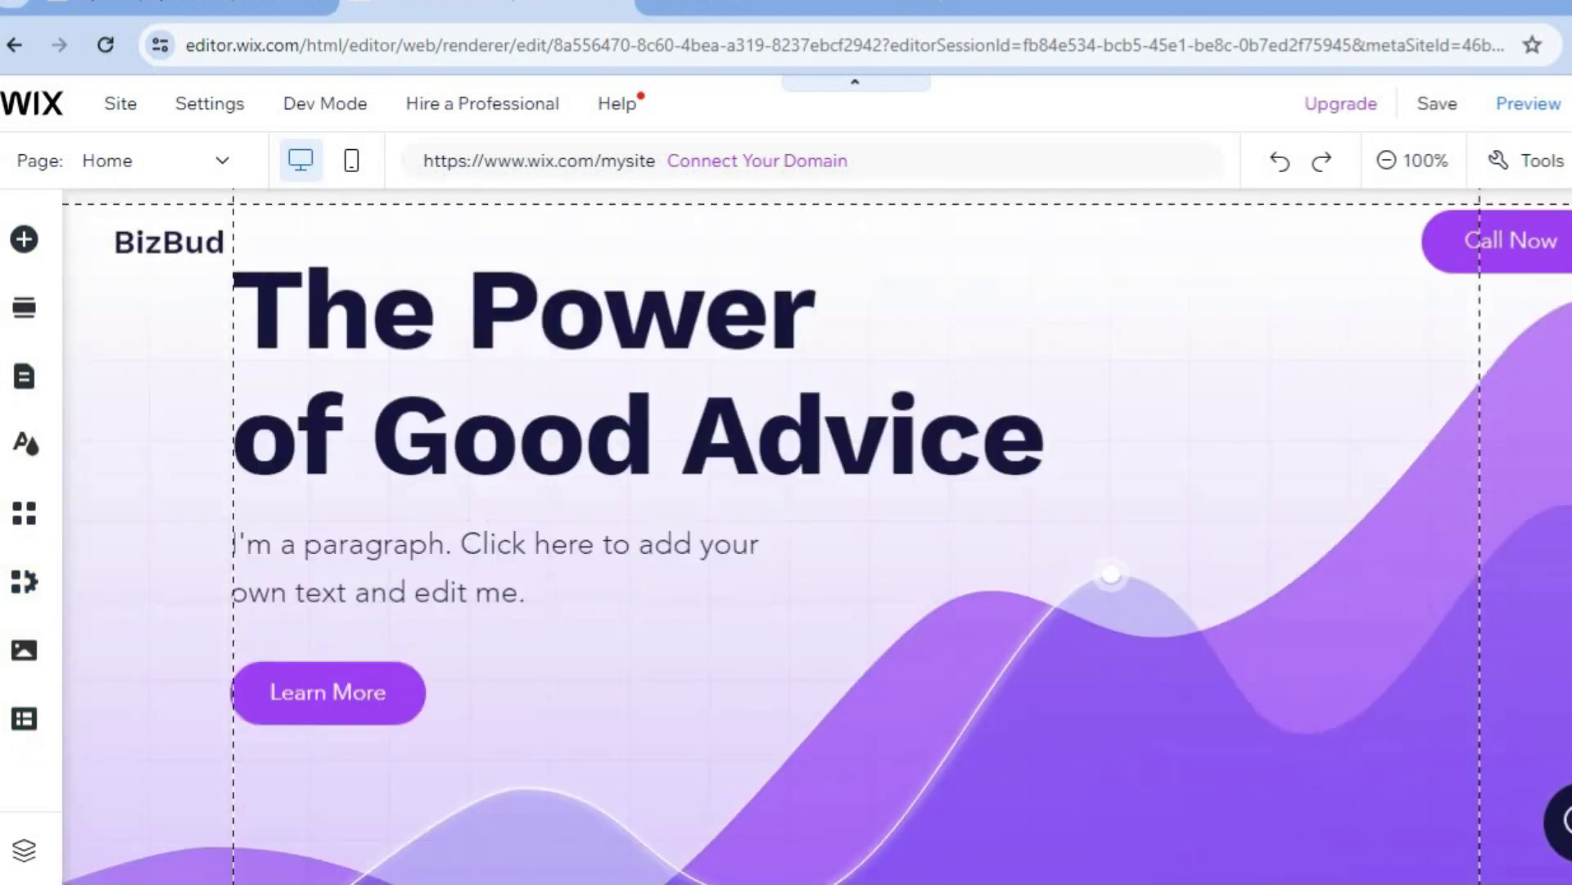
{"action": "scroll", "coordinate": [816, 535], "scroll_direction": "up", "scroll_amount": 10}
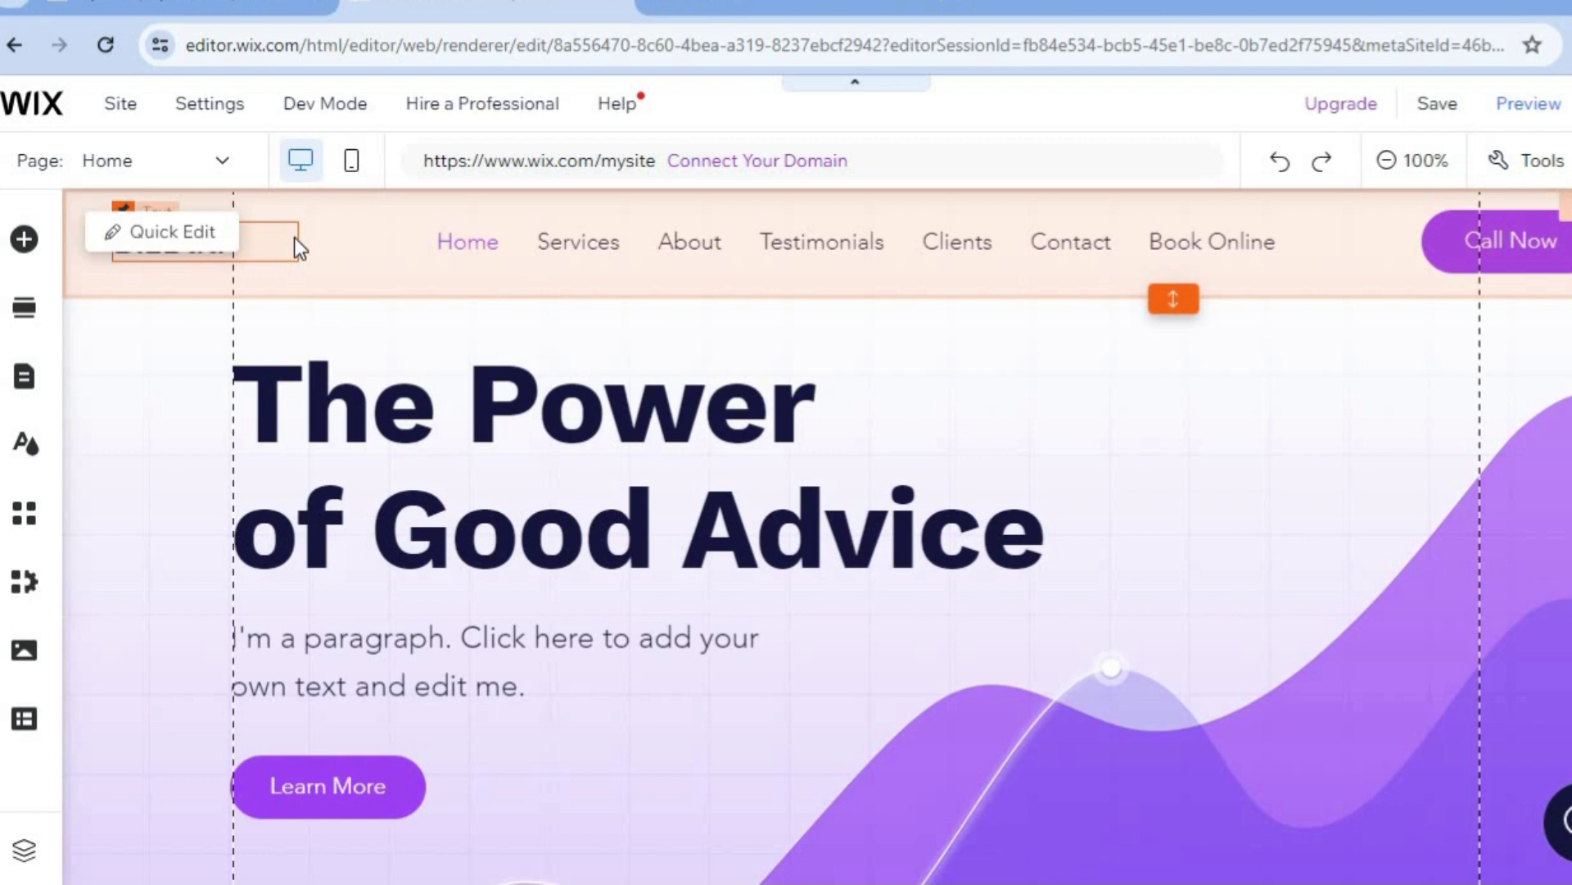
{"action": "left_click", "coordinate": [174, 233]}
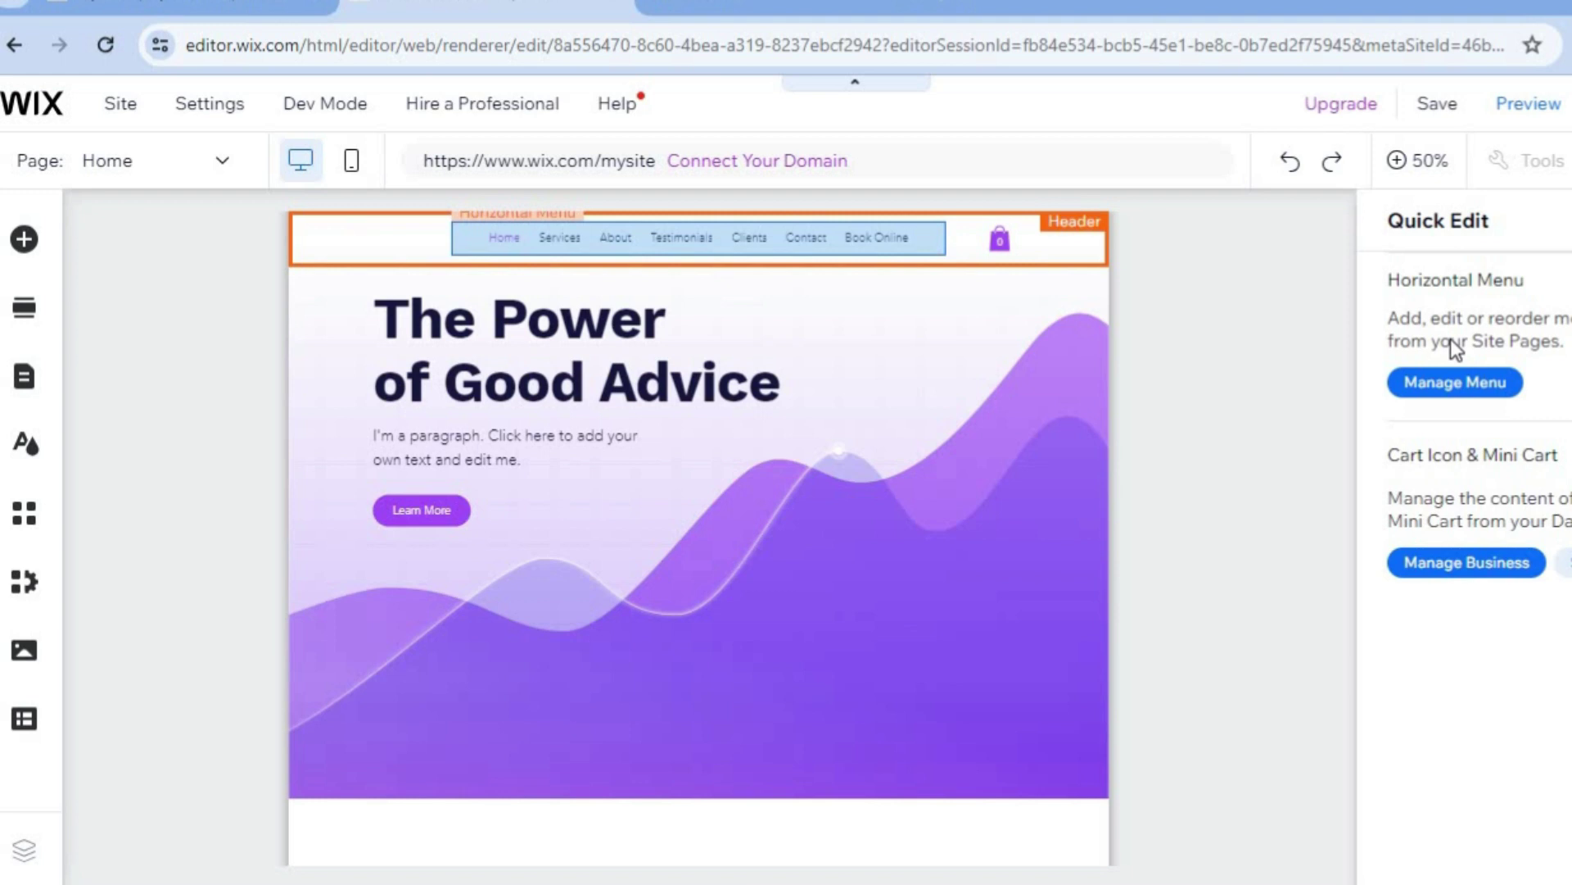
{"action": "left_click", "coordinate": [1445, 387]}
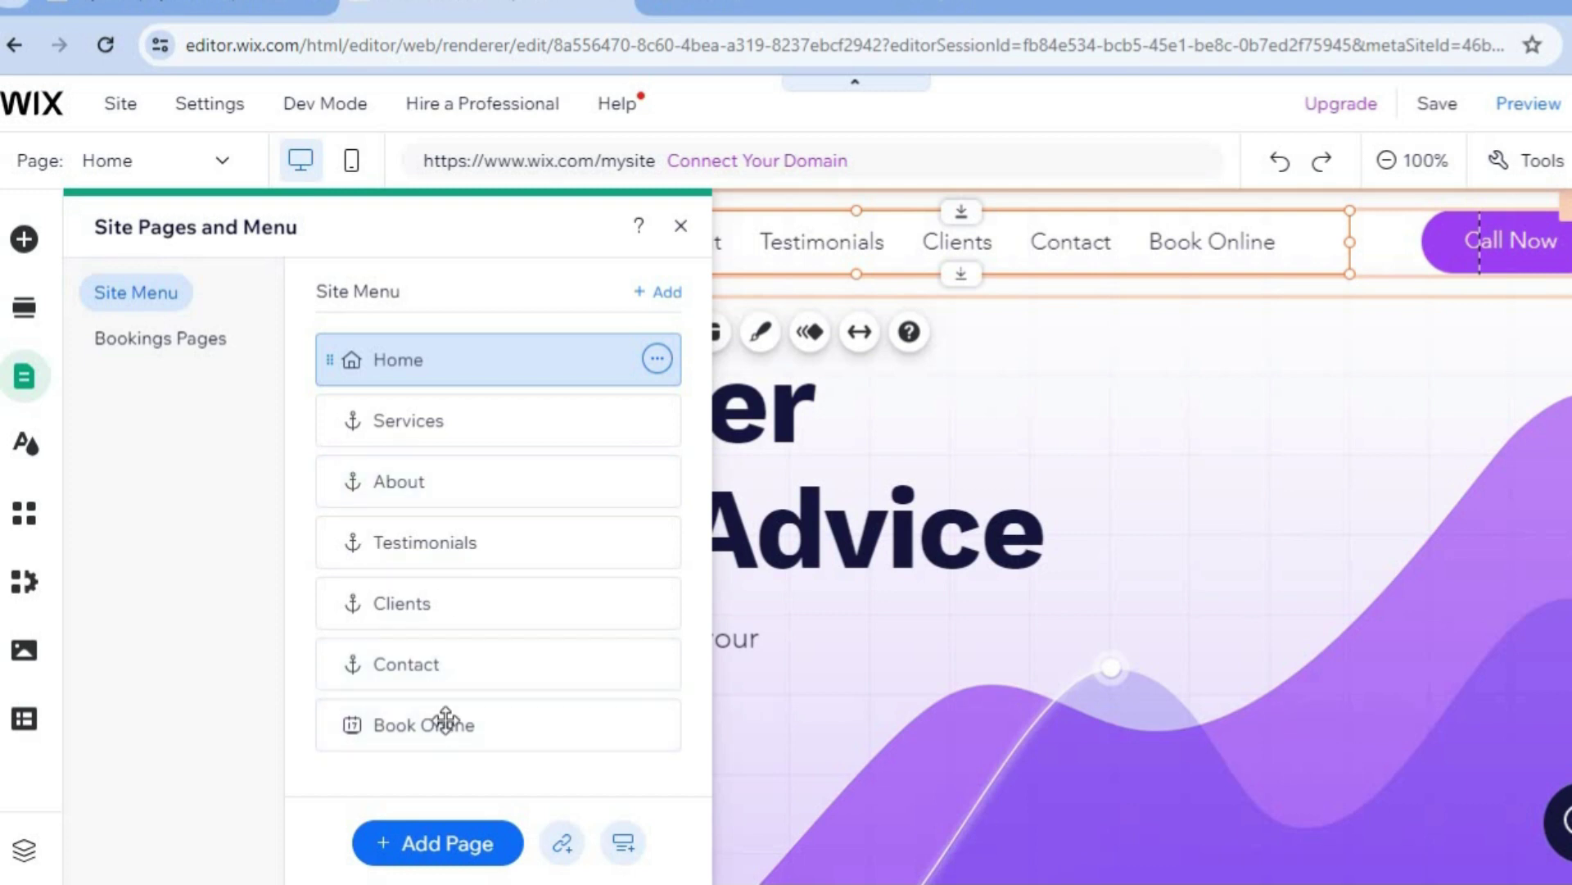
{"action": "left_click", "coordinate": [439, 474]}
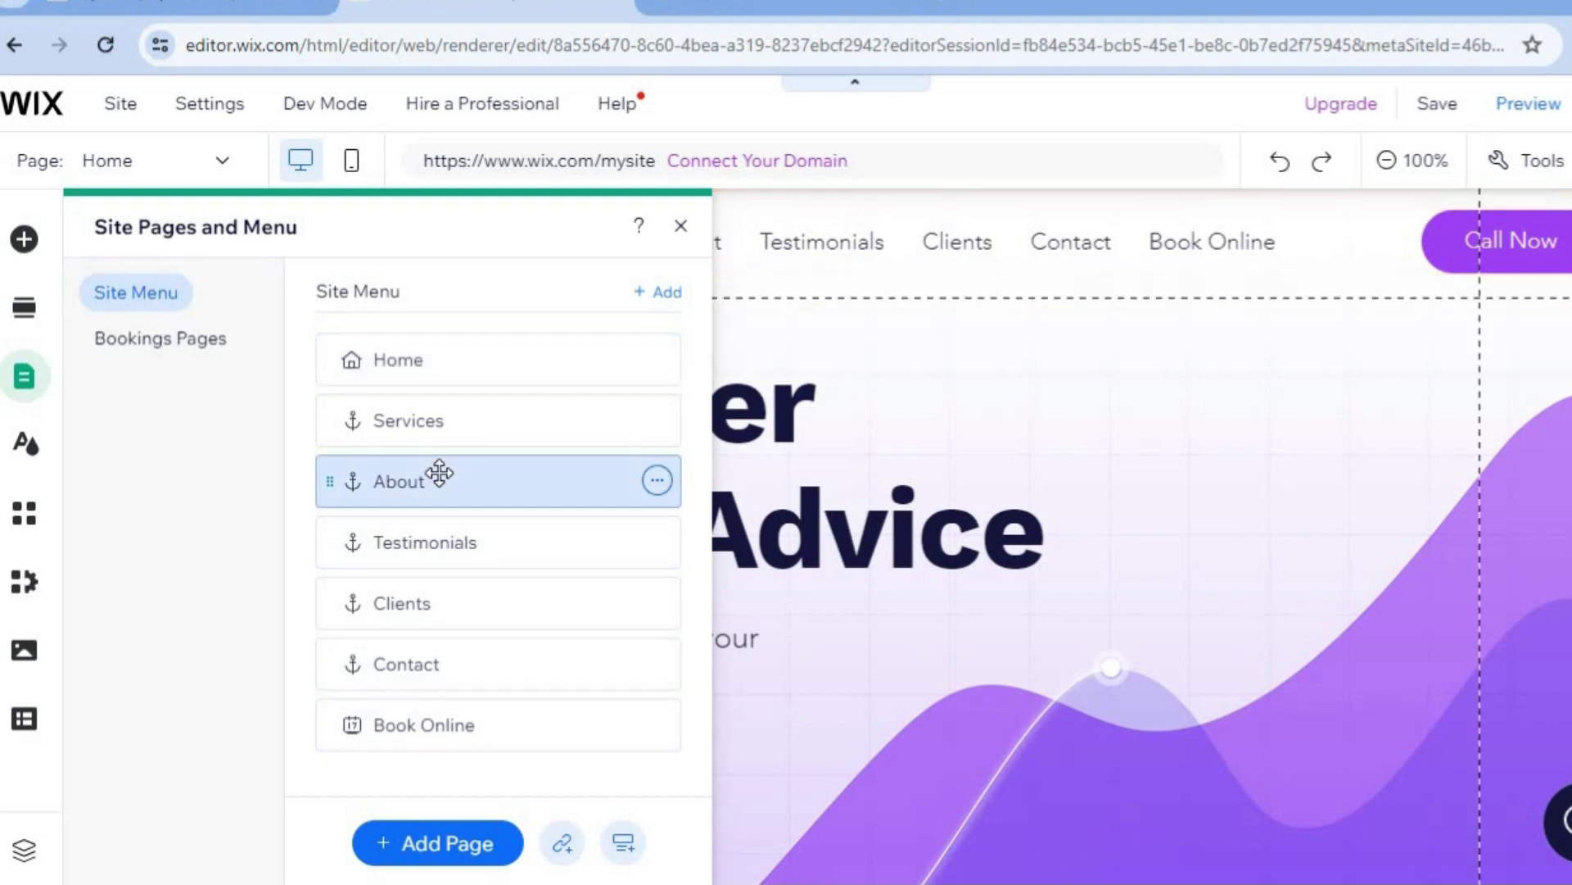
{"action": "left_click_drag", "start_coordinate": [439, 474], "coordinate": [446, 752]}
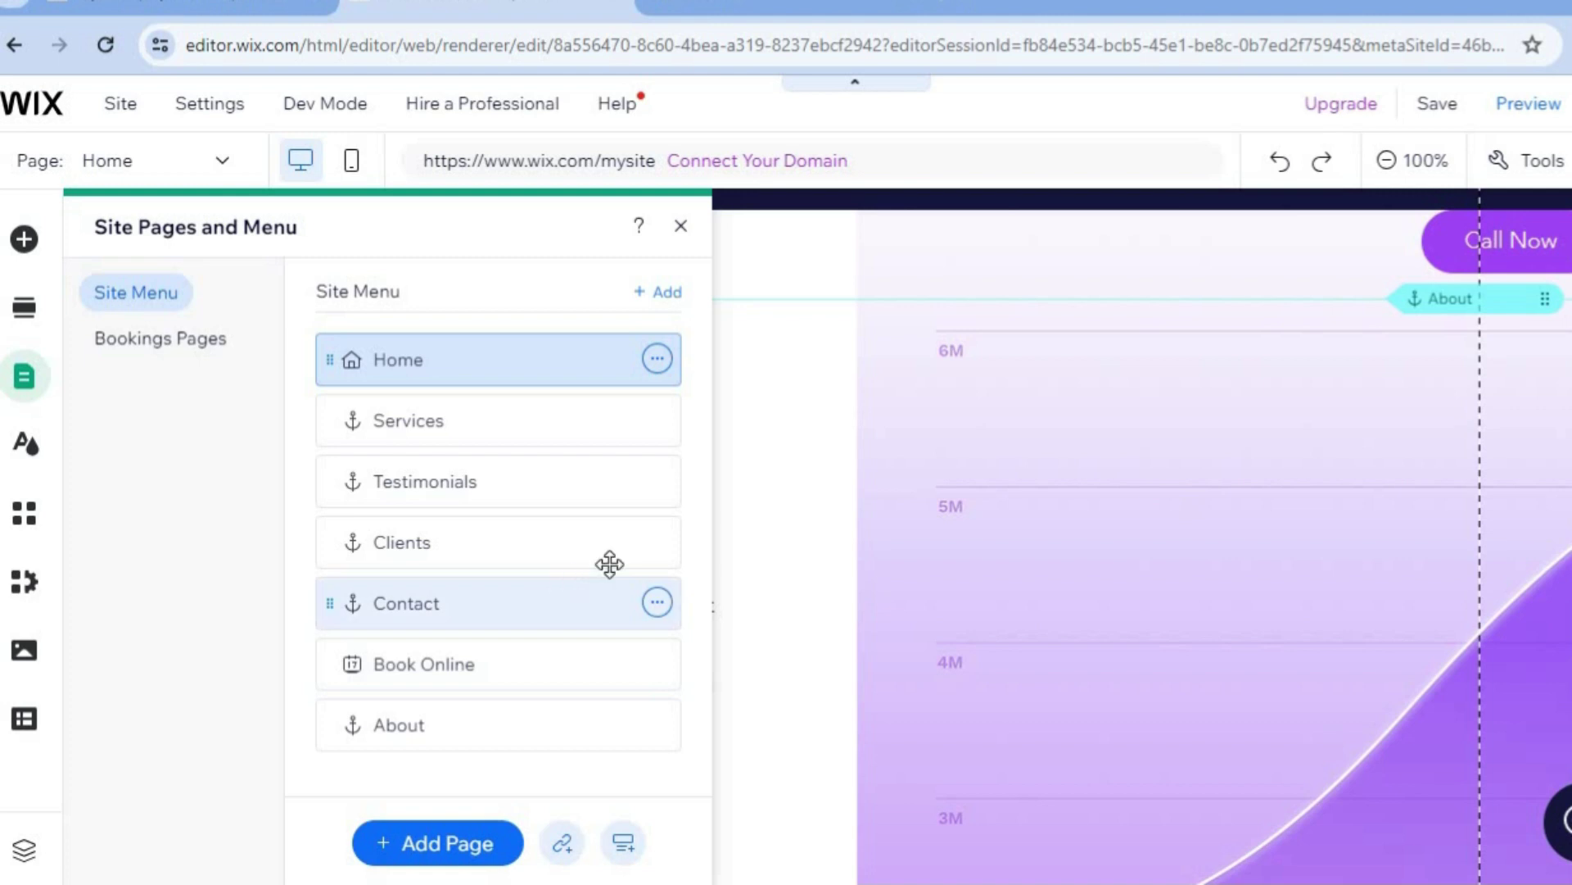
{"action": "left_click", "coordinate": [658, 542]}
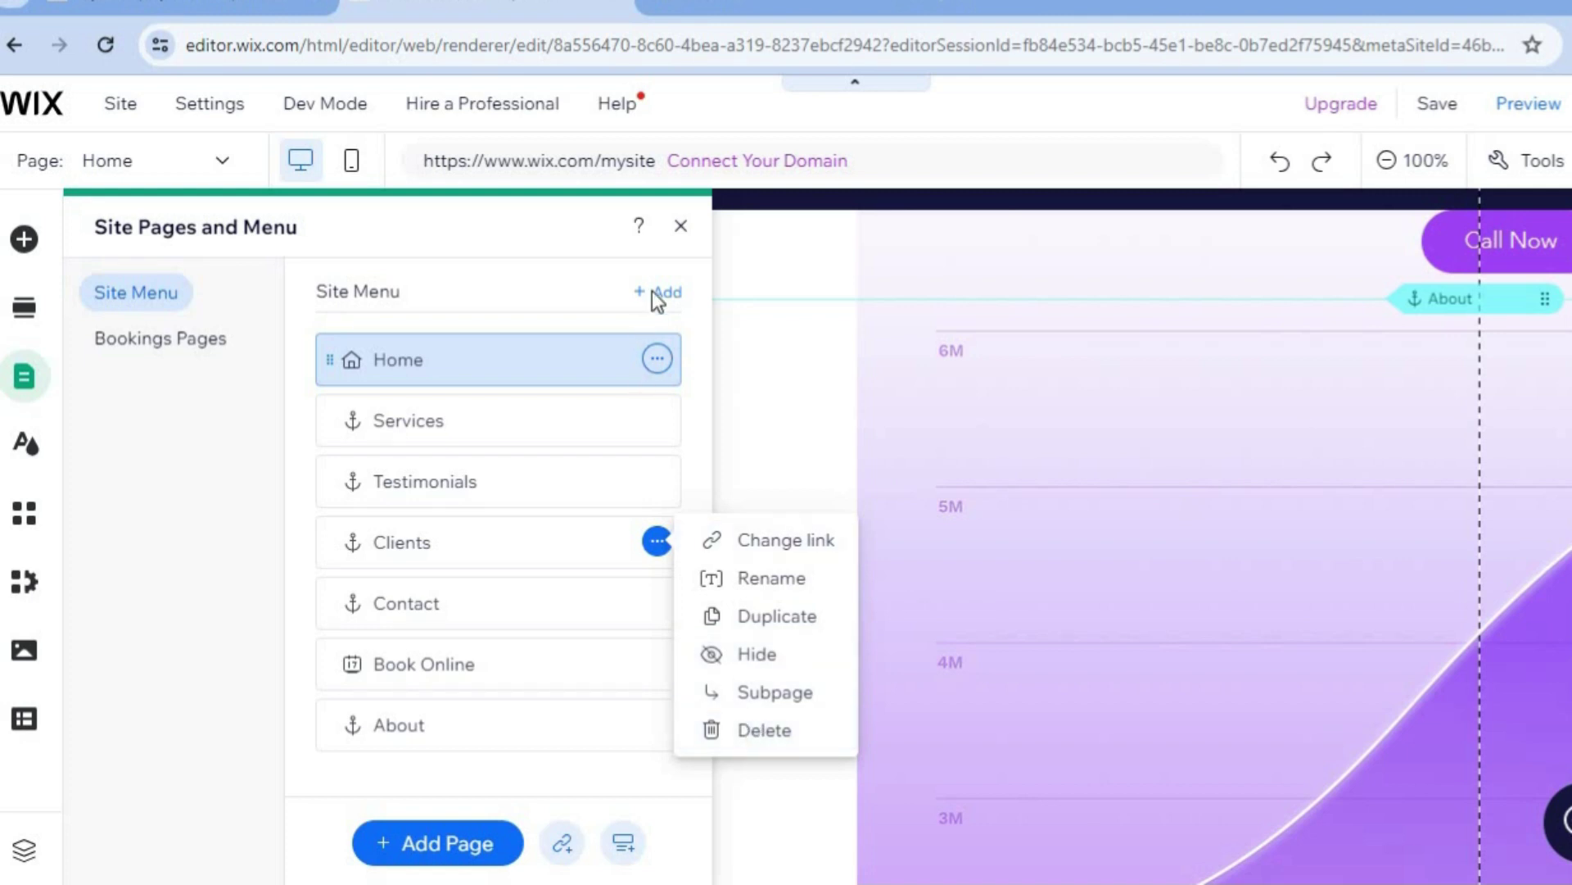
{"action": "left_click", "coordinate": [681, 238]}
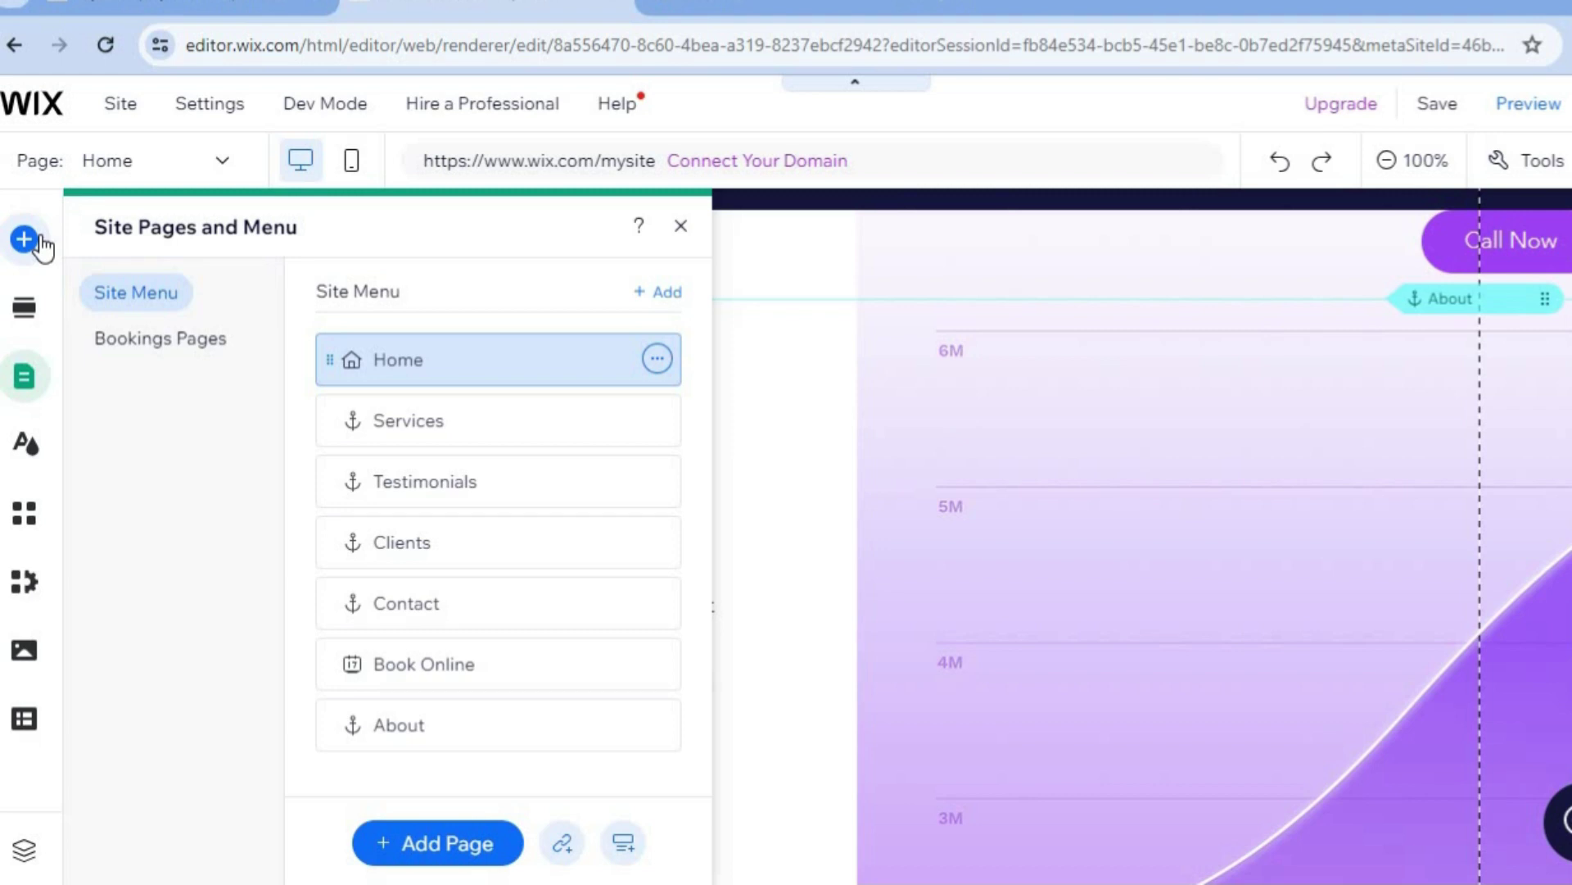
Browse the Button elements available for the page, including the document buttons, and close the element library
{"action": "left_click", "coordinate": [24, 239]}
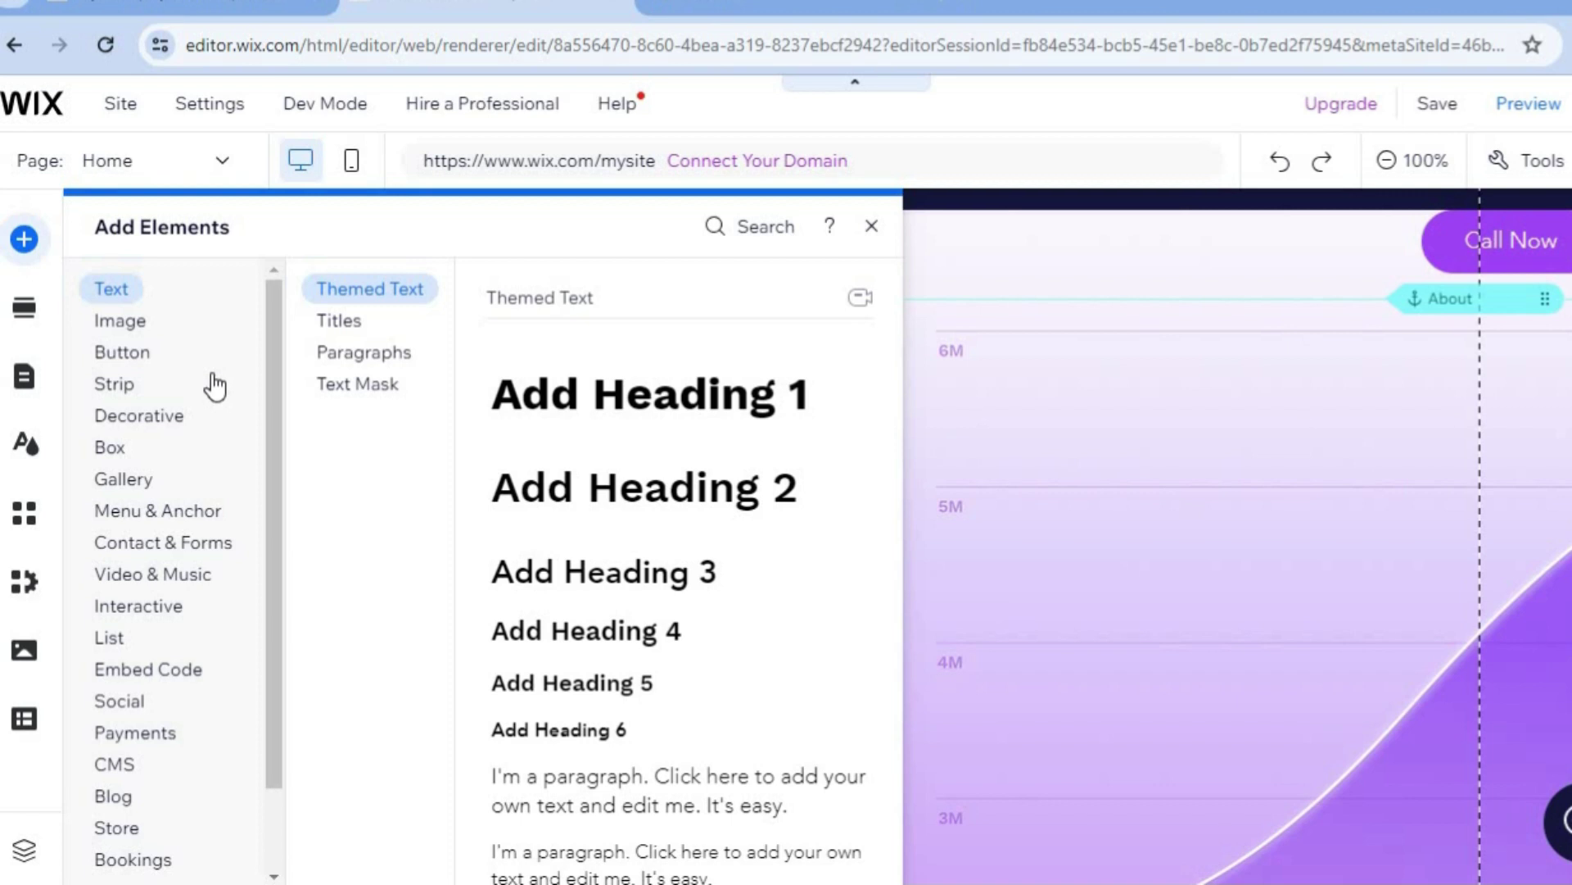
{"action": "left_click", "coordinate": [146, 326]}
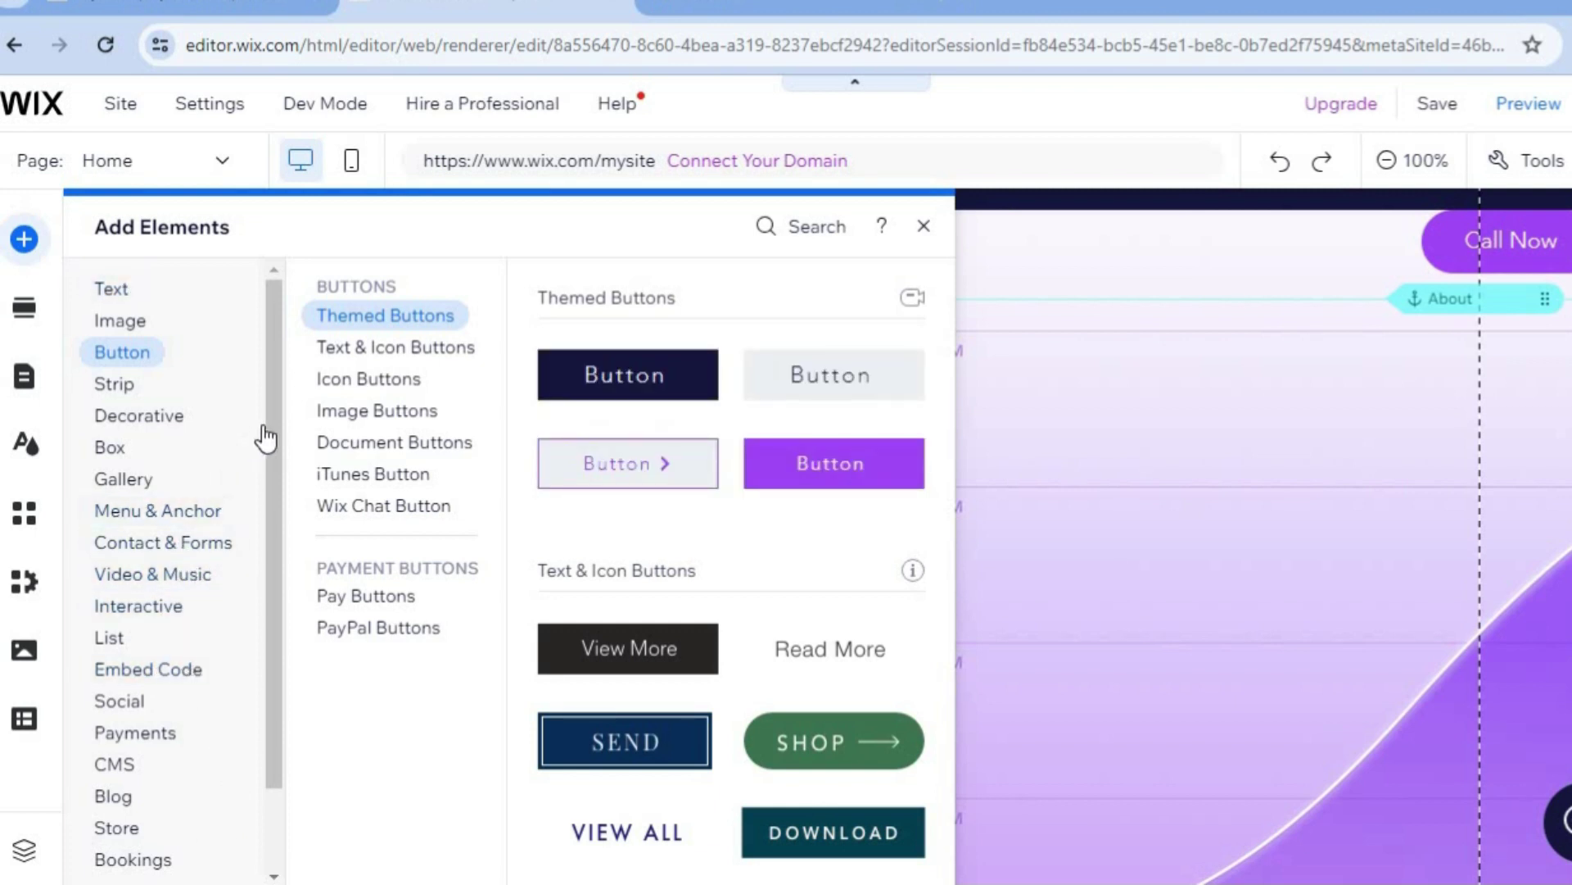
{"action": "left_click", "coordinate": [321, 446]}
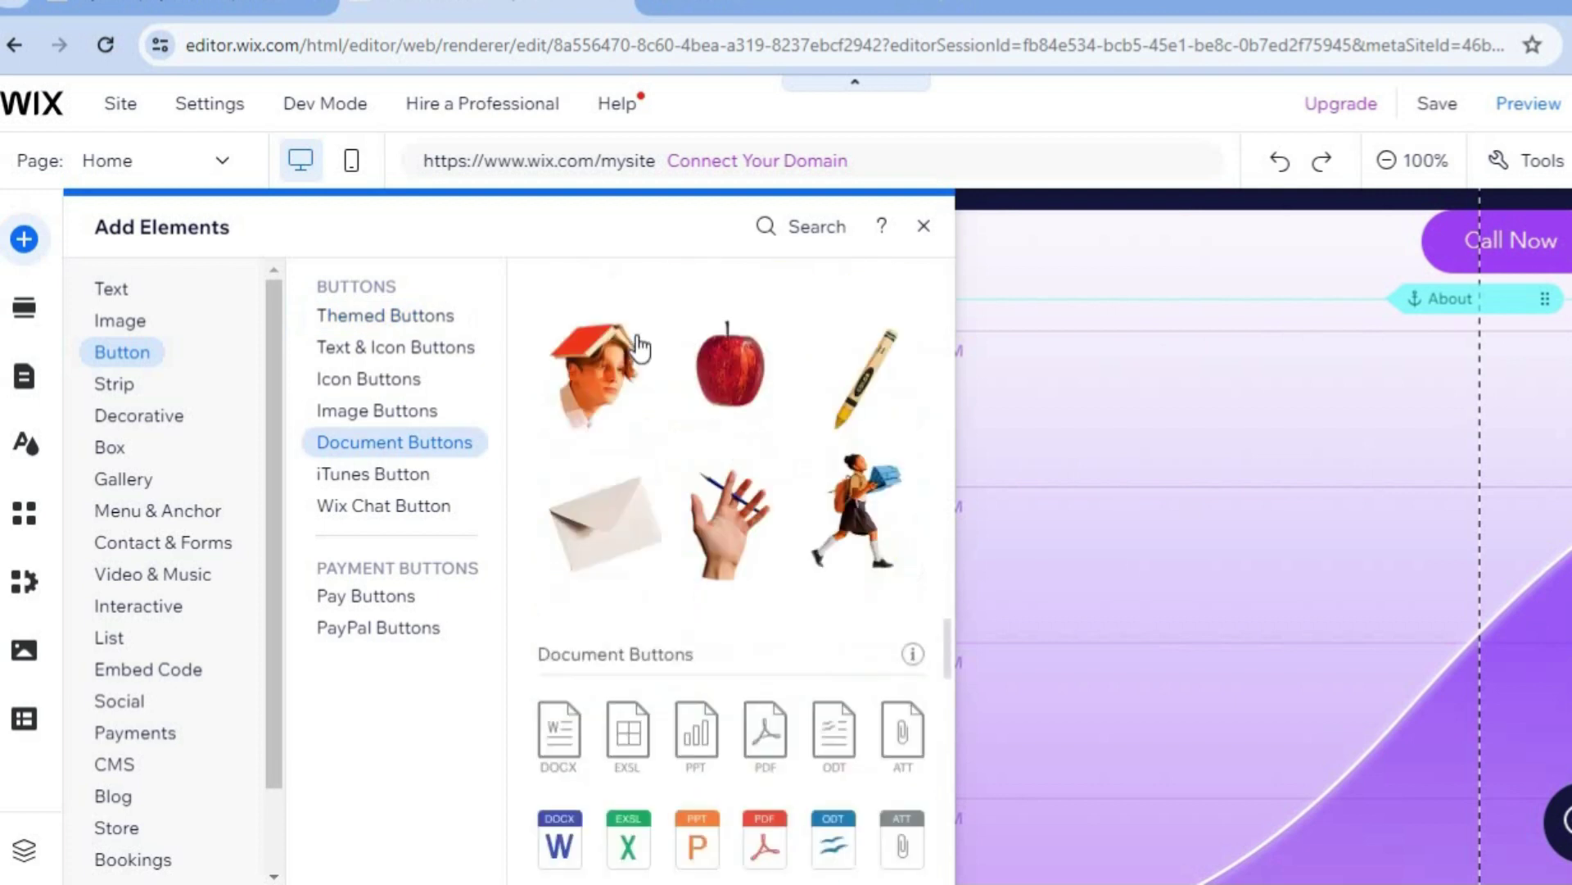
{"action": "left_click", "coordinate": [925, 226]}
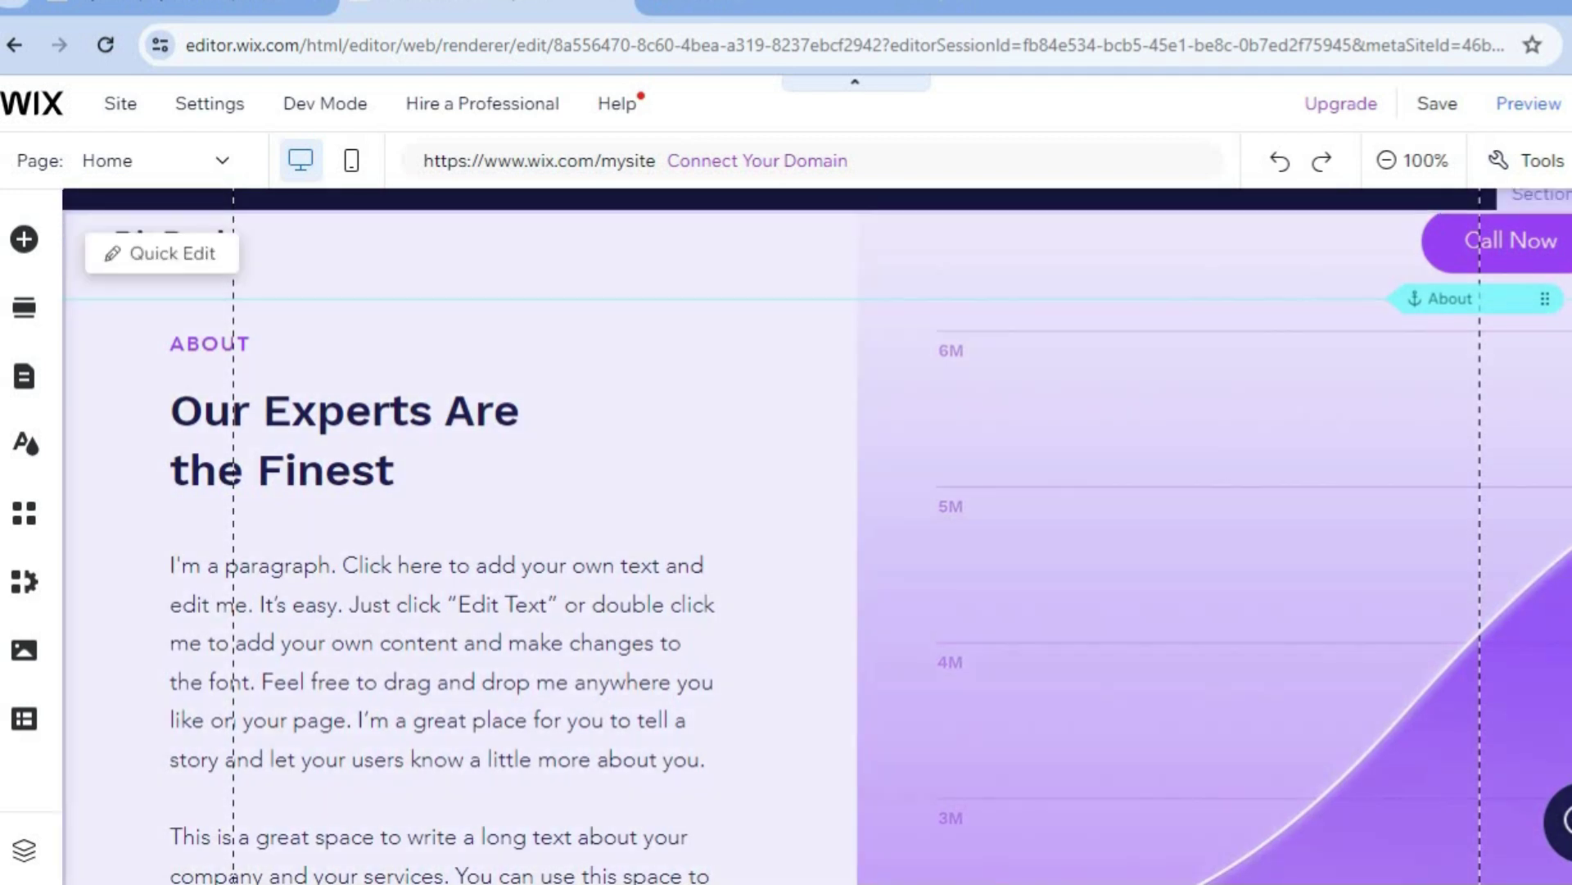
Open the Welcome section's strip background for quick editing and bring up the image choices for it
{"action": "scroll", "coordinate": [1421, 320], "scroll_direction": "up", "scroll_amount": 5}
{"action": "scroll", "coordinate": [1033, 303], "scroll_direction": "up", "scroll_amount": 5}
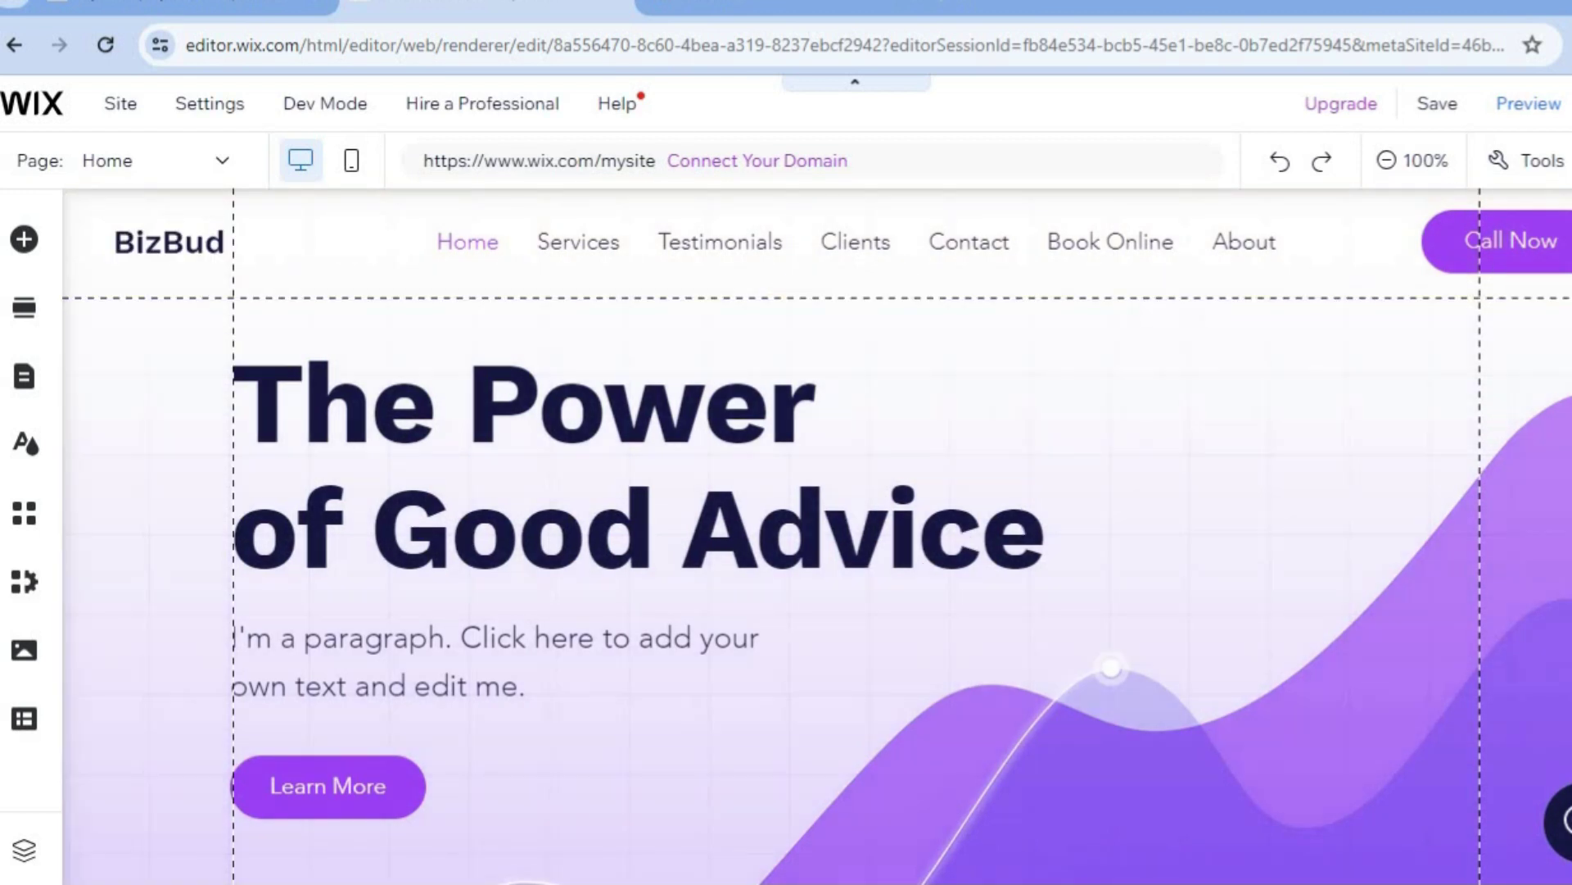
{"action": "scroll", "coordinate": [819, 533], "scroll_direction": "down", "scroll_amount": 2}
{"action": "scroll", "coordinate": [877, 404], "scroll_direction": "down", "scroll_amount": 1}
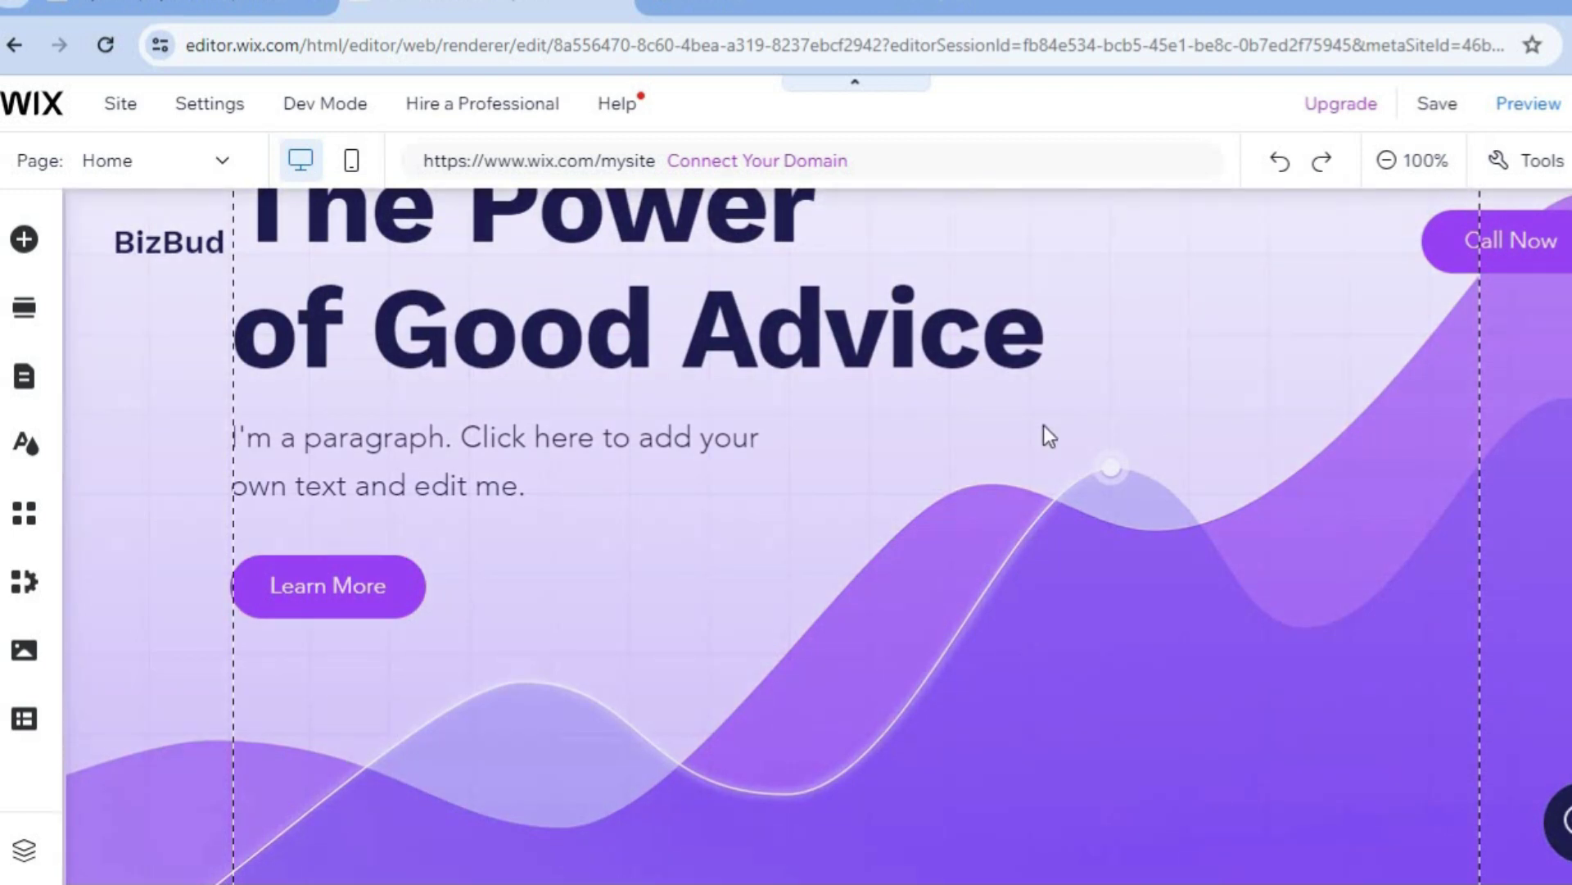
{"action": "scroll", "coordinate": [1483, 288], "scroll_direction": "up", "scroll_amount": 3}
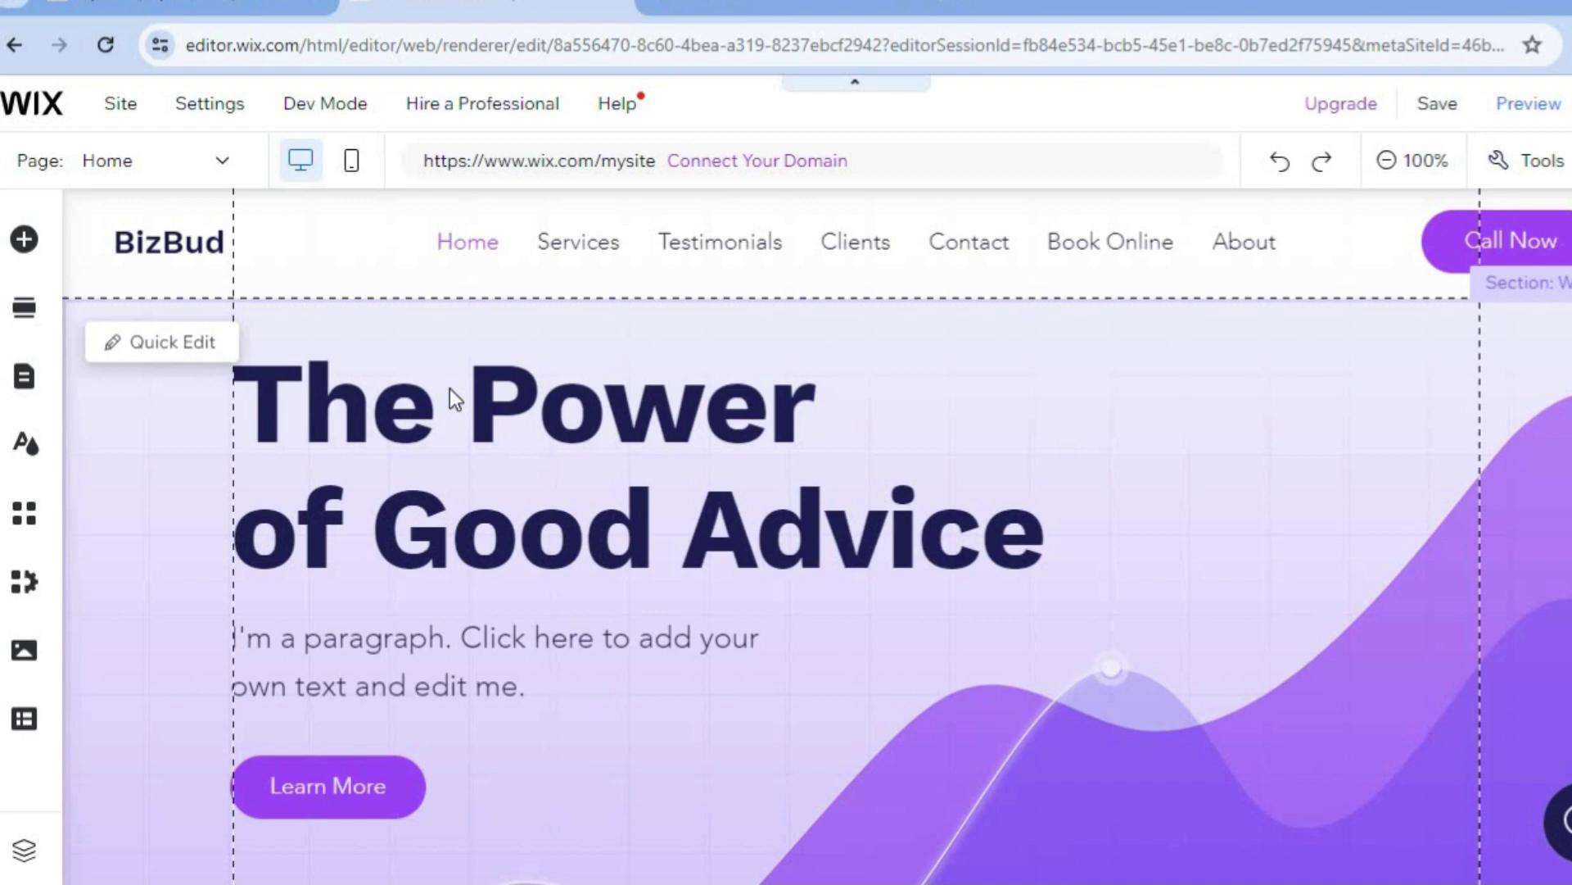
{"action": "left_click", "coordinate": [157, 343]}
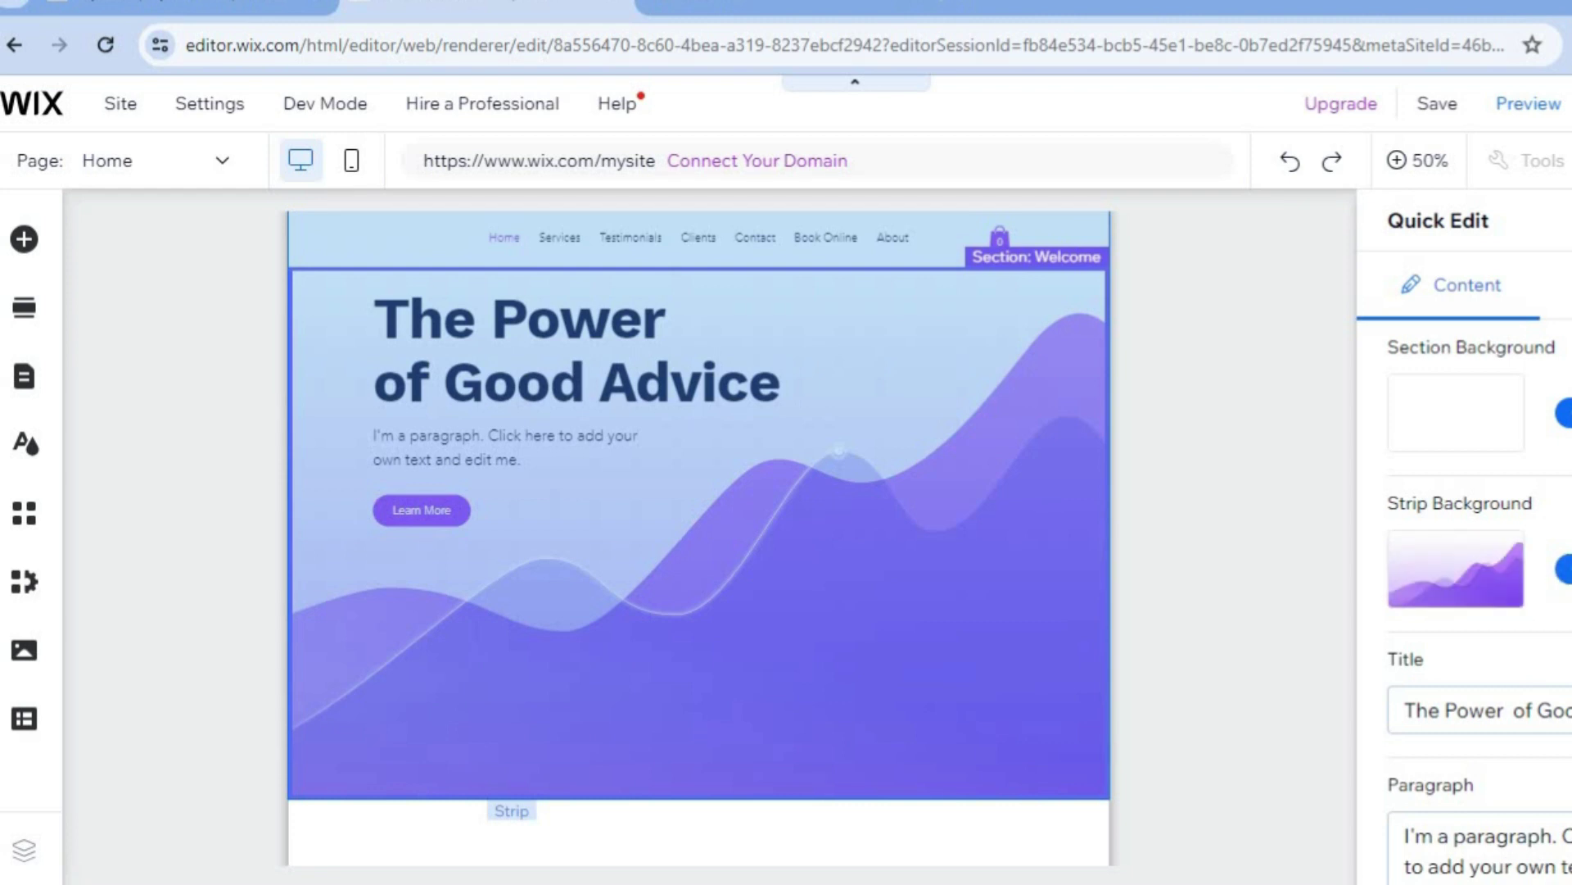
{"action": "left_click", "coordinate": [1564, 570]}
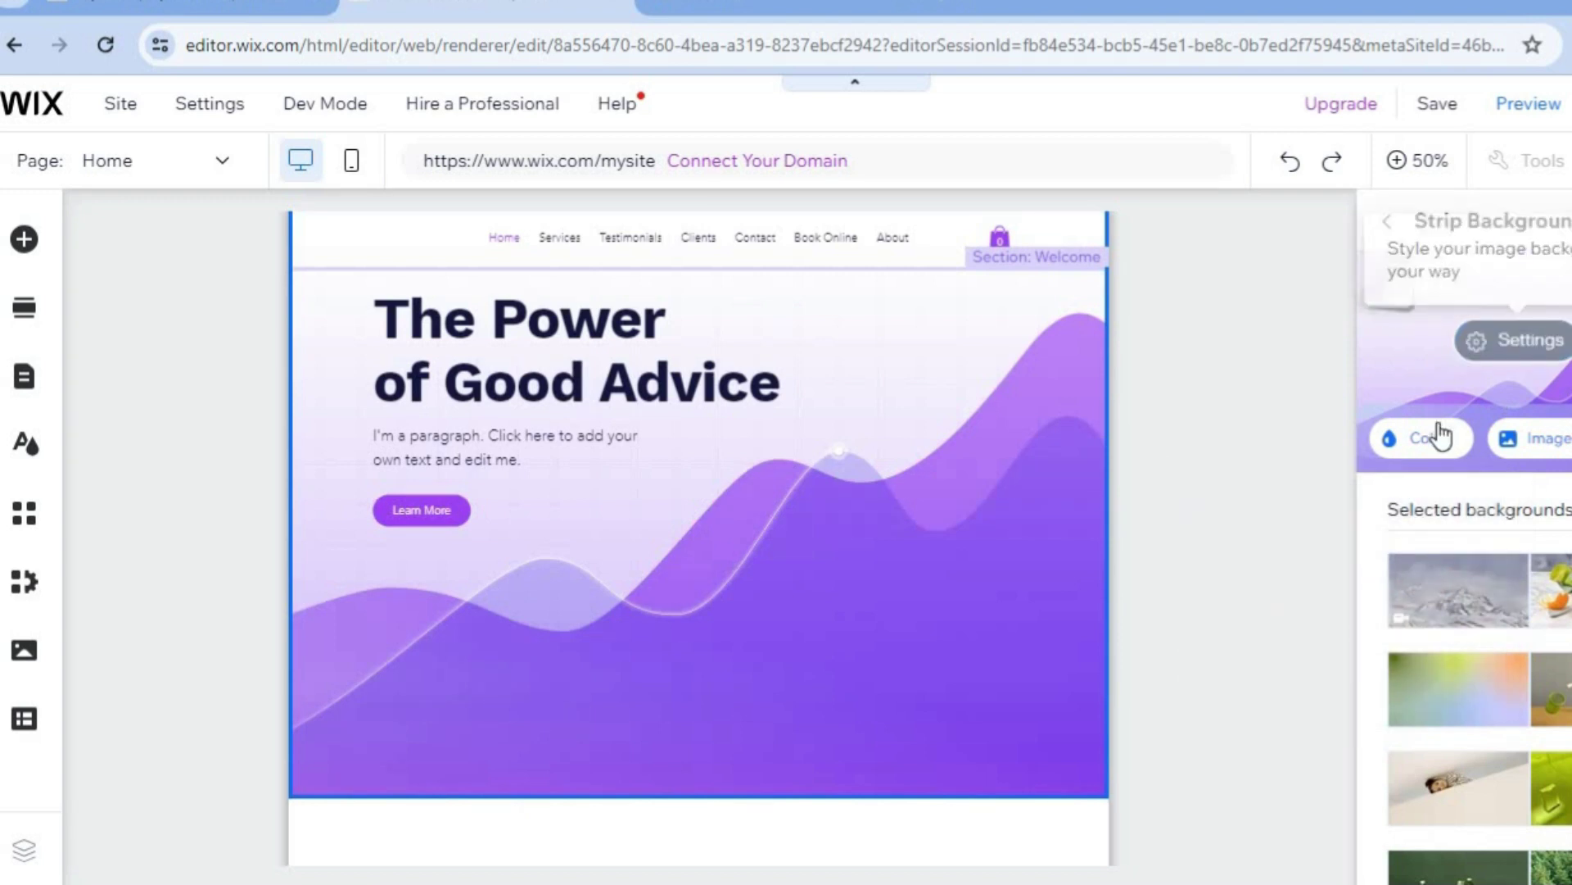
{"action": "left_click", "coordinate": [1543, 438]}
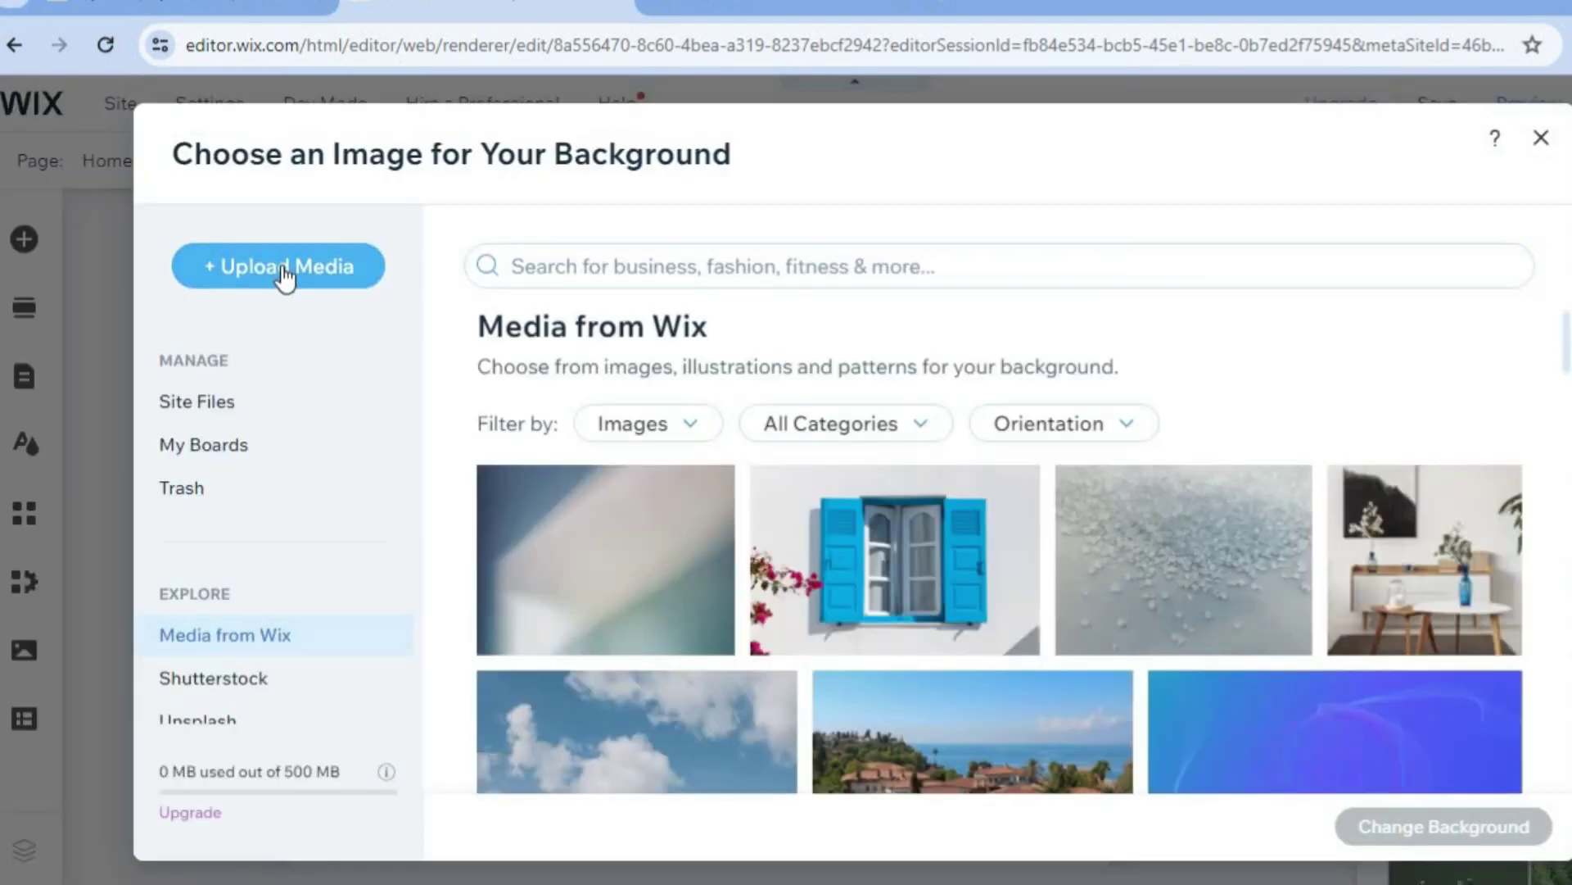
Search Media from Wix for "business man" background images and look through the results
{"action": "left_click", "coordinate": [610, 272]}
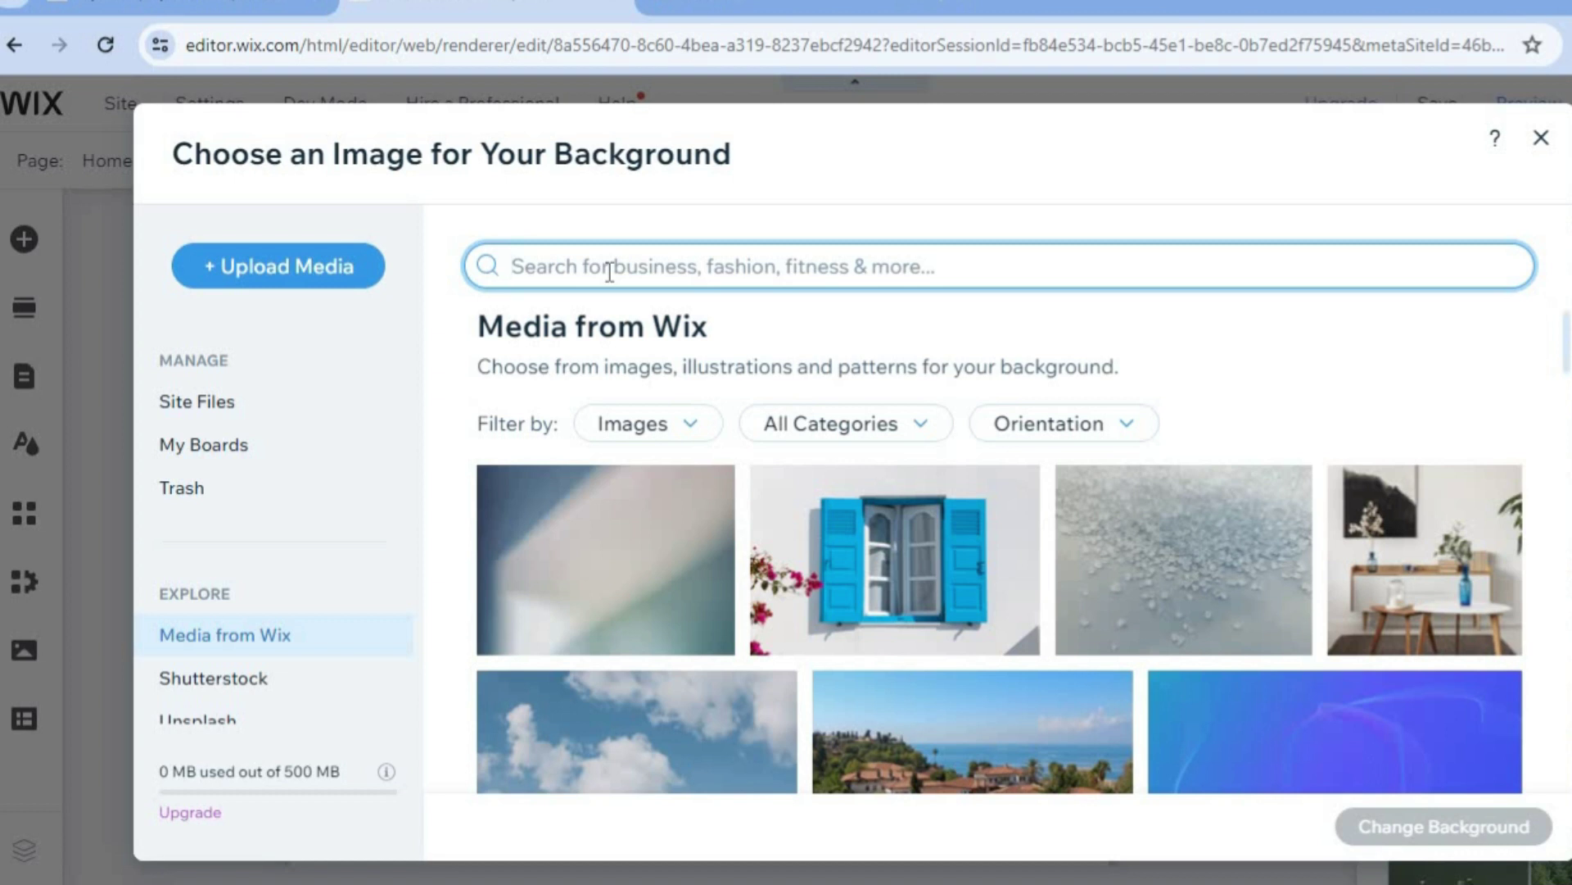
{"action": "type", "text": "businees man"}
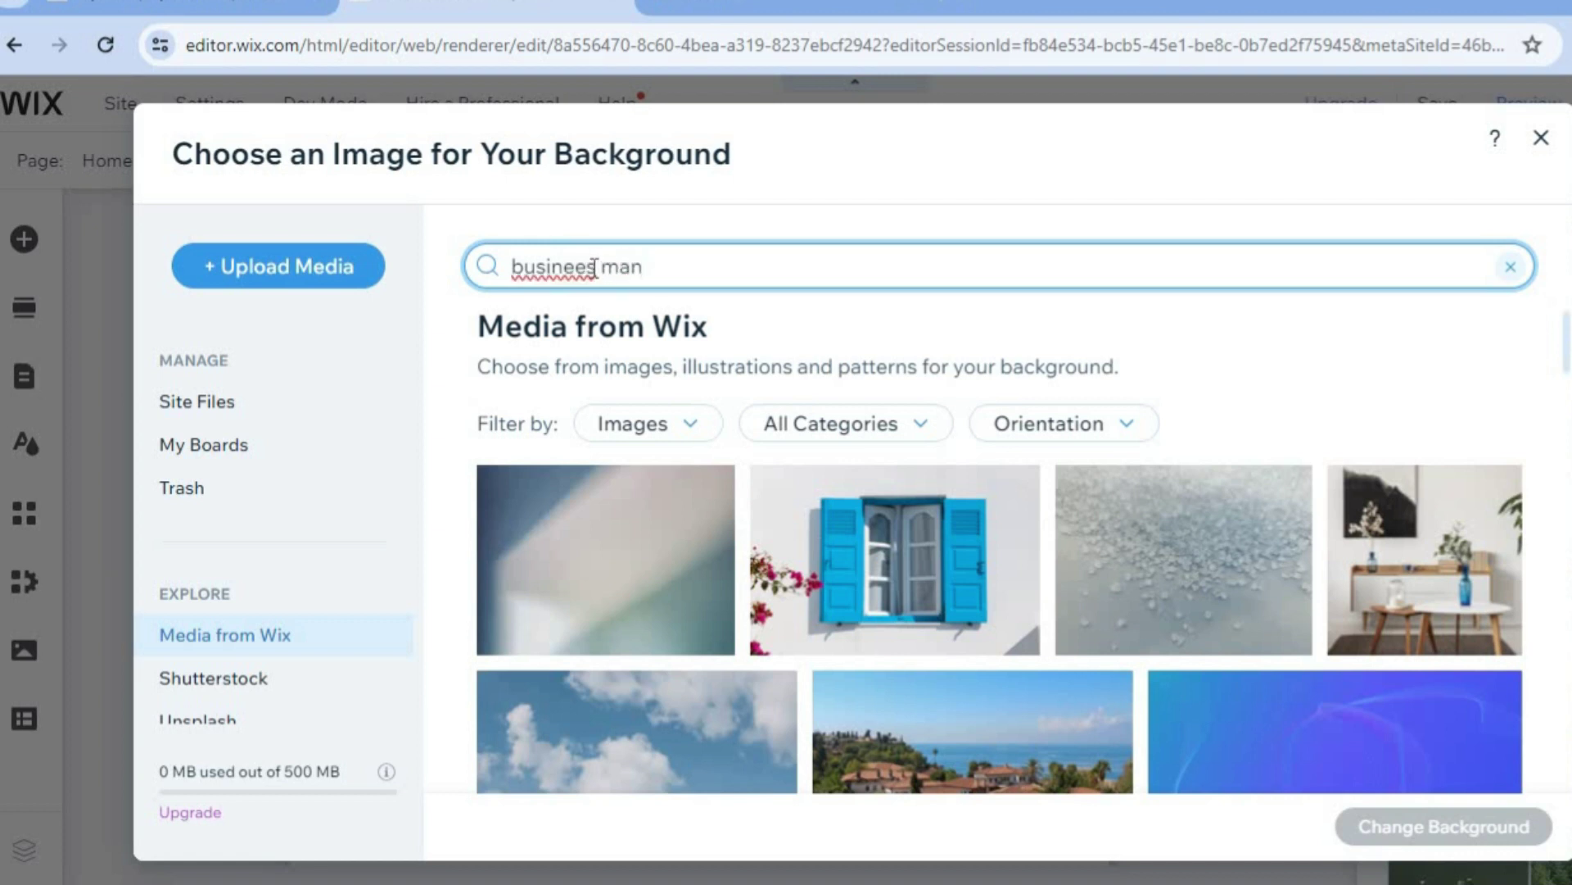
{"action": "left_click", "coordinate": [594, 269]}
{"action": "key", "text": "Delete"}
{"action": "key", "text": "Left"}
{"action": "key", "text": "BackSpace"}
{"action": "type", "text": "s"}
{"action": "key", "text": "Return"}
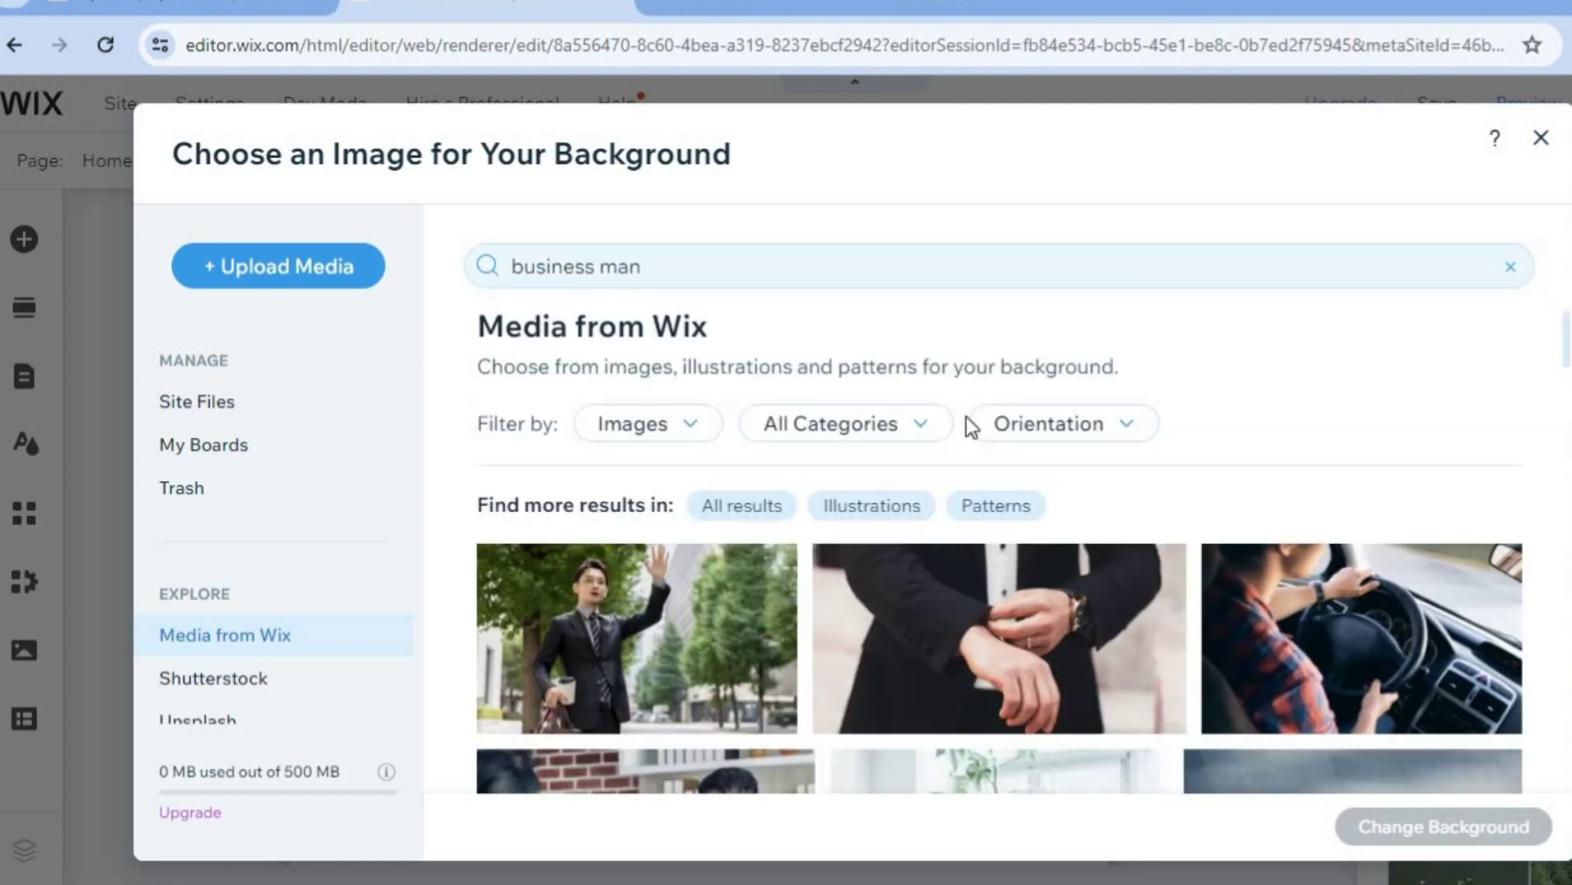
{"action": "left_click_drag", "start_coordinate": [1565, 358], "coordinate": [1566, 402]}
{"action": "mouse_move", "coordinate": [668, 553]}
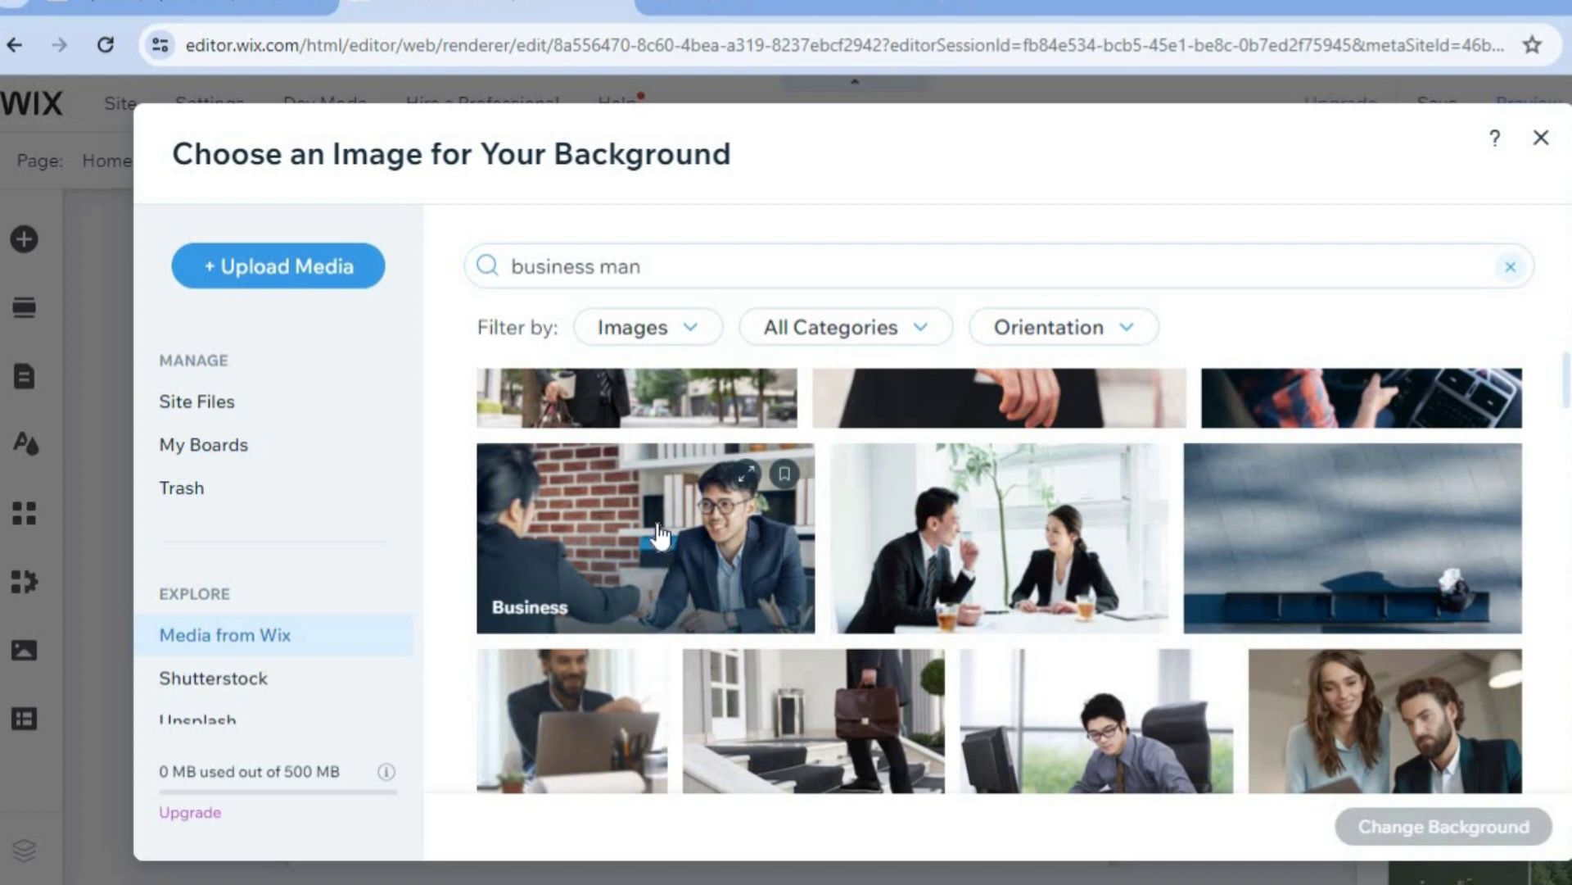
Set the business handshake photo in front of the brick wall as the Welcome section's strip background and return to the section's quick editing options
{"action": "left_click", "coordinate": [660, 536]}
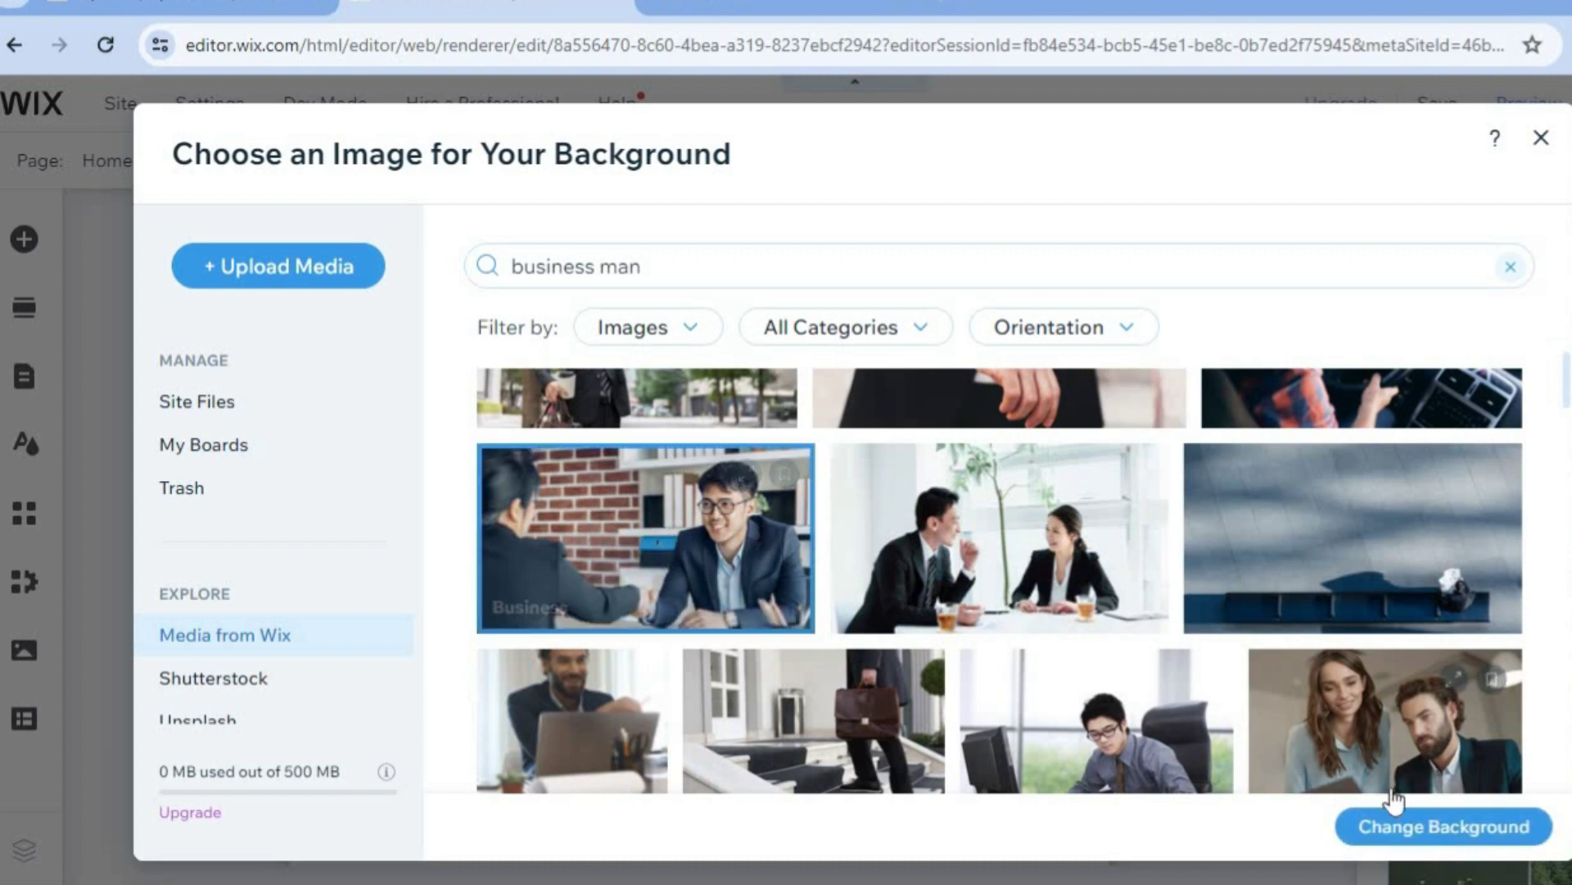
{"action": "left_click", "coordinate": [1423, 827]}
{"action": "left_click", "coordinate": [1423, 827]}
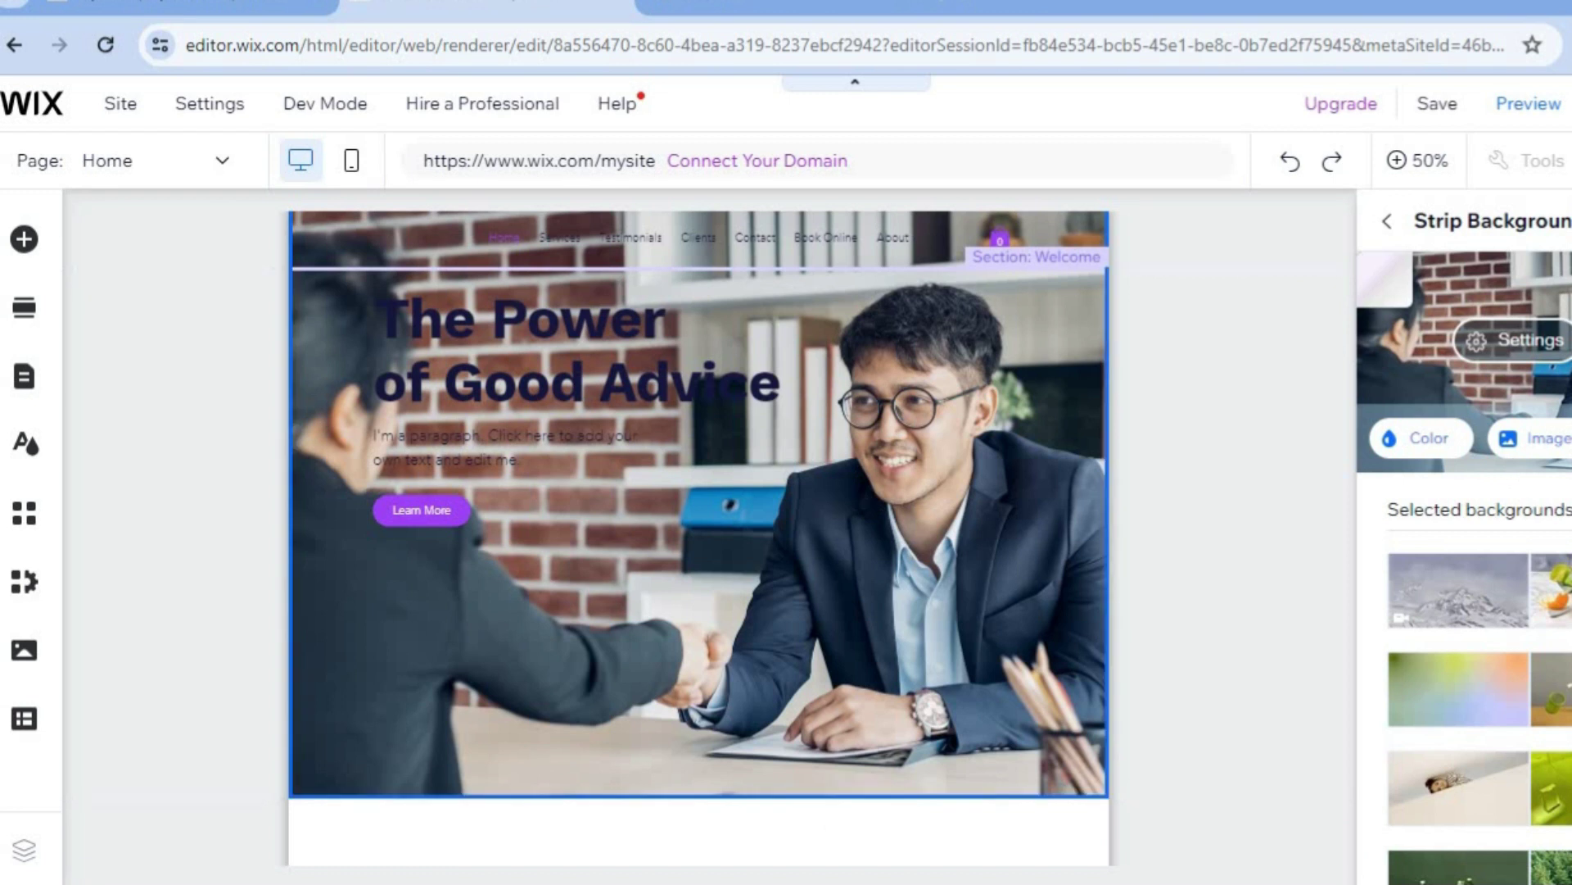
{"action": "left_click", "coordinate": [1387, 223]}
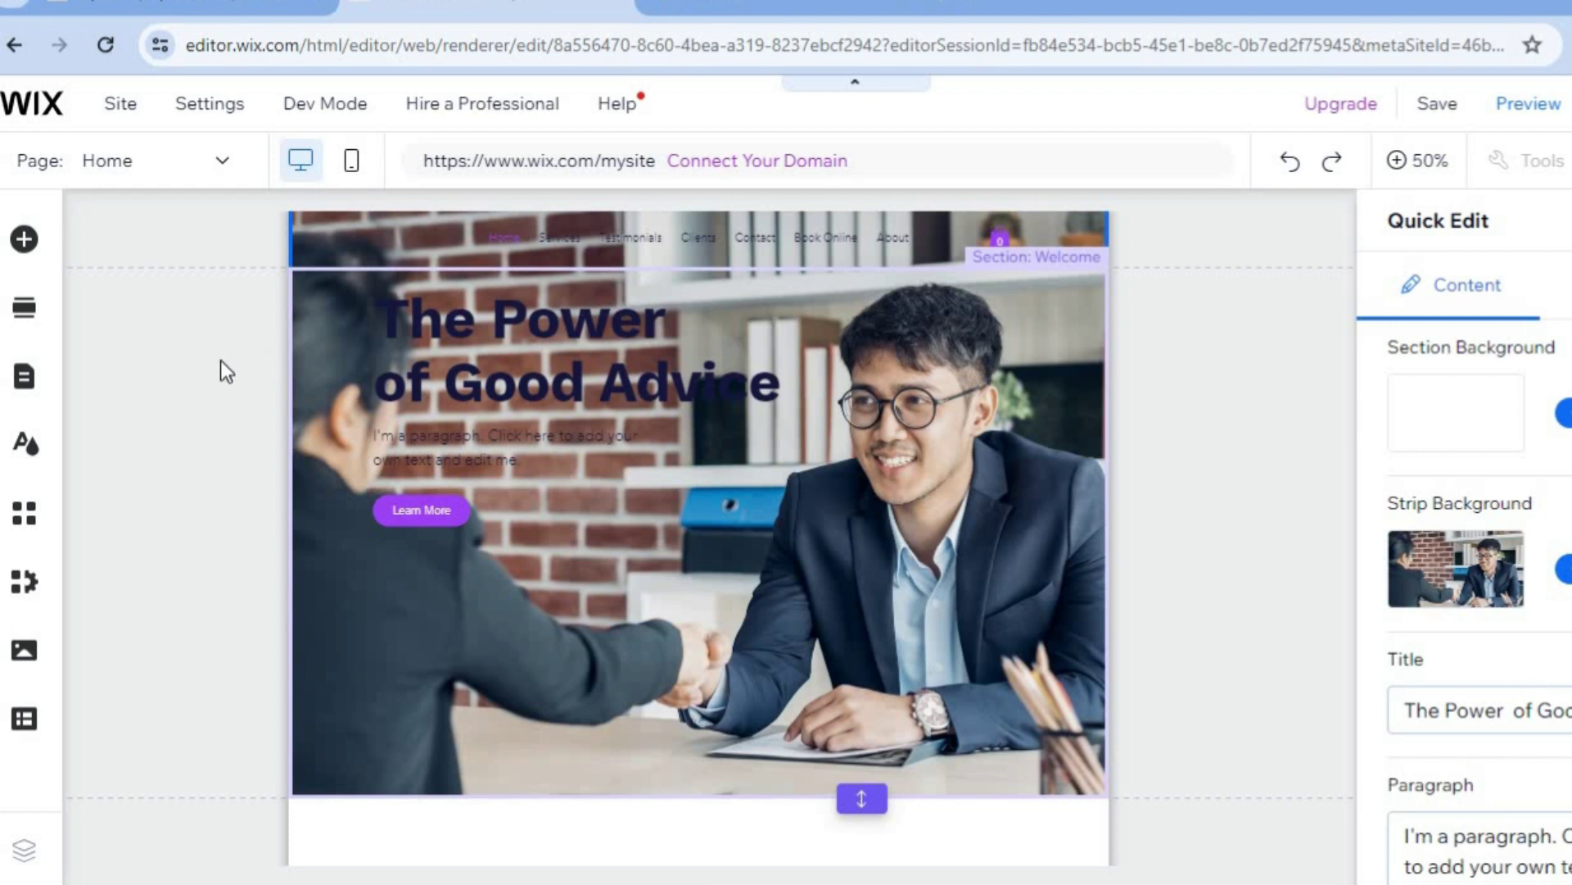
Switch to the bookings Service Page, close quick editing, and review its layout from the banner down to the upcoming sessions
{"action": "left_click", "coordinate": [220, 162]}
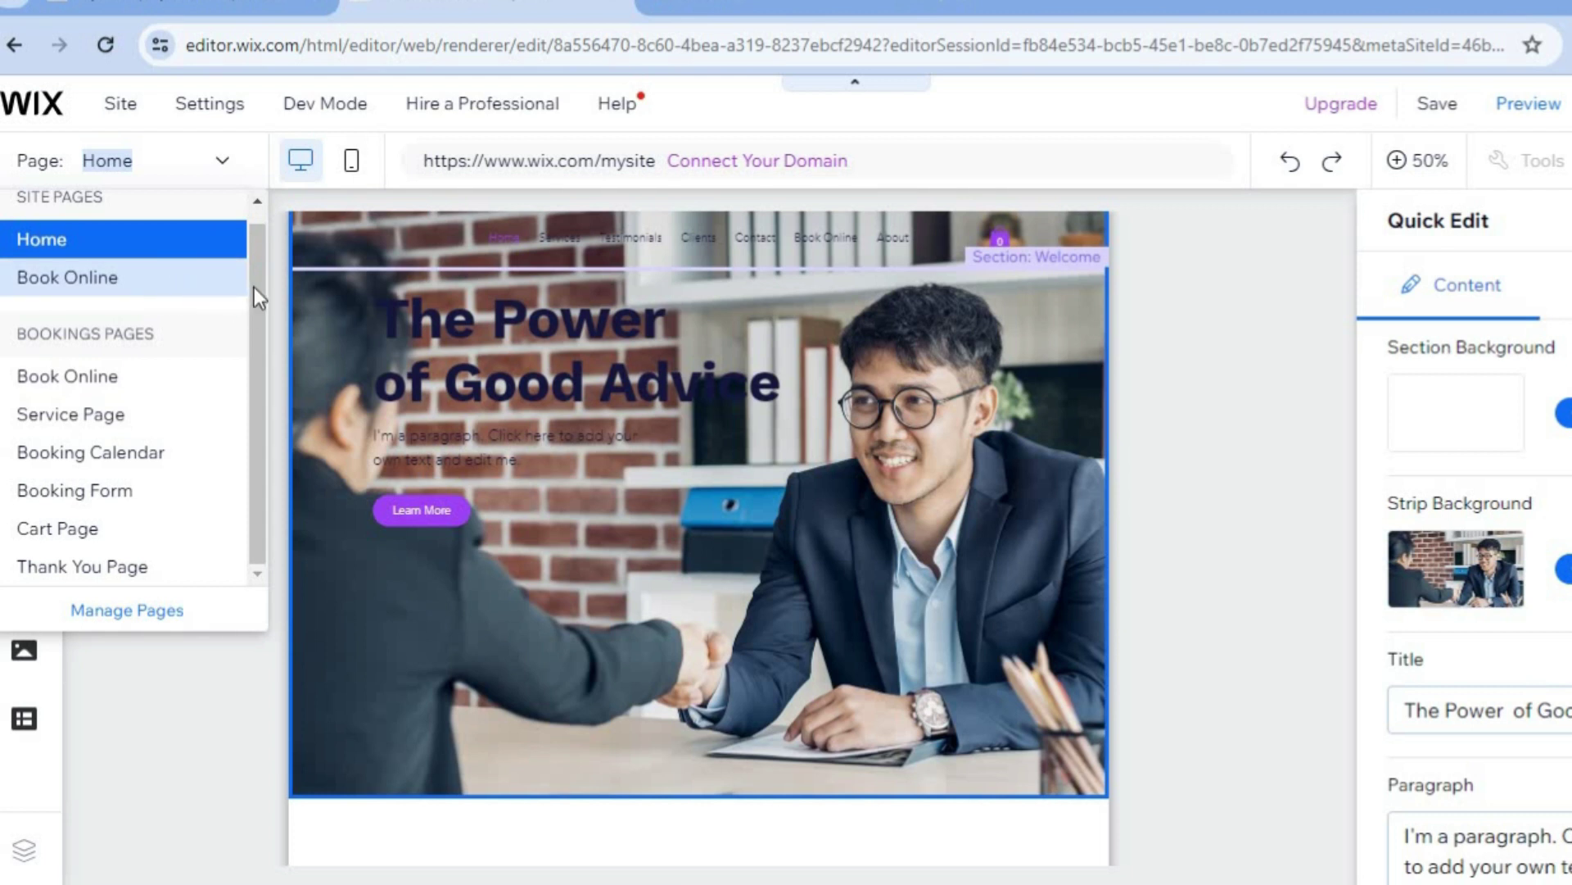
{"action": "left_click", "coordinate": [165, 401]}
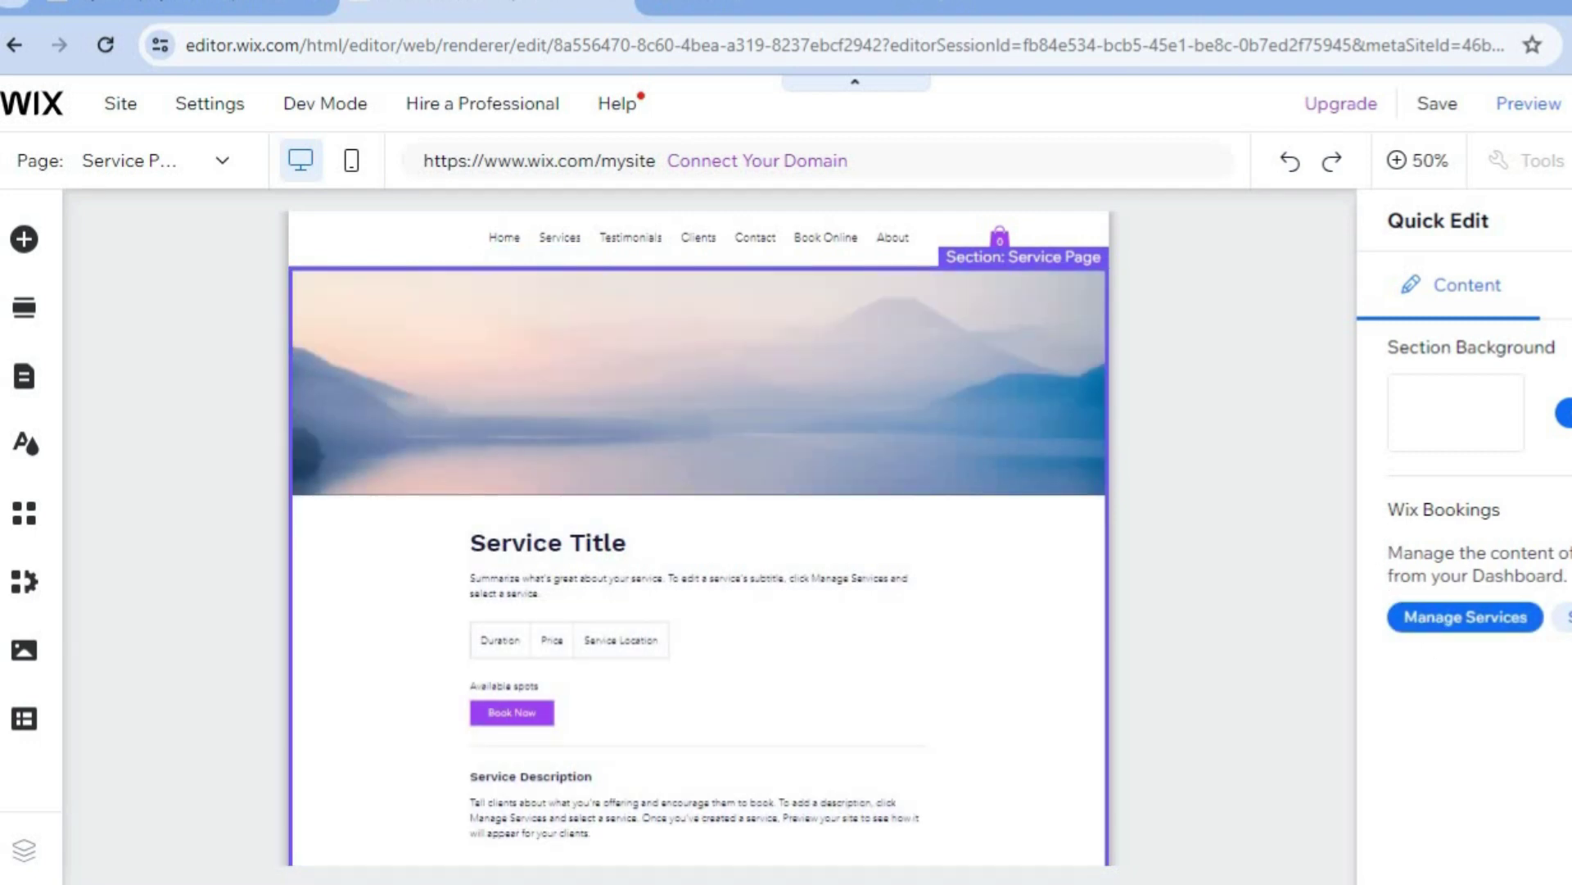
{"action": "key", "text": "Escape"}
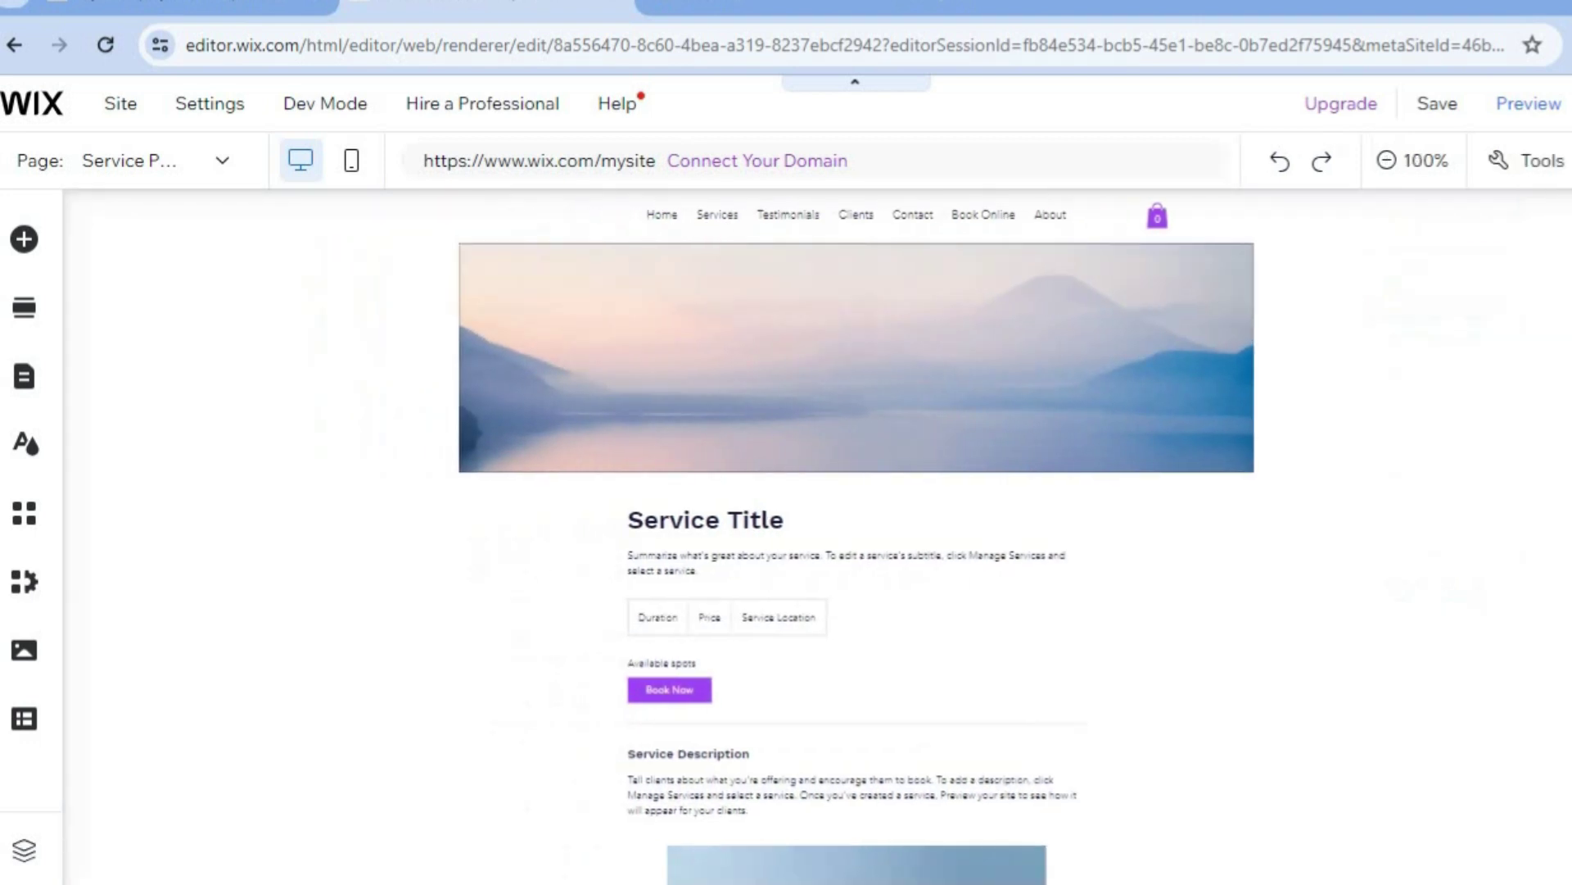
{"action": "scroll", "coordinate": [818, 532], "scroll_direction": "down", "scroll_amount": 6}
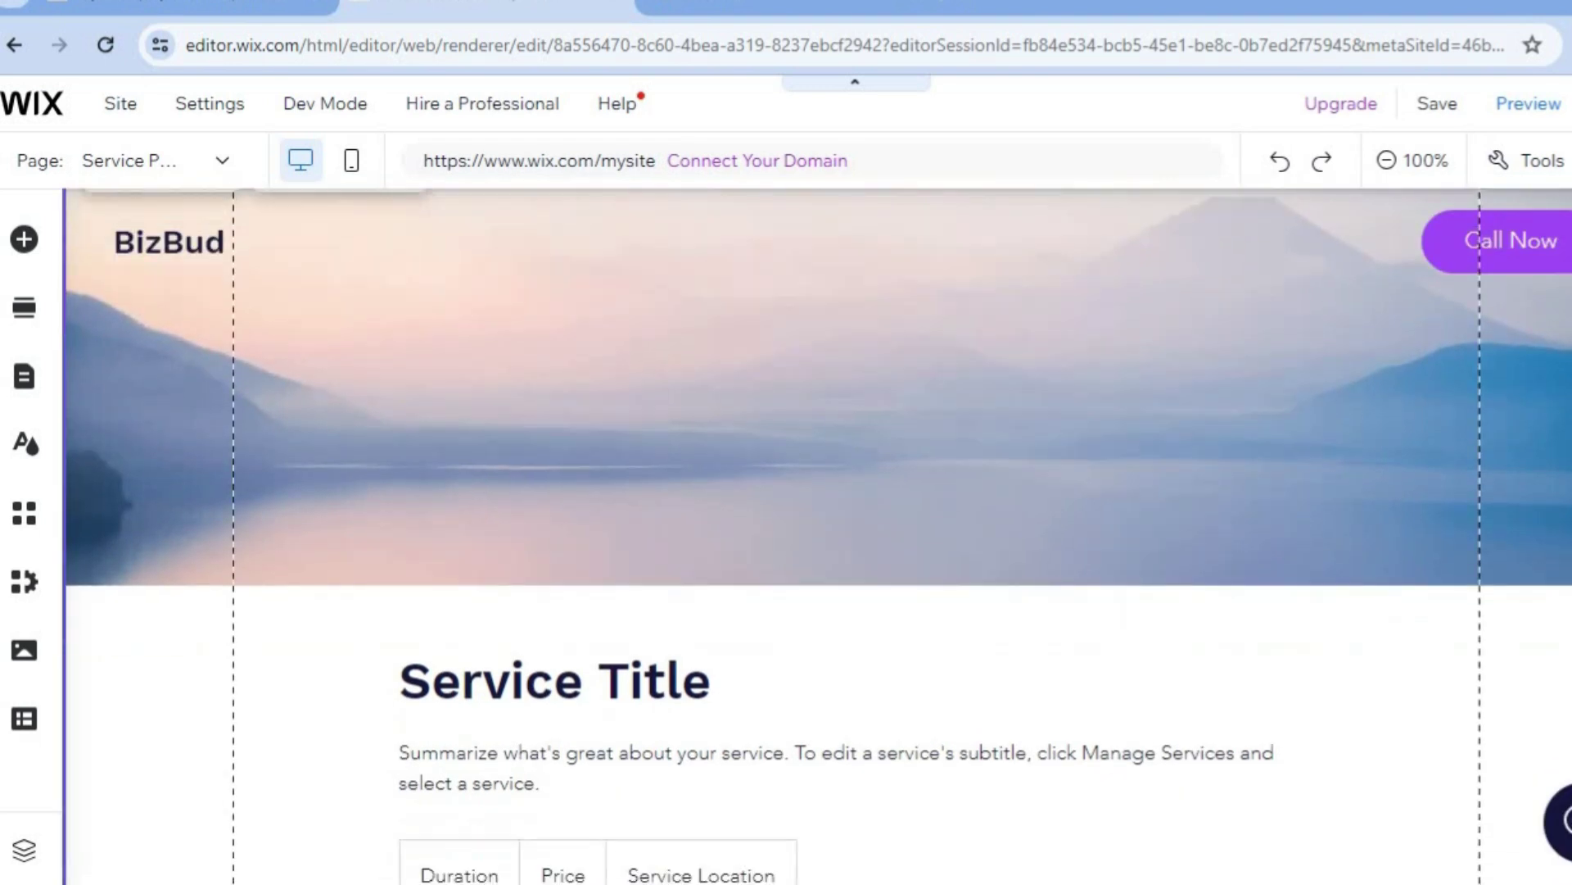
{"action": "scroll", "coordinate": [856, 532], "scroll_direction": "down", "scroll_amount": 9}
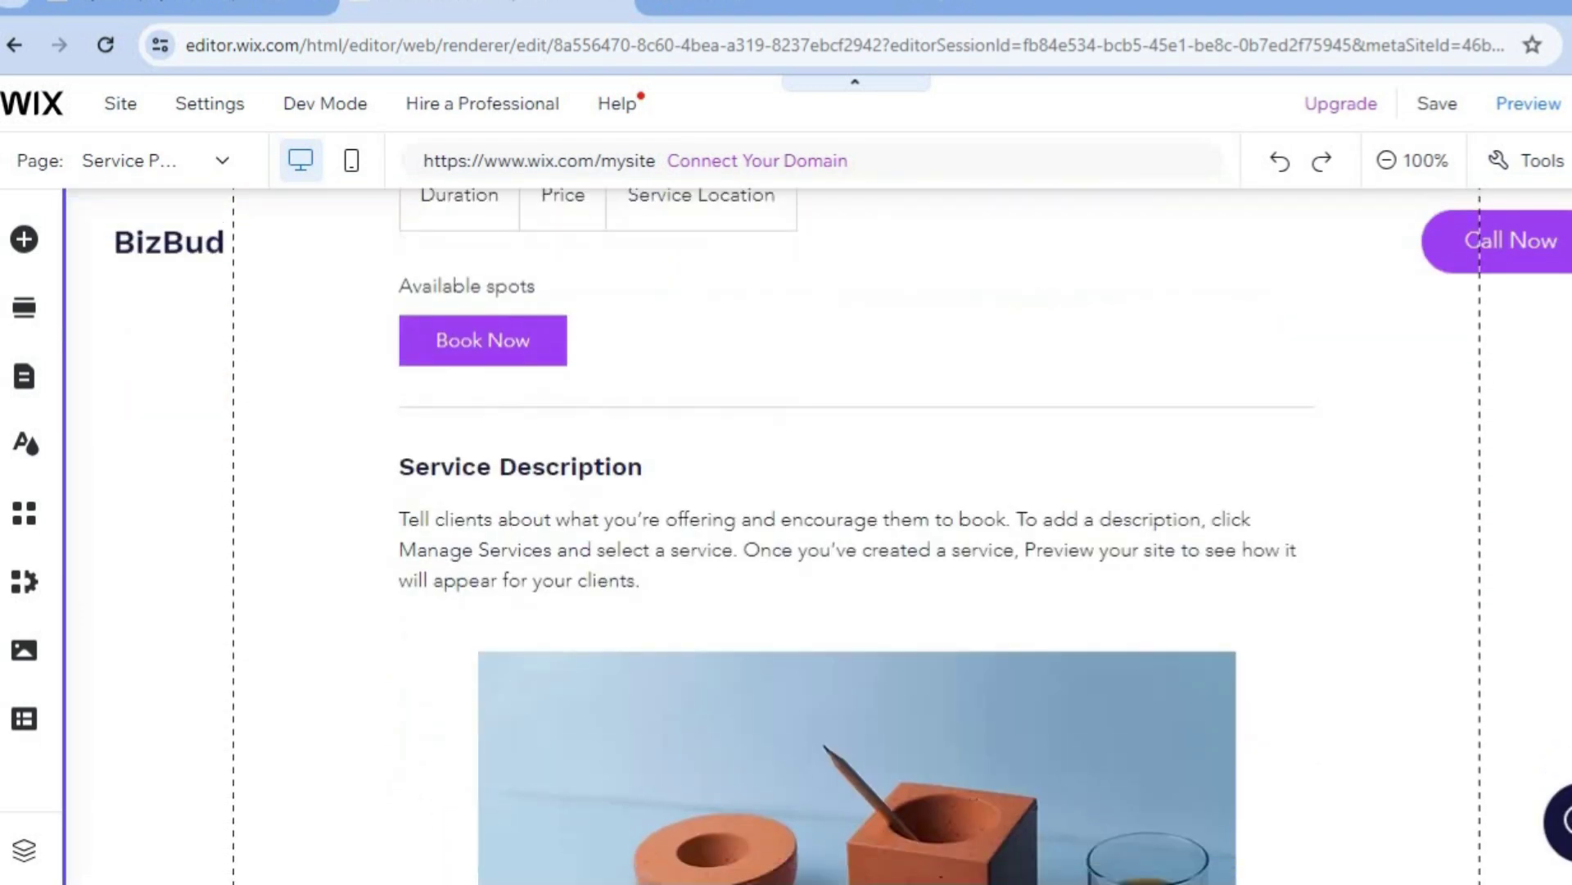
{"action": "scroll", "coordinate": [856, 533], "scroll_direction": "down", "scroll_amount": 6}
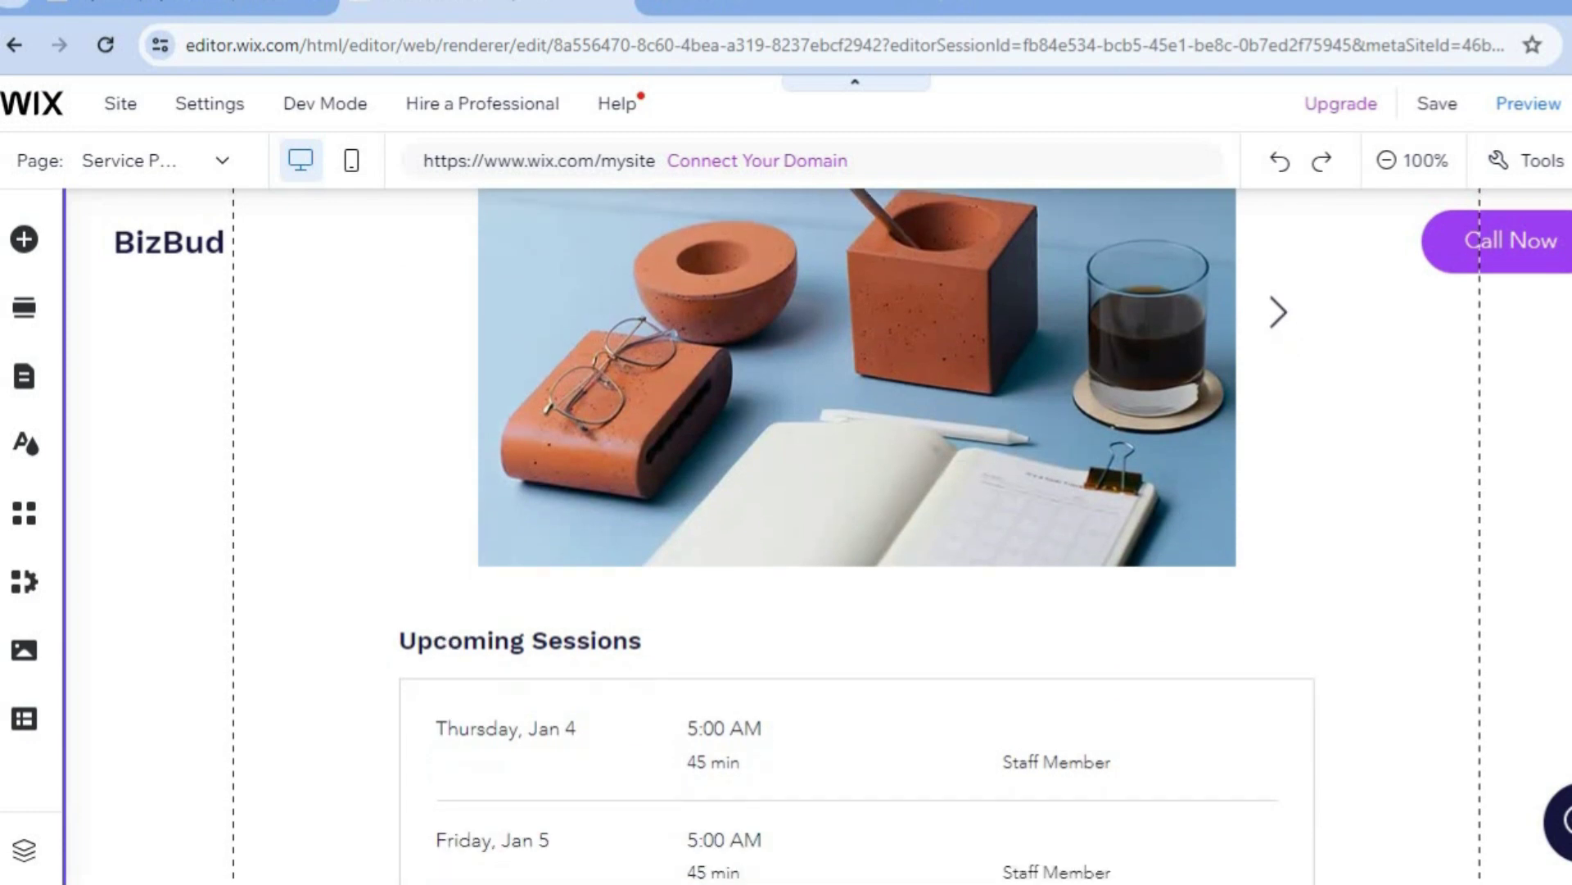
{"action": "scroll", "coordinate": [856, 532], "scroll_direction": "down", "scroll_amount": 3}
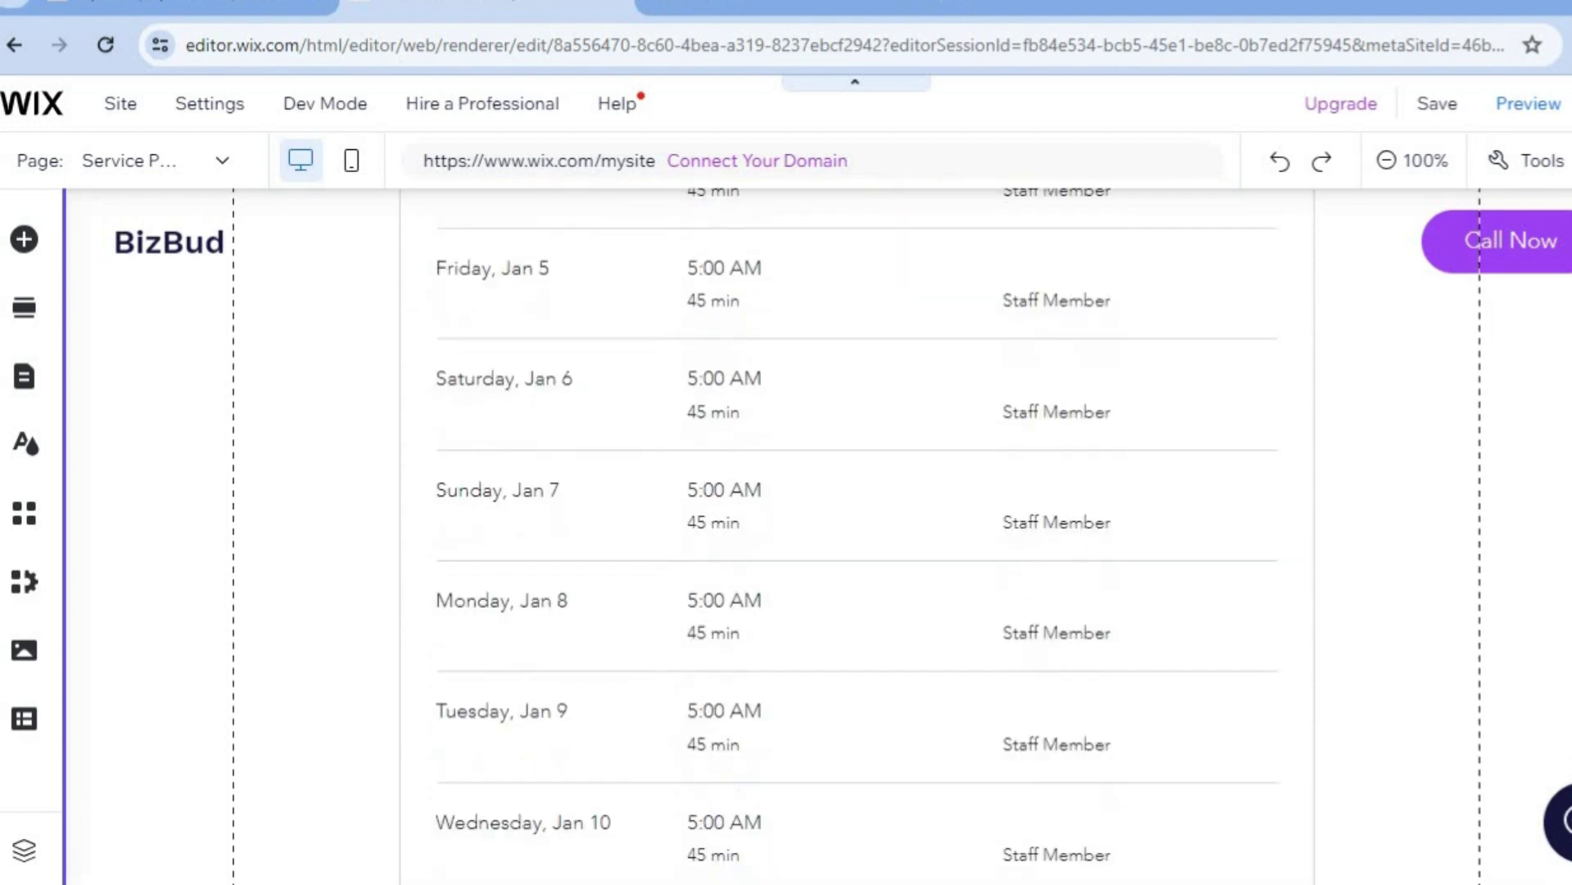
{"action": "scroll", "coordinate": [856, 532], "scroll_direction": "up", "scroll_amount": 18}
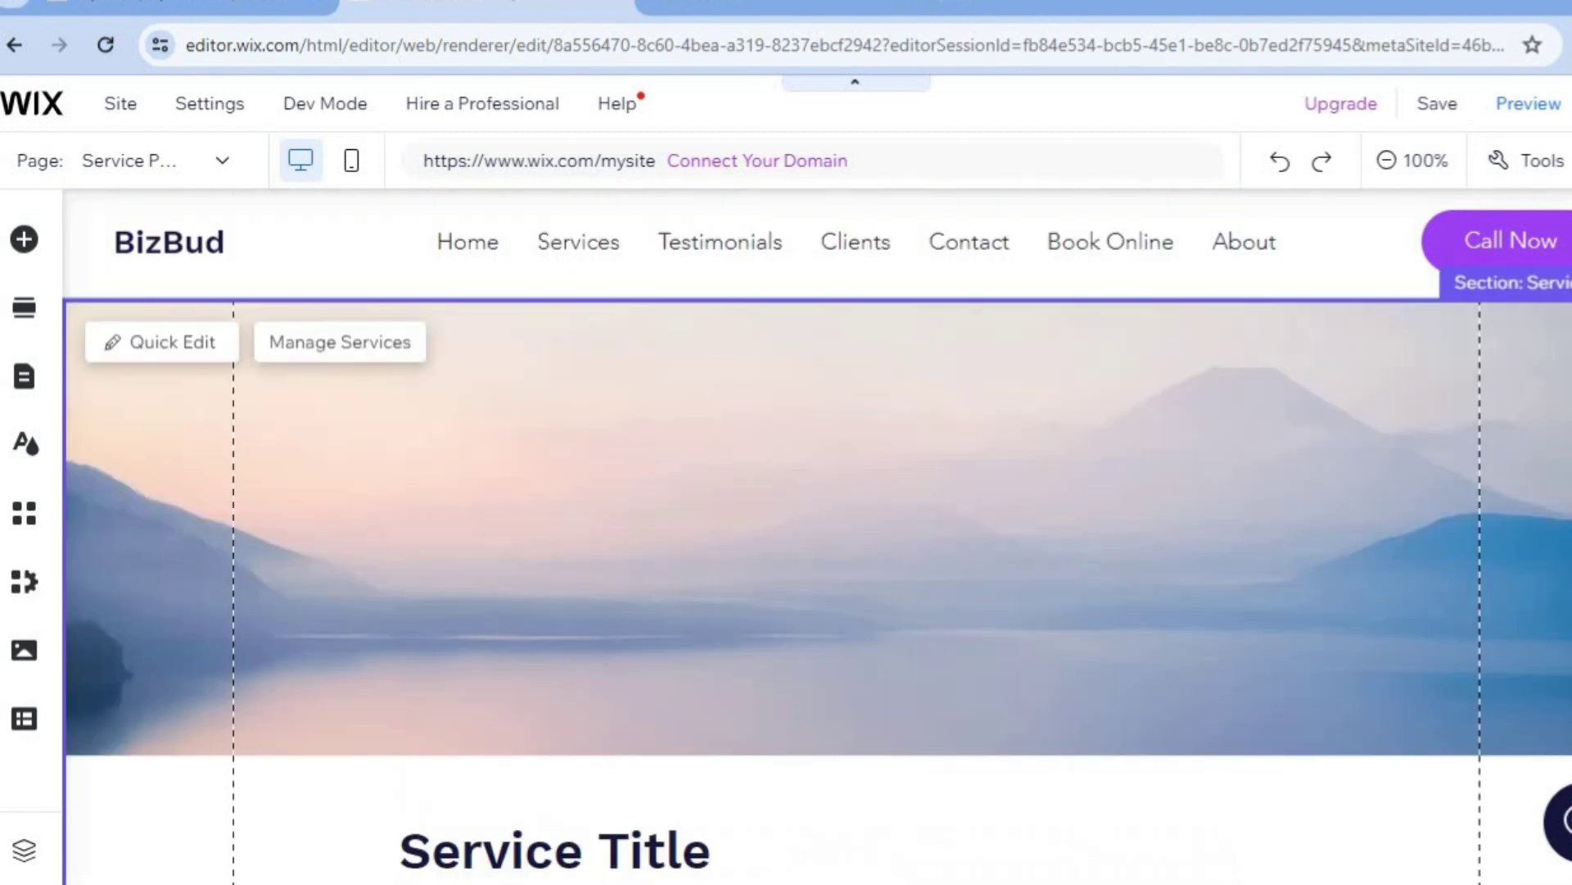
Preview the site from the Service Page and look over the service's details and contact section
{"action": "mouse_move", "coordinate": [1453, 127]}
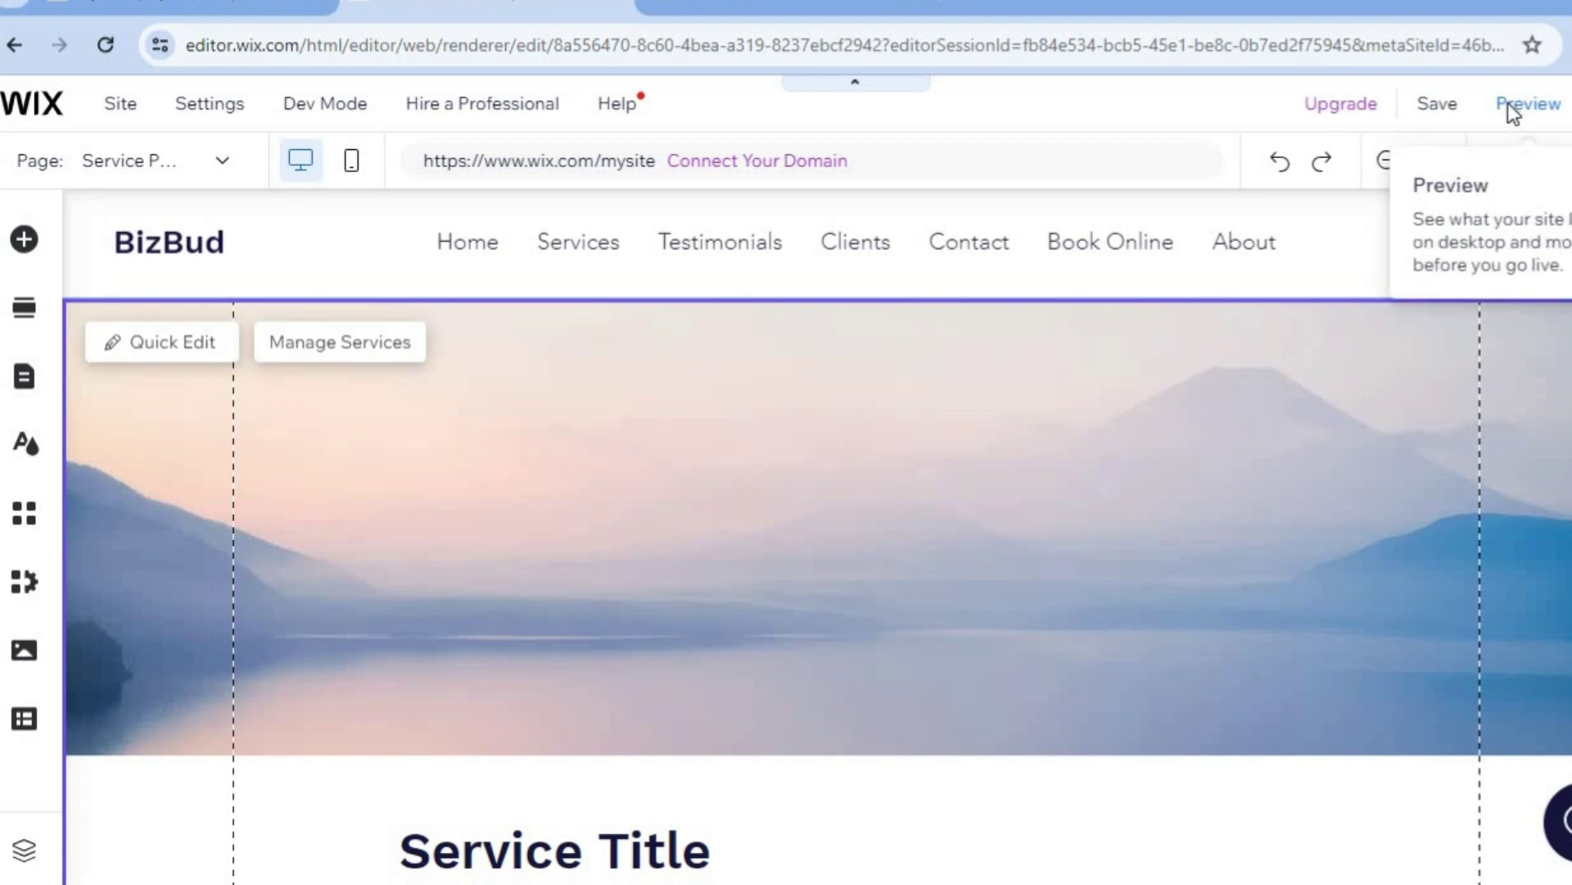
{"action": "left_click", "coordinate": [1512, 111]}
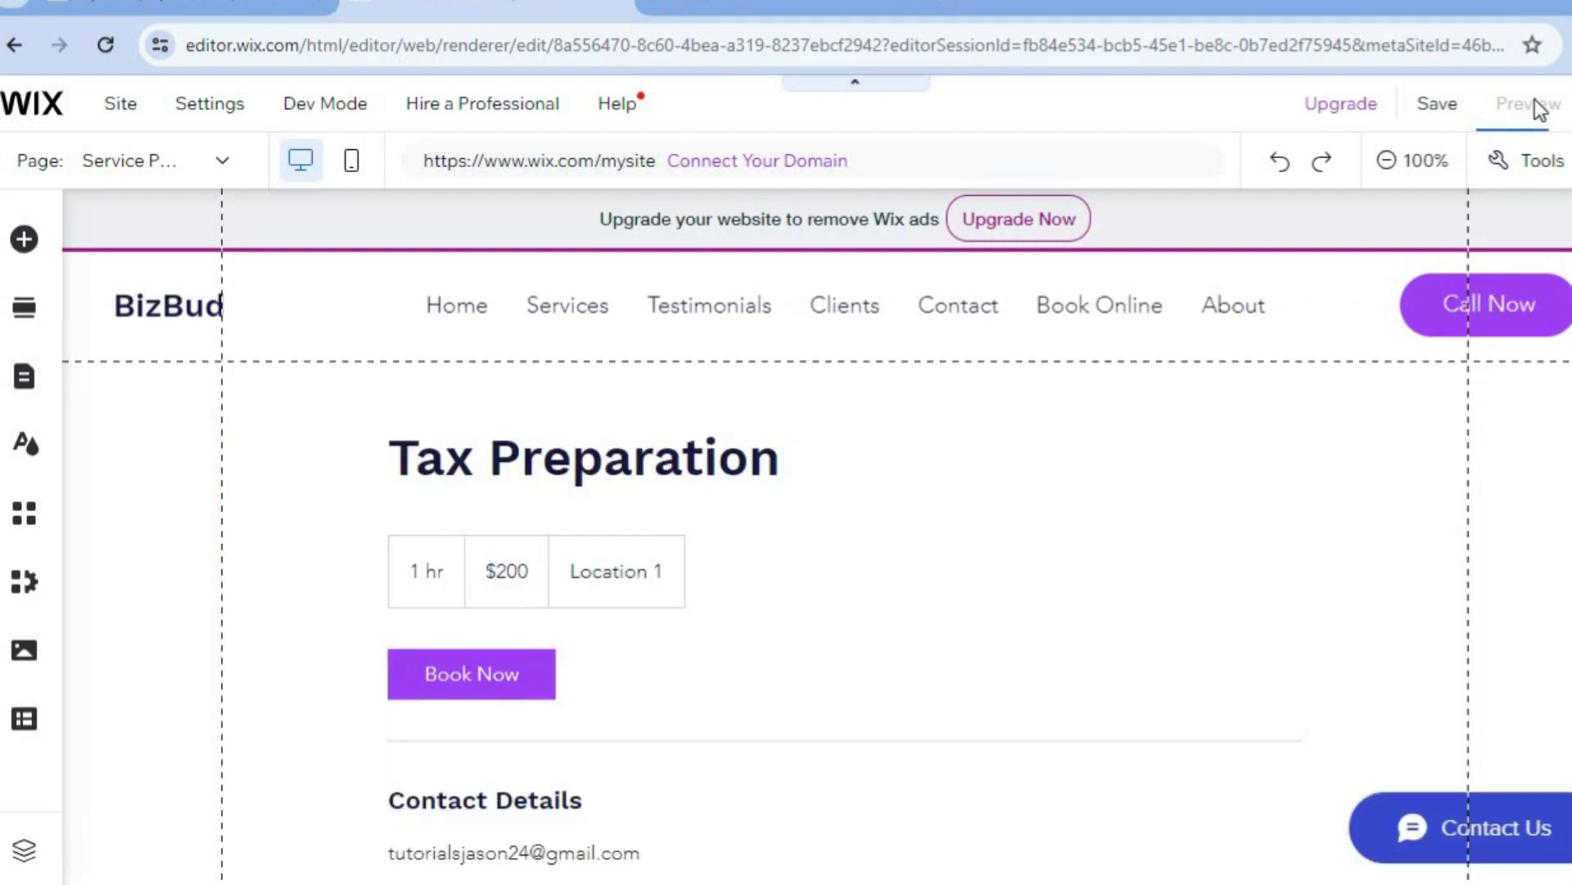
{"action": "left_click", "coordinate": [1529, 104]}
{"action": "scroll", "coordinate": [786, 492], "scroll_direction": "down", "scroll_amount": 2}
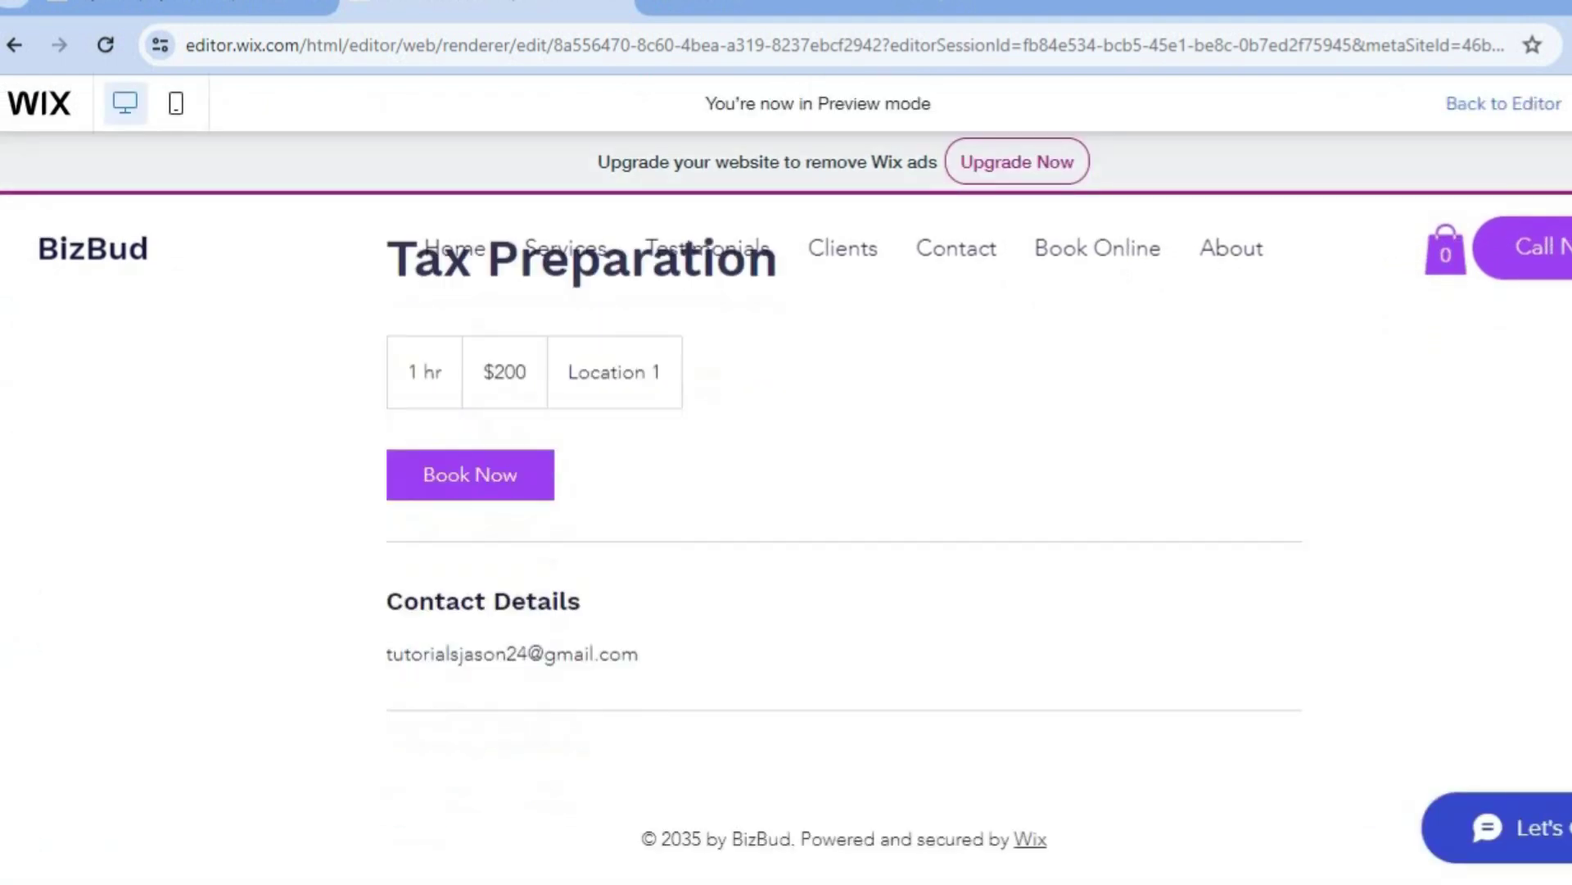
{"action": "scroll", "coordinate": [1014, 393], "scroll_direction": "up", "scroll_amount": 2}
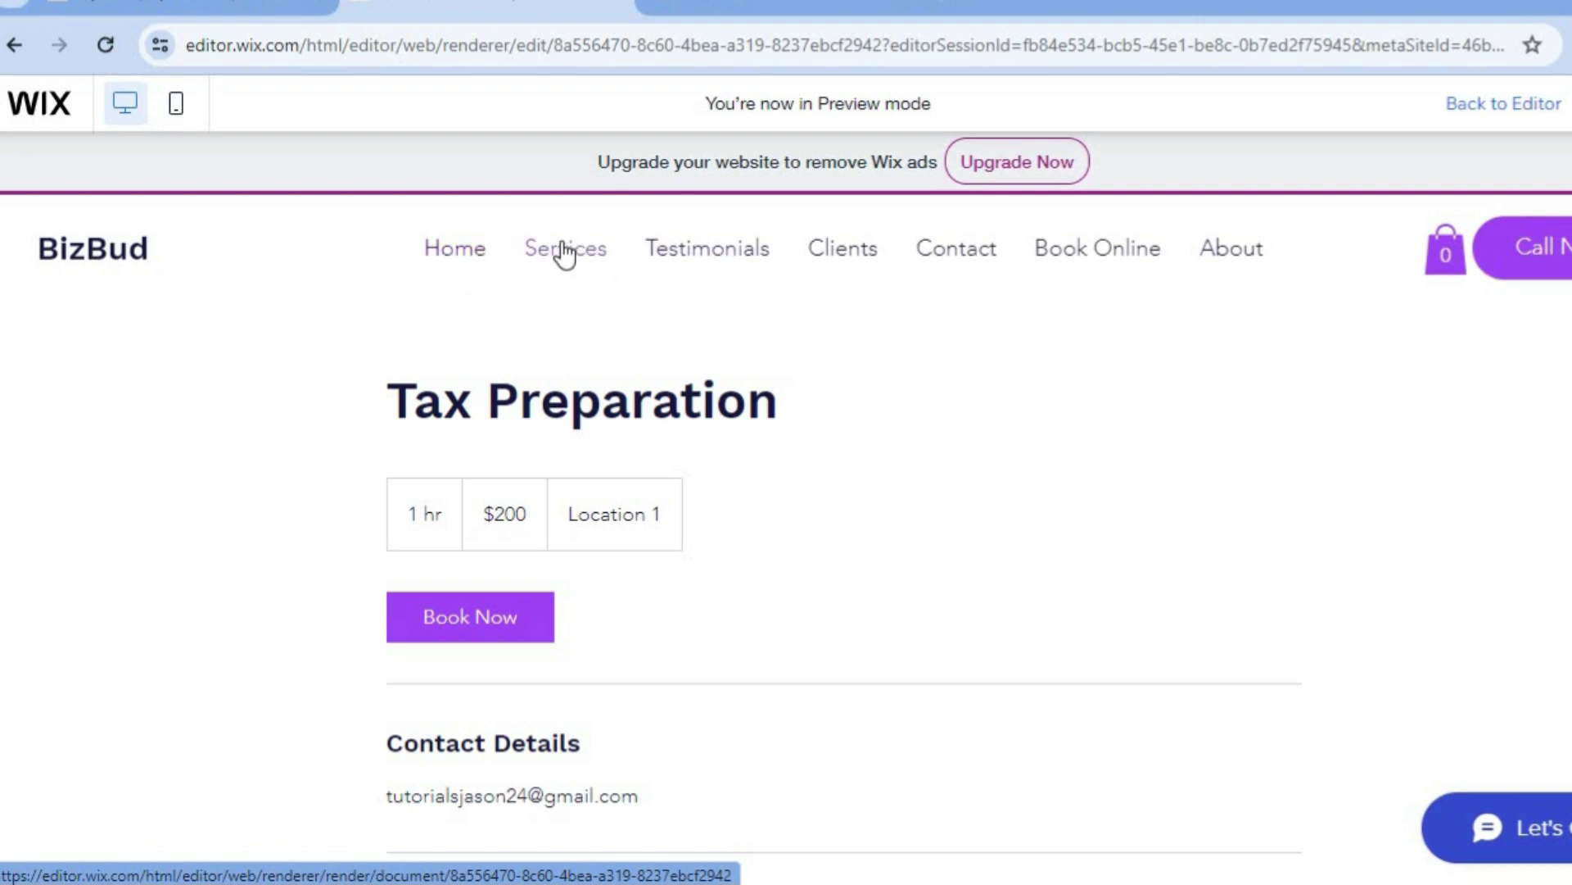
Follow the Services link in the previewed site's menu and check the home page's Welcome section with the new background
{"action": "left_click", "coordinate": [592, 252]}
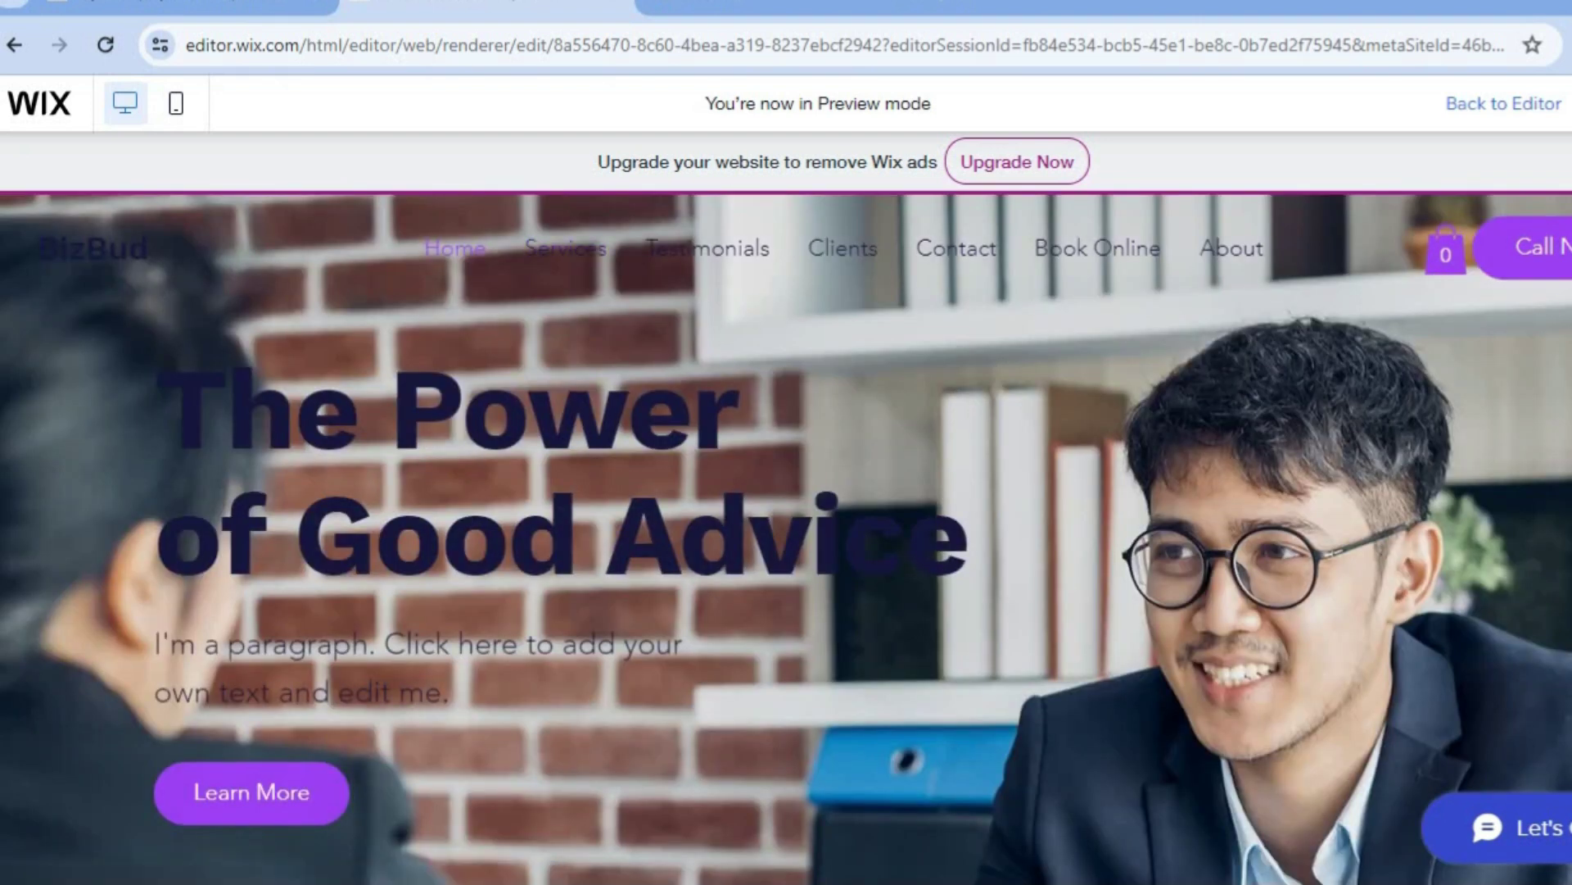
{"action": "scroll", "coordinate": [786, 532], "scroll_direction": "down", "scroll_amount": 2}
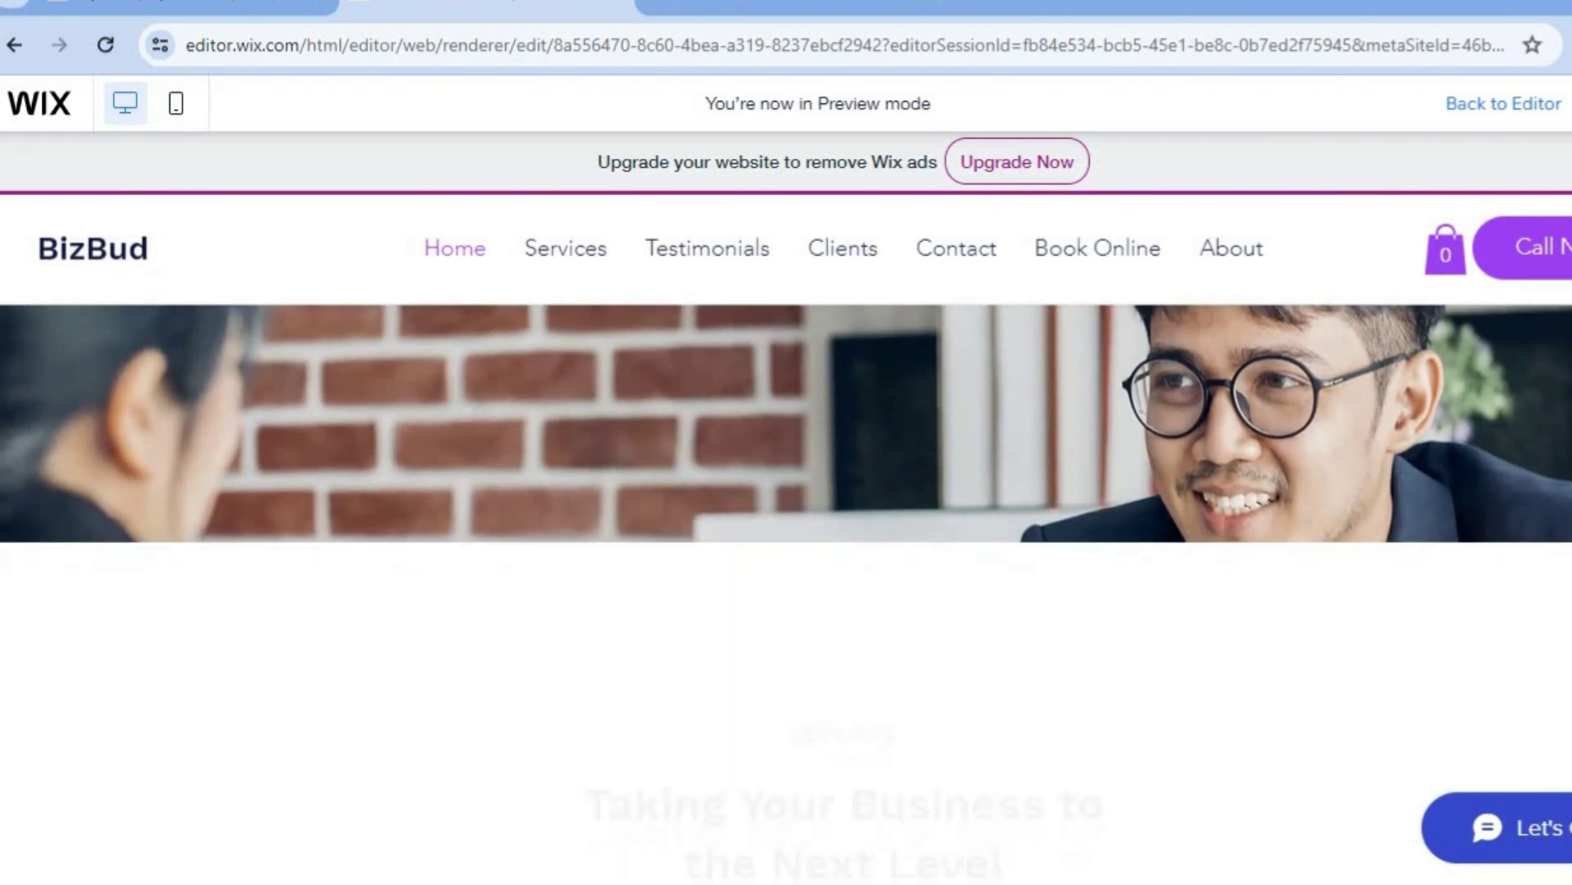
{"action": "scroll", "coordinate": [787, 593], "scroll_direction": "up", "scroll_amount": 1}
{"action": "scroll", "coordinate": [786, 593], "scroll_direction": "up", "scroll_amount": 1}
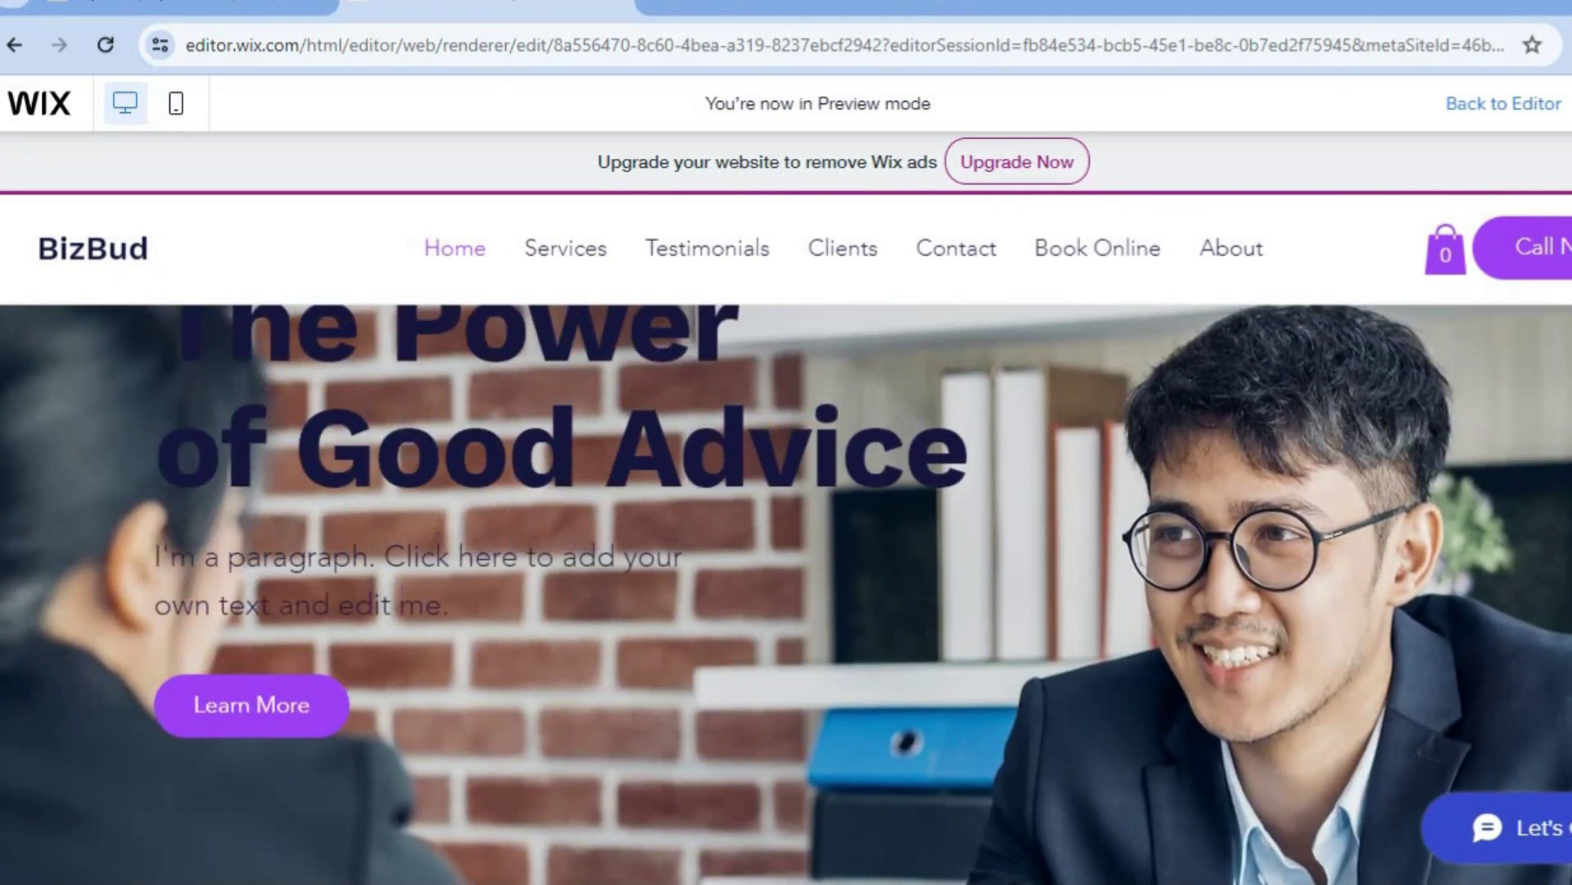
{"action": "scroll", "coordinate": [787, 593], "scroll_direction": "up", "scroll_amount": 1}
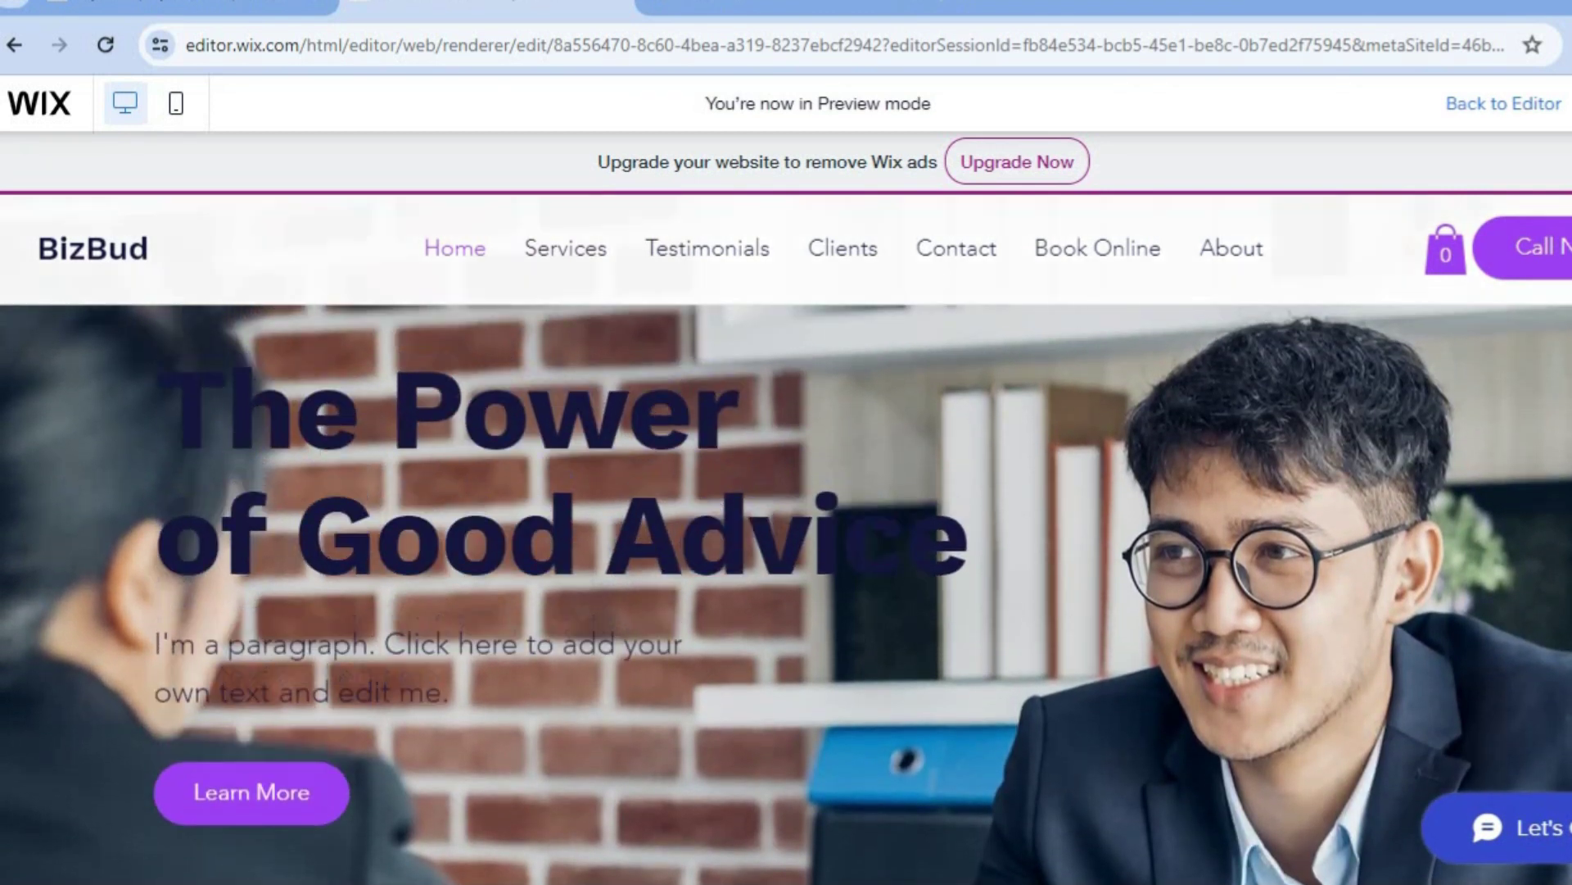